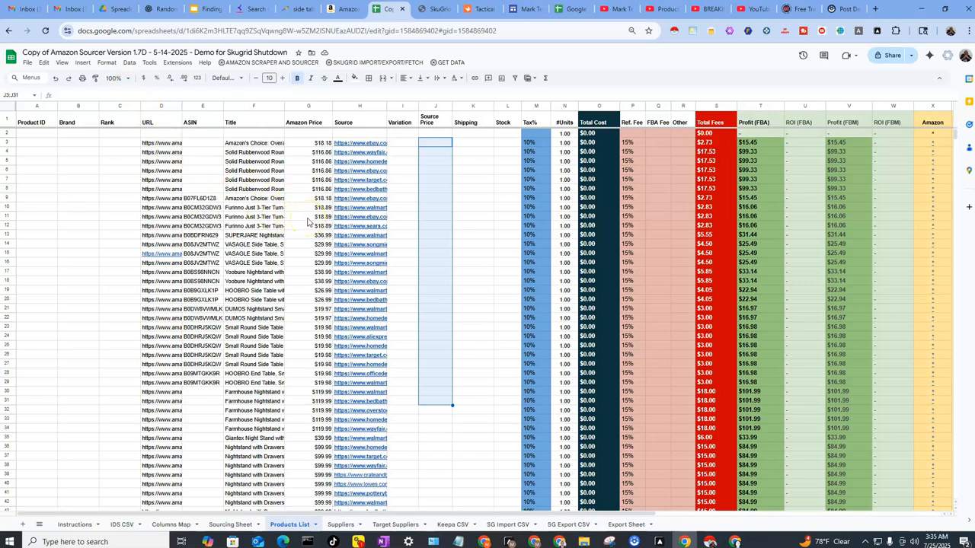
- Review the source links on the Sourcing Sheet, and highlight the Source Price, Shipping and Stock columns of the Products List
{"action": "left_click", "coordinate": [220, 526]}
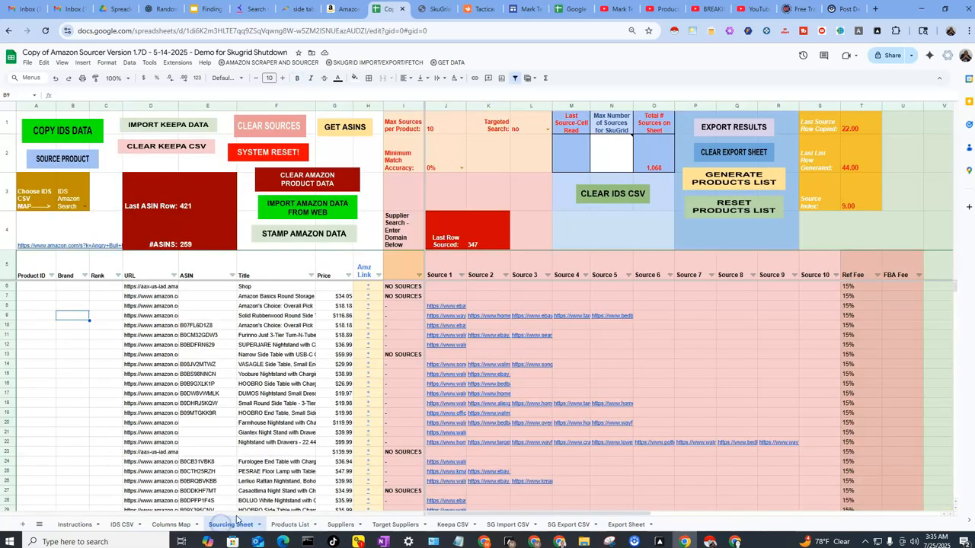
{"action": "mouse_move", "coordinate": [469, 326]}
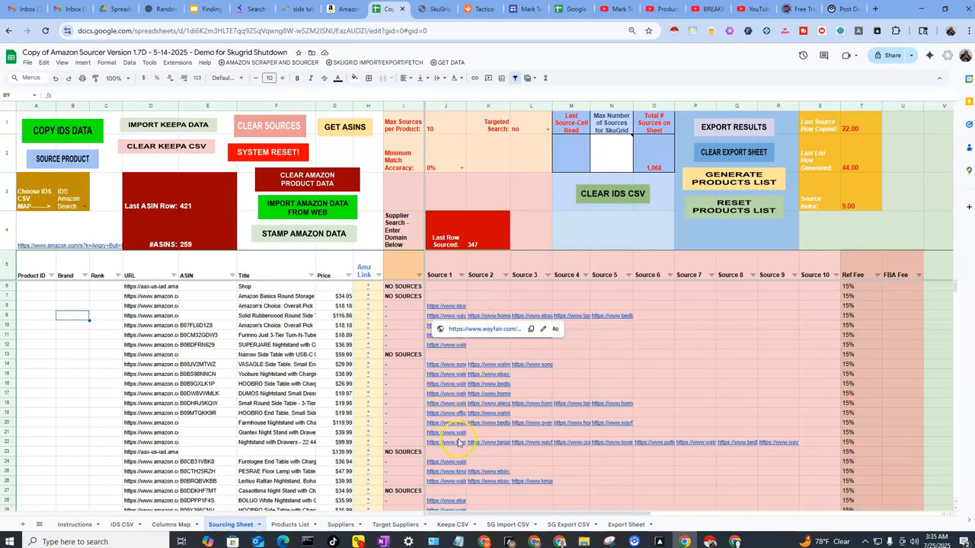
{"action": "left_click", "coordinate": [290, 525]}
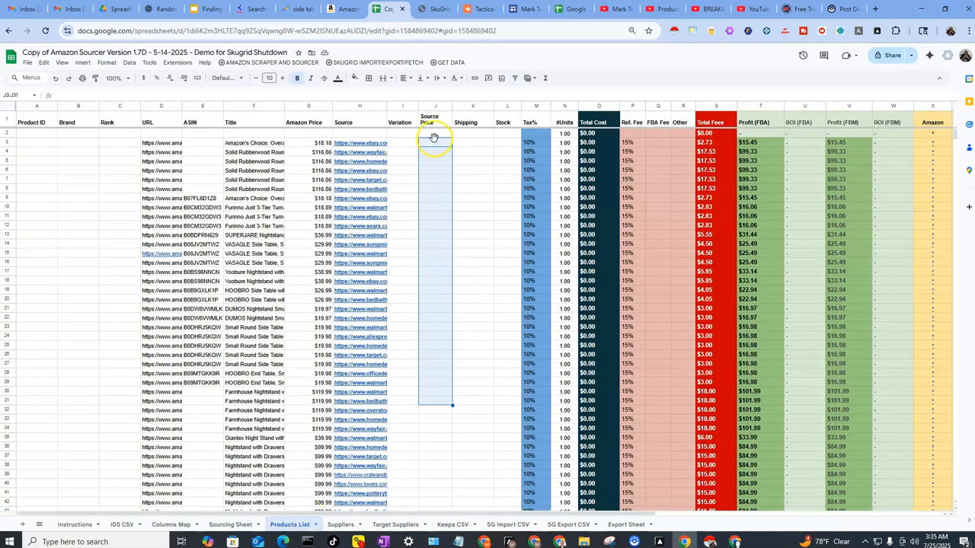
{"action": "left_click", "coordinate": [431, 105]}
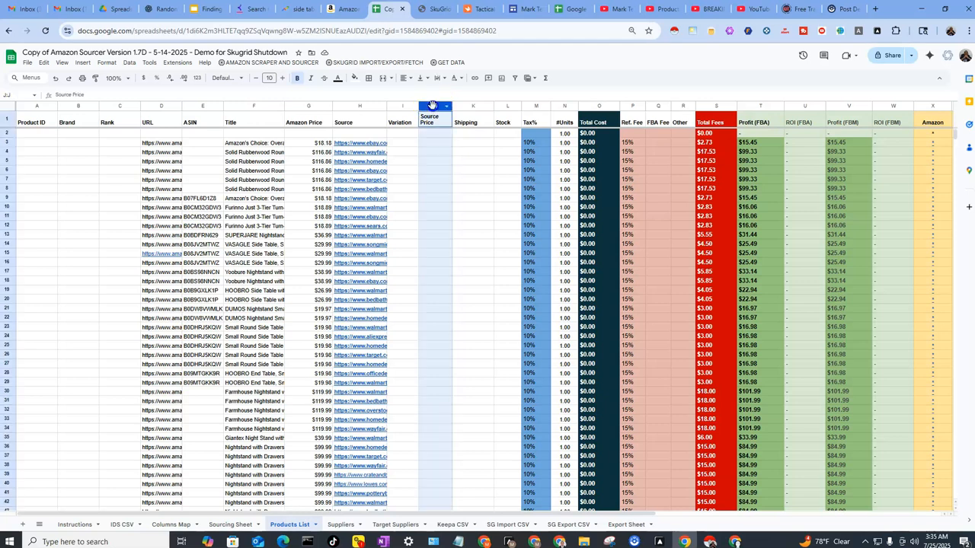
{"action": "left_click", "coordinate": [427, 147]}
{"action": "left_click", "coordinate": [431, 105]}
{"action": "left_click_drag", "start_coordinate": [446, 107], "coordinate": [502, 106]}
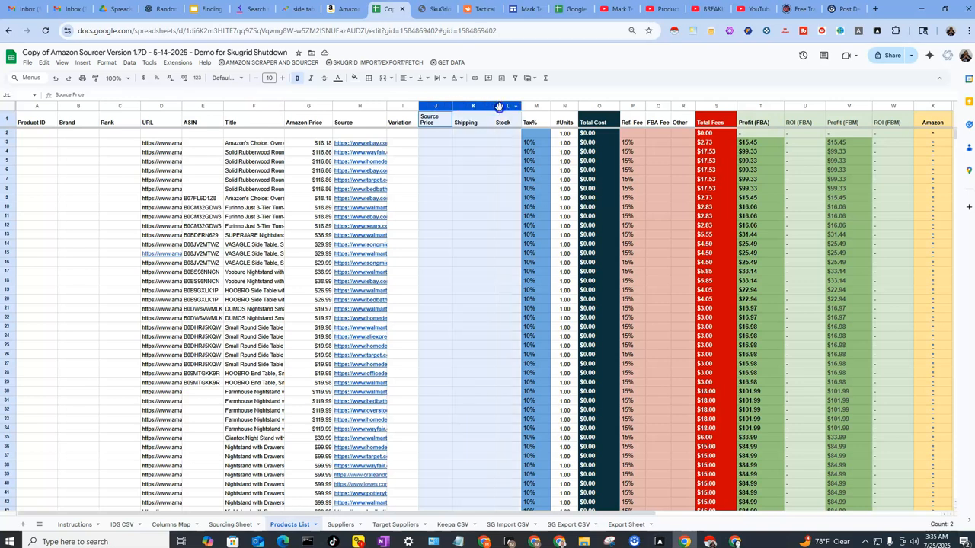
- View the SkuGrid discontinuation notice and the Tactical Arbitrage sites page, arranging the Tactical Arbitrage and Amazon tabs right after SkuGrid
{"action": "left_click", "coordinate": [425, 7]}
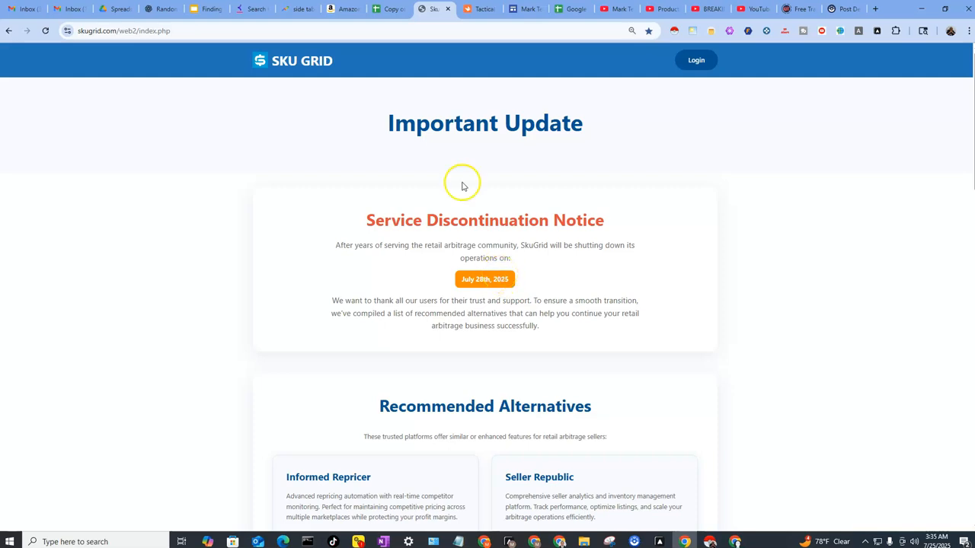
{"action": "left_click", "coordinate": [389, 9]}
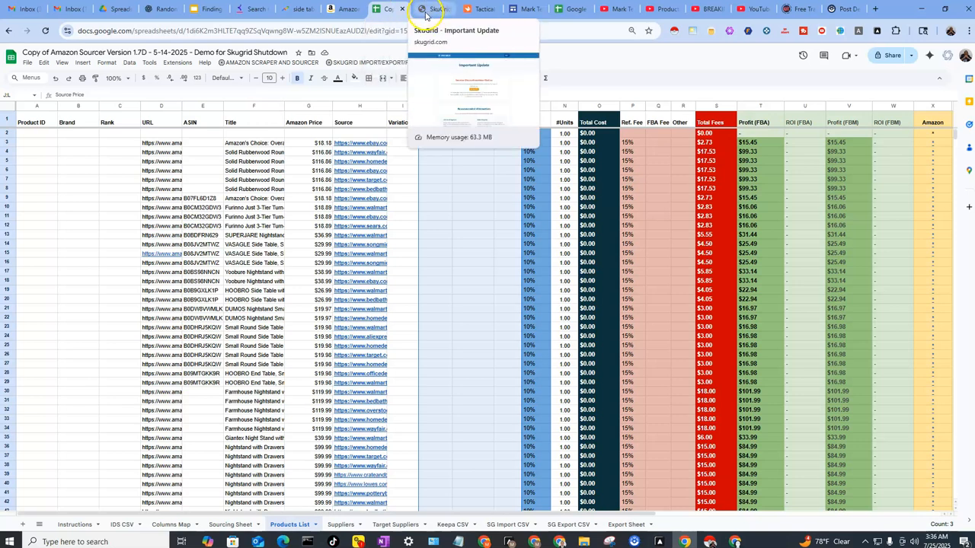
{"action": "left_click", "coordinate": [518, 10]}
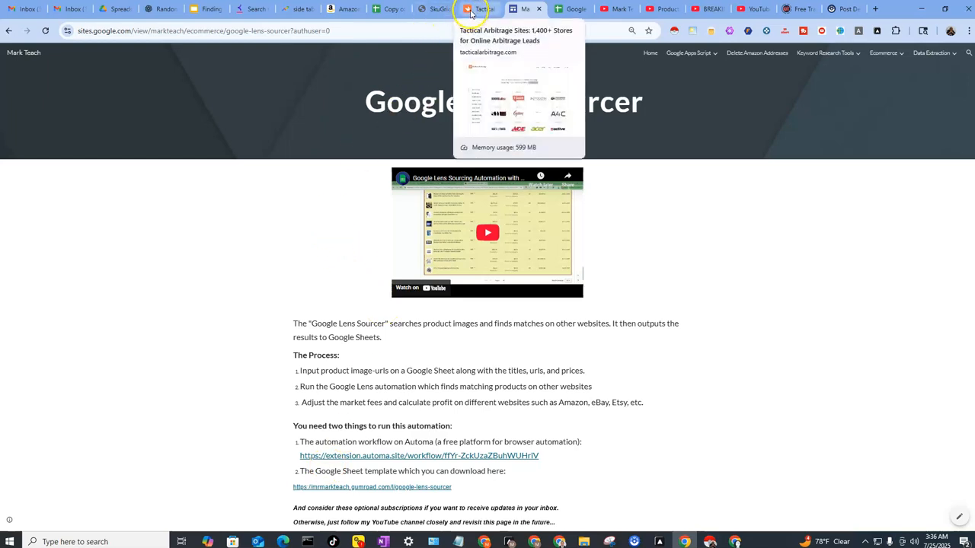
{"action": "left_click", "coordinate": [340, 10]}
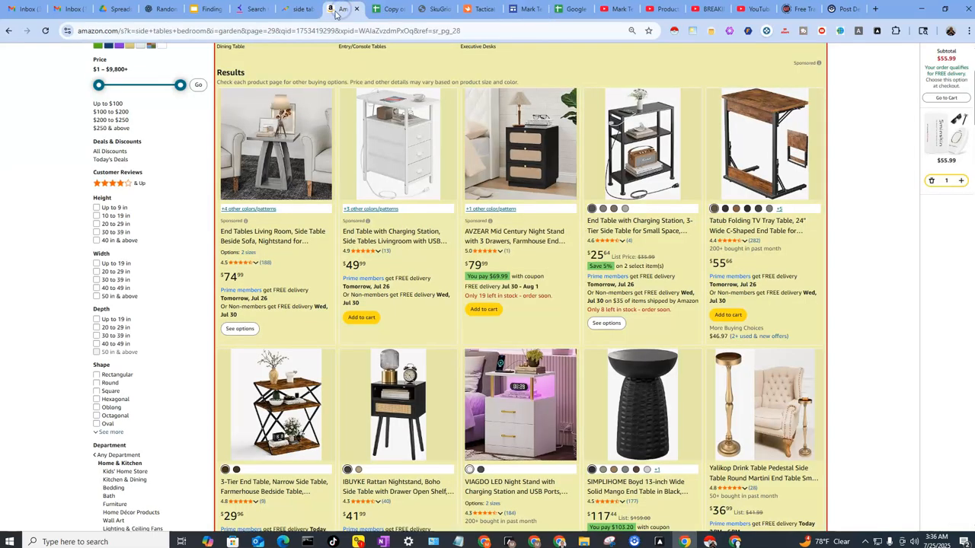
{"action": "left_click_drag", "start_coordinate": [333, 15], "coordinate": [407, 17]}
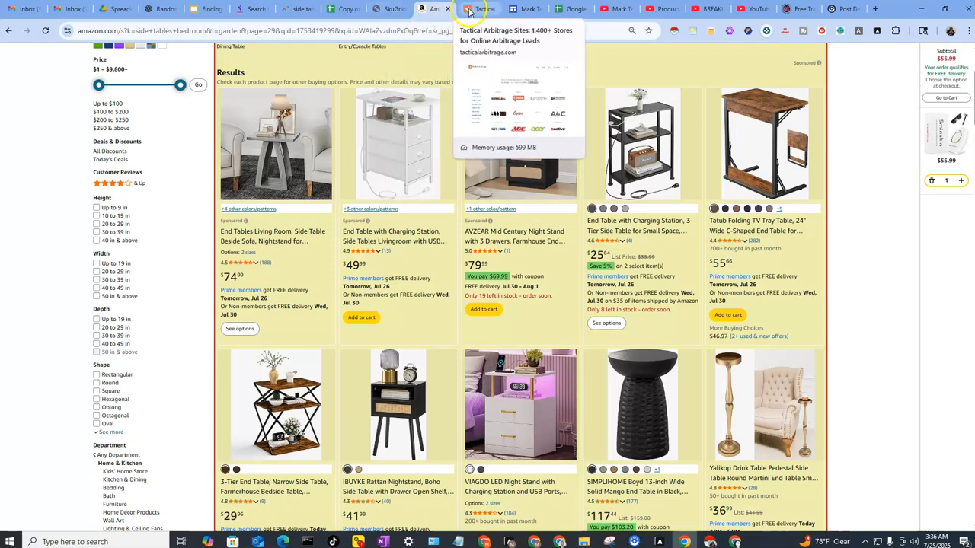
{"action": "left_click_drag", "start_coordinate": [473, 9], "coordinate": [430, 11]}
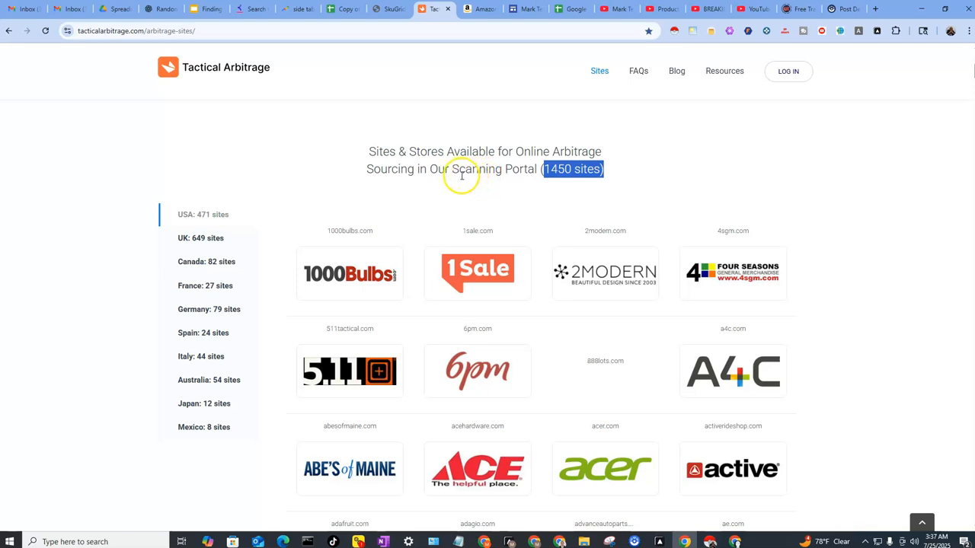
- View the Google Lens Sourcer page and highlight cells A2:G5 on the Results sheet of the Google Lens Product Sourcer template
{"action": "left_click", "coordinate": [476, 10]}
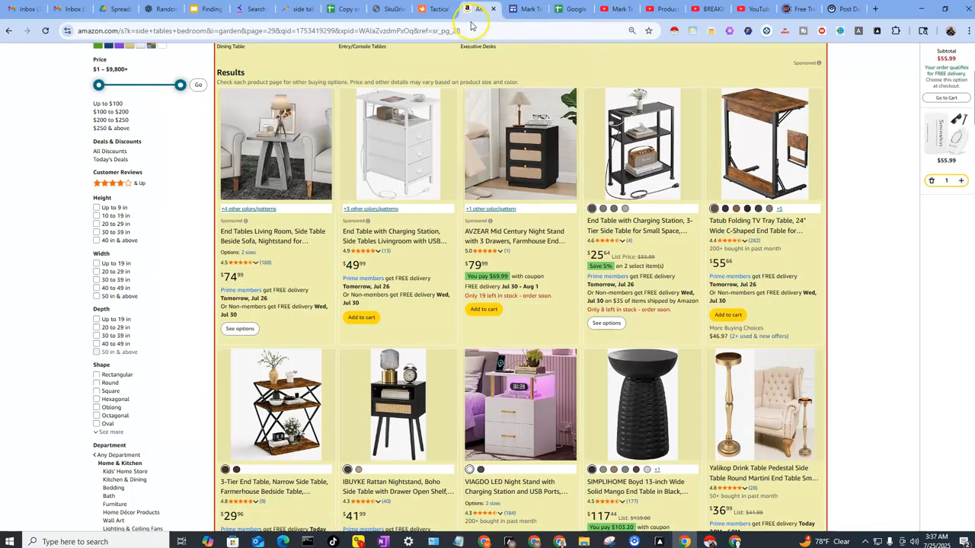
{"action": "left_click", "coordinate": [523, 9]}
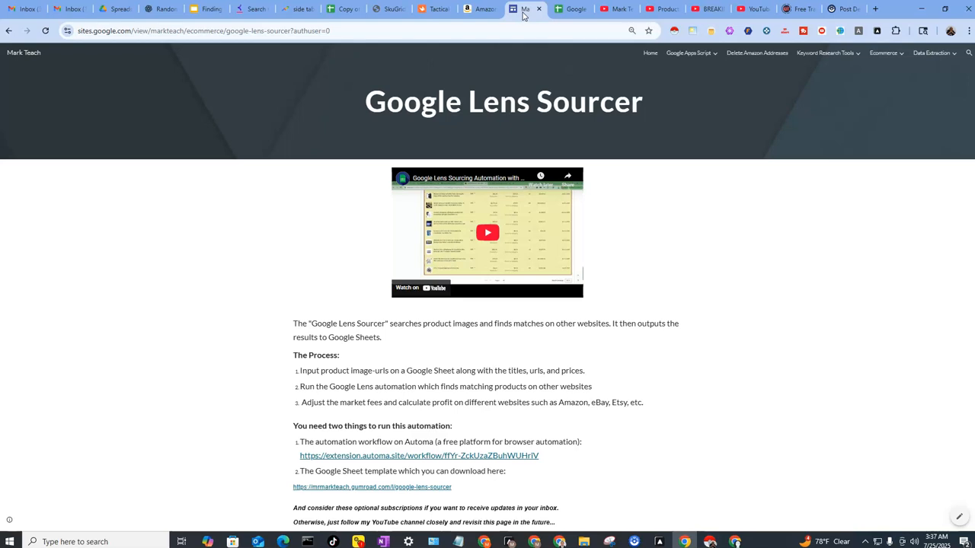
{"action": "left_click", "coordinate": [564, 9]}
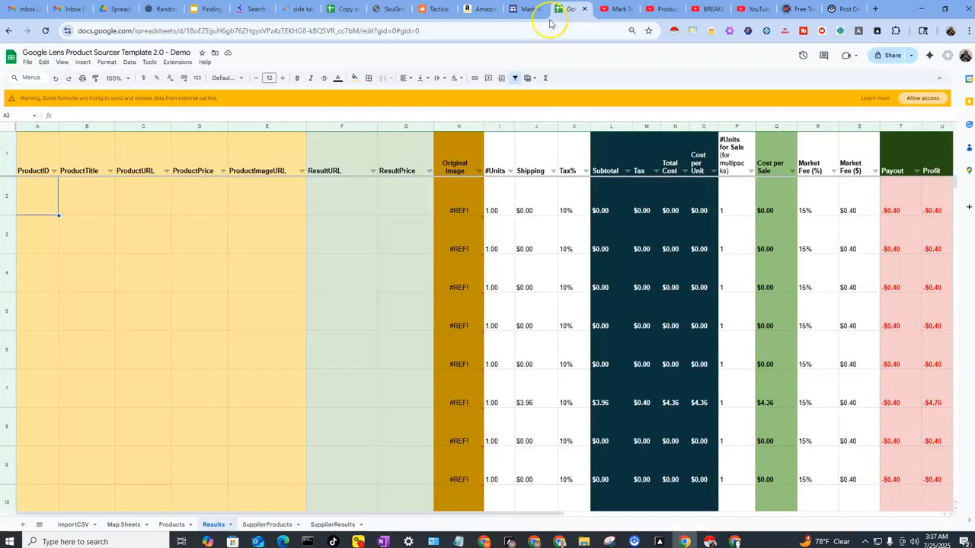
{"action": "left_click_drag", "start_coordinate": [37, 195], "coordinate": [391, 305]}
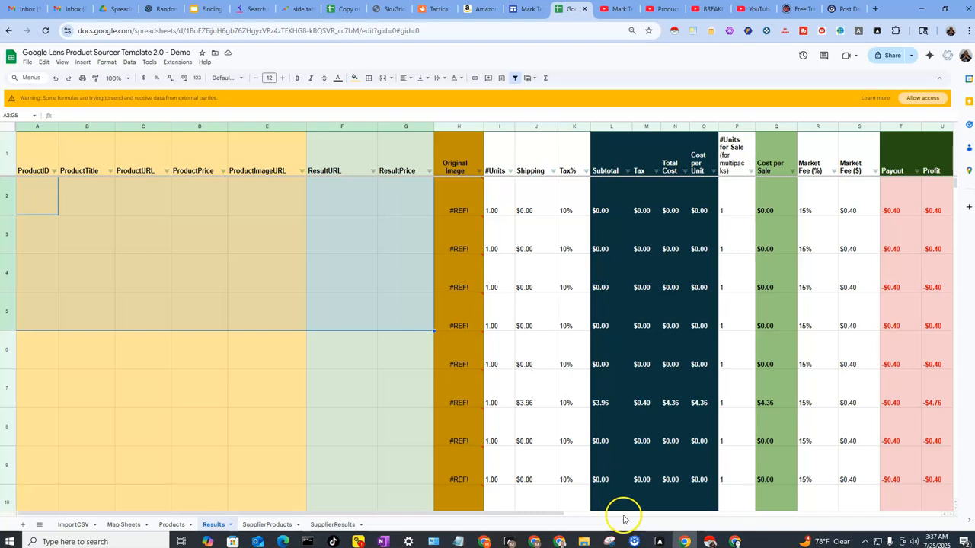
- Open the first side table in the Amazon search results in a new browser tab and display its product page
{"action": "left_click", "coordinate": [475, 10]}
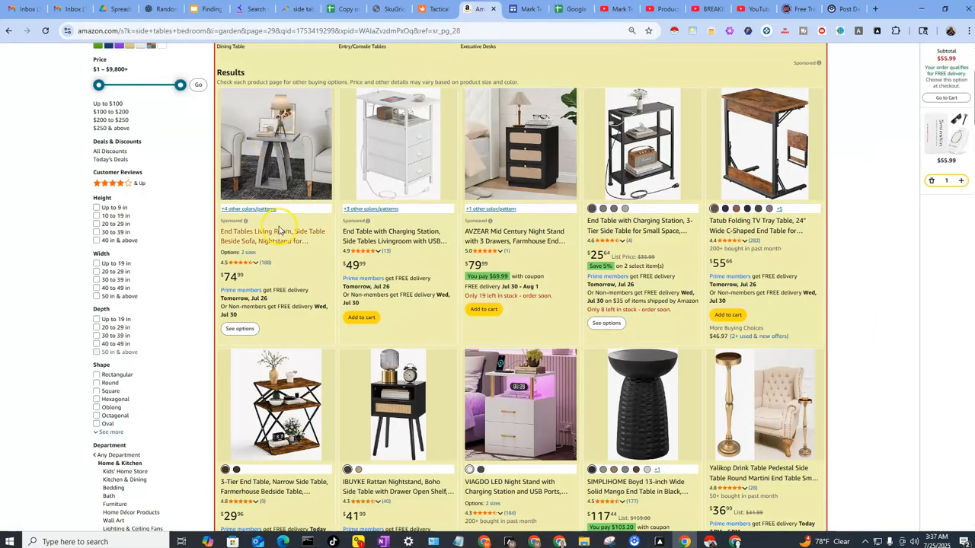
{"action": "scroll", "coordinate": [305, 221], "scroll_direction": "up", "scroll_amount": 2}
{"action": "scroll", "coordinate": [308, 221], "scroll_direction": "down", "scroll_amount": 1}
{"action": "right_click", "coordinate": [256, 283]}
{"action": "left_click", "coordinate": [284, 297]}
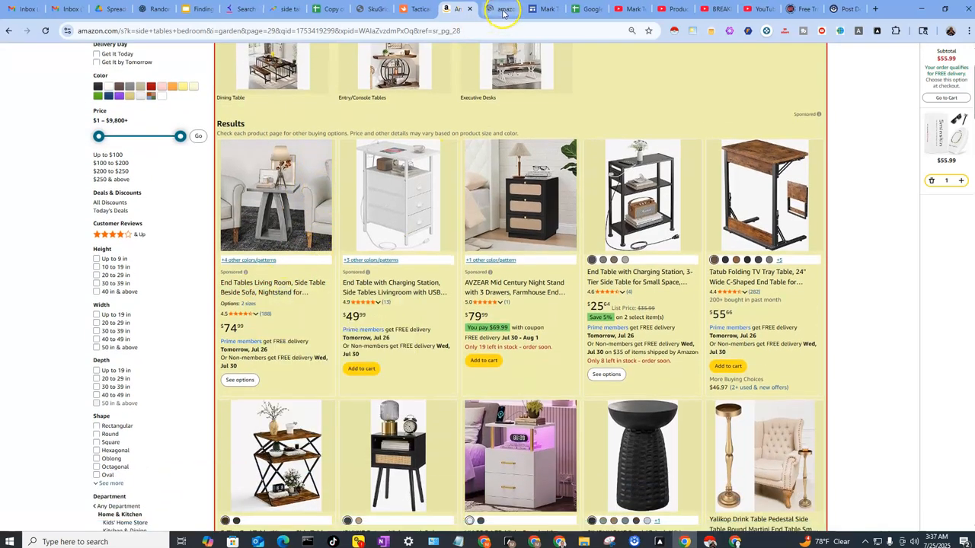
{"action": "left_click", "coordinate": [501, 10]}
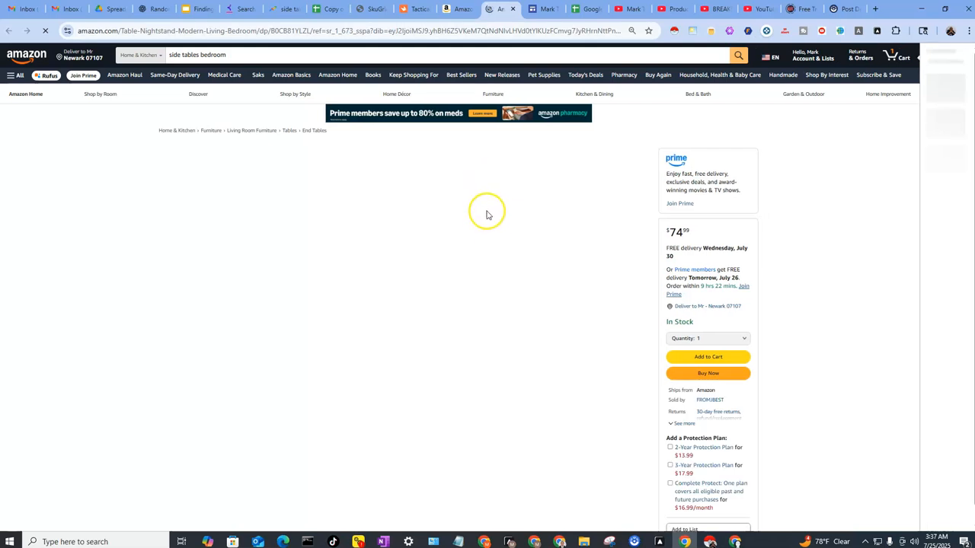
- Search the side table's main product image with Google Lens, and close the product page to return to the Amazon results
{"action": "right_click", "coordinate": [282, 210]}
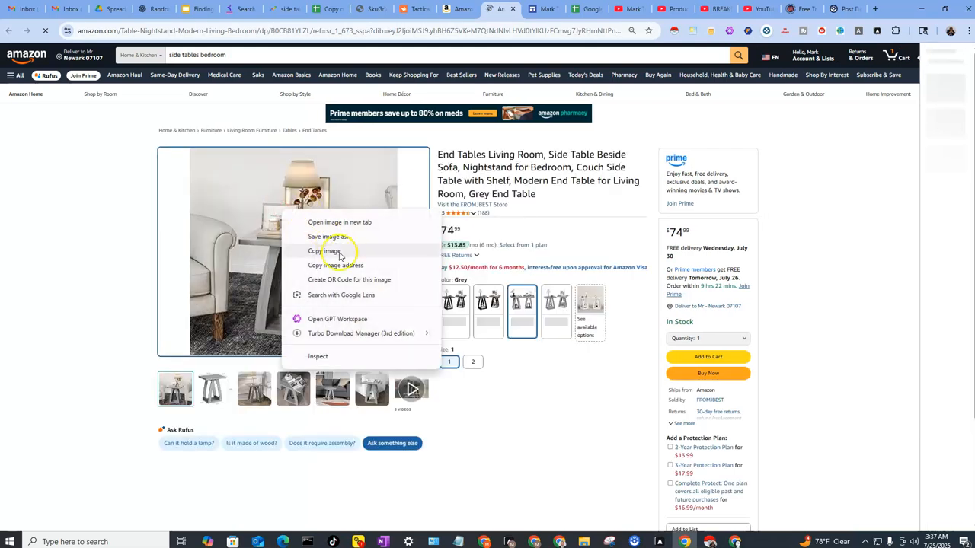
{"action": "left_click", "coordinate": [340, 298]}
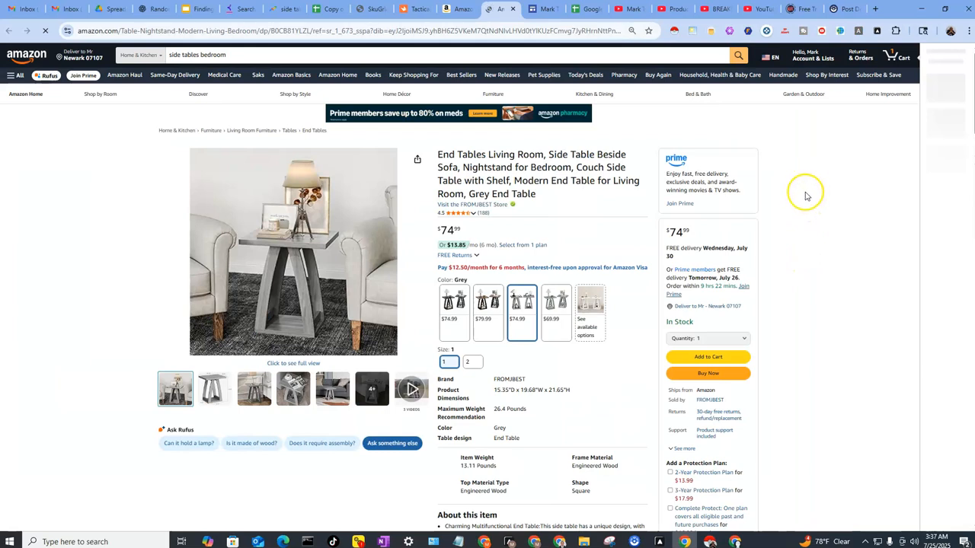
{"action": "left_click", "coordinate": [511, 10]}
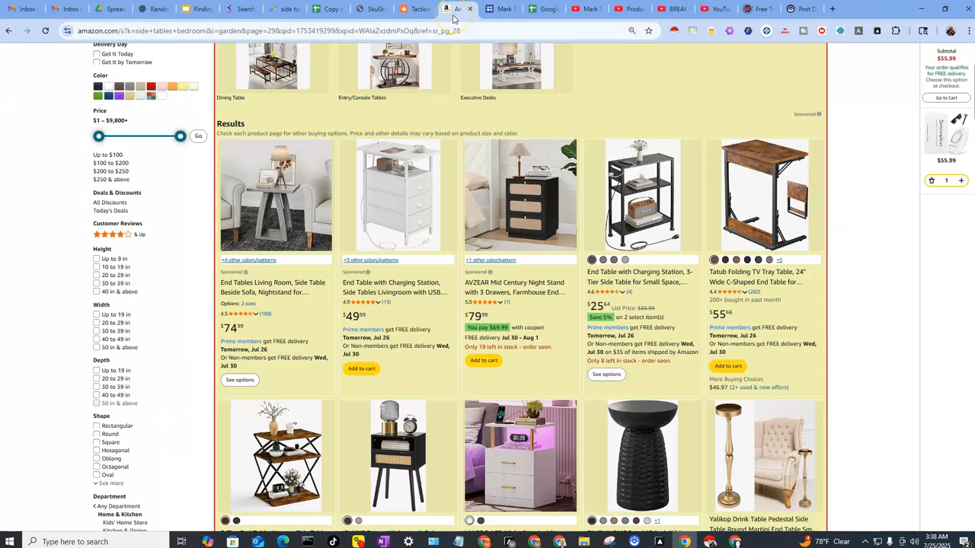
{"action": "scroll", "coordinate": [479, 217], "scroll_direction": "up", "scroll_amount": 2}
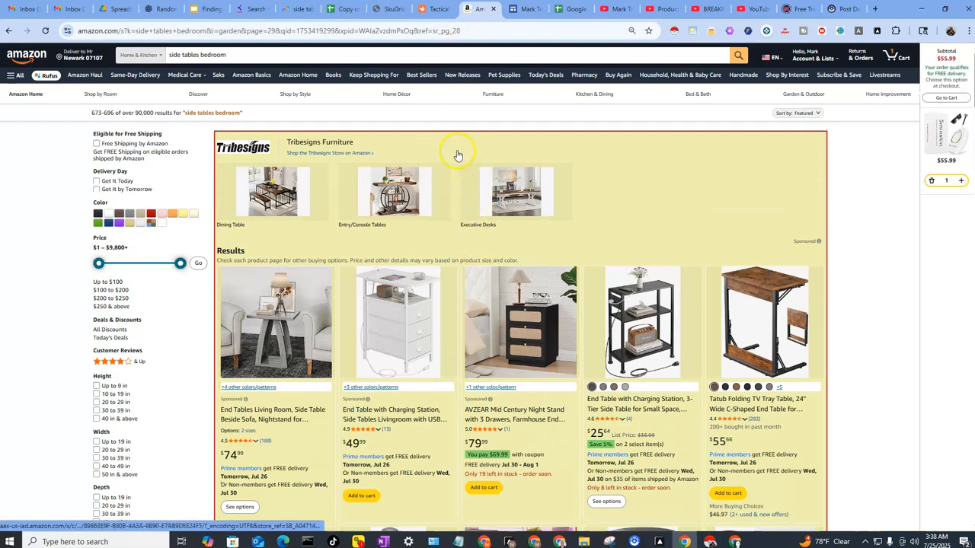
- Place the Google Lens template's tab beside Amazon and highlight cells B2:E8 on its Products sheet, from ProductTitle to ProductImageURL
{"action": "left_click_drag", "start_coordinate": [561, 11], "coordinate": [526, 47]}
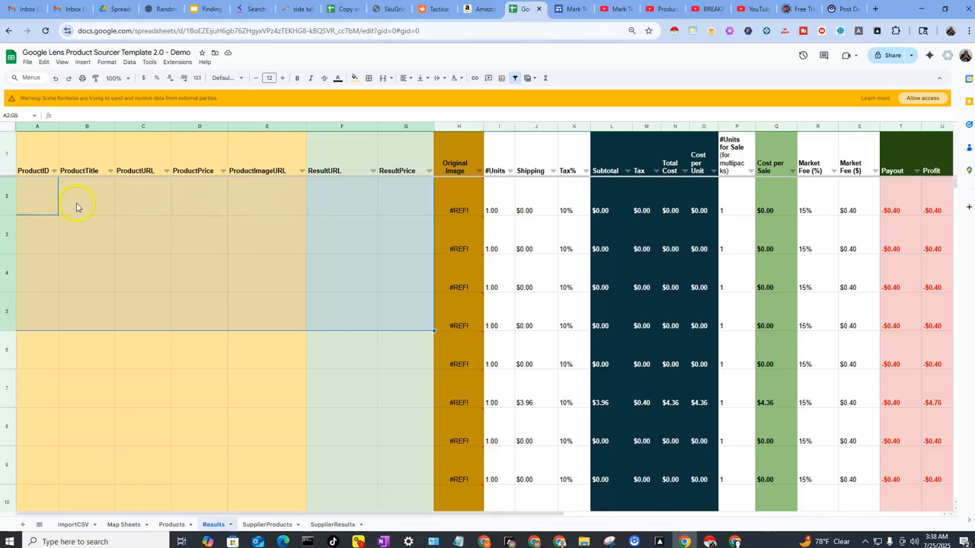
{"action": "left_click", "coordinate": [34, 202]}
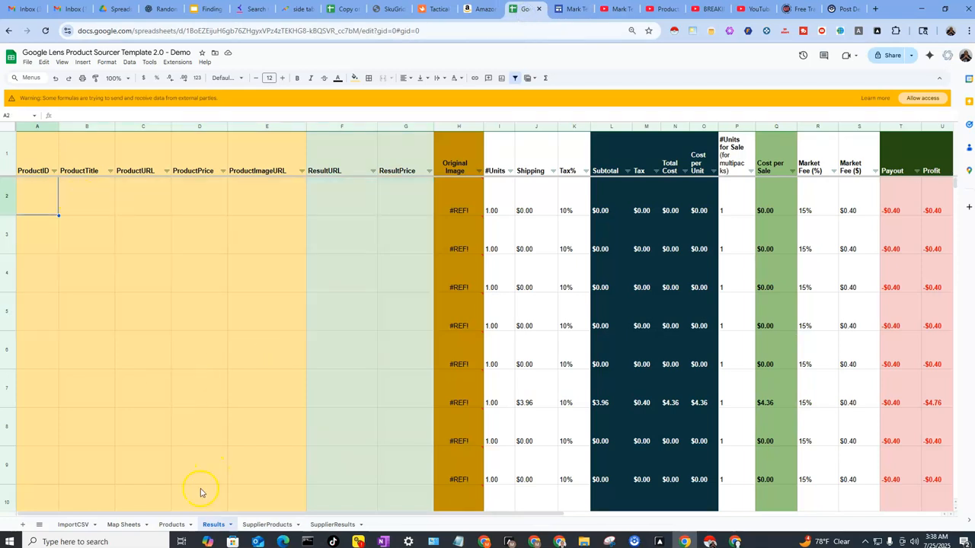
{"action": "left_click", "coordinate": [167, 526]}
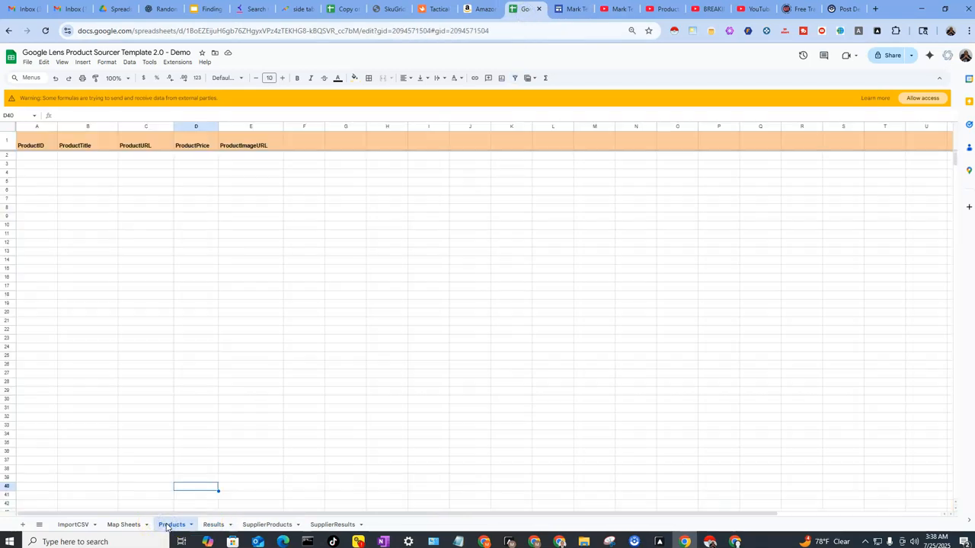
{"action": "key", "text": "ctrl+plus"}
{"action": "key", "text": "ctrl+plus"}
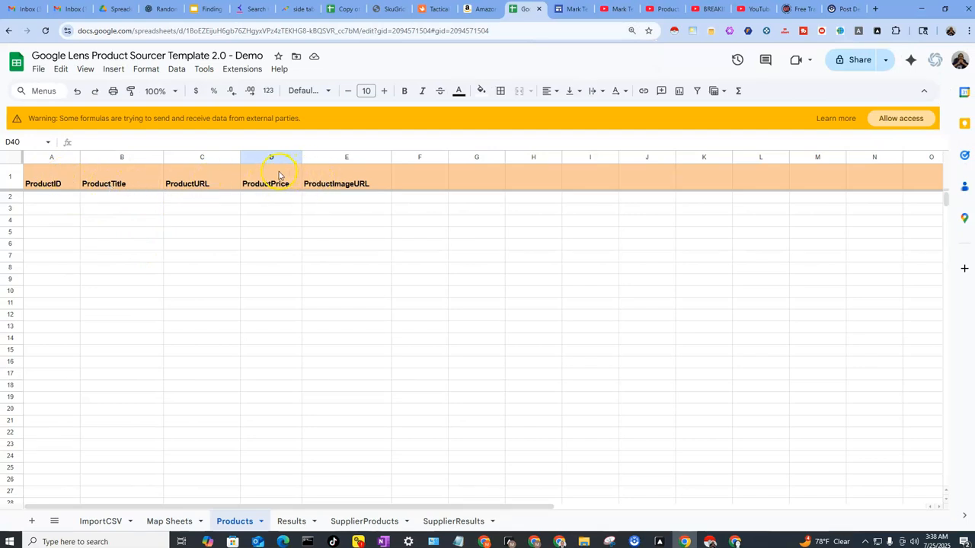
{"action": "left_click", "coordinate": [124, 200]}
{"action": "left_click", "coordinate": [334, 270], "text": "shift"}
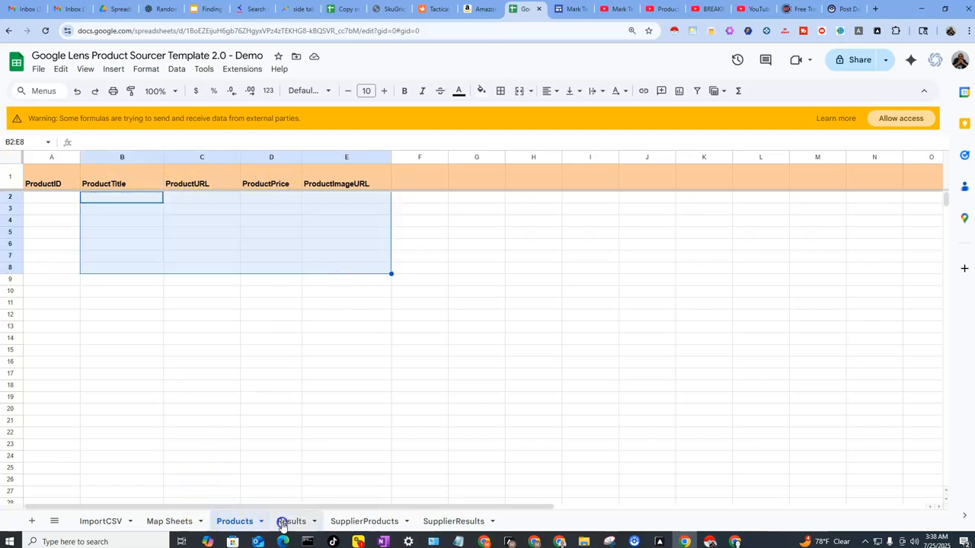
- Highlight cells A2:G2 on the Results sheet to review its product and result columns, ending with cell A2 selected
{"action": "left_click", "coordinate": [287, 522]}
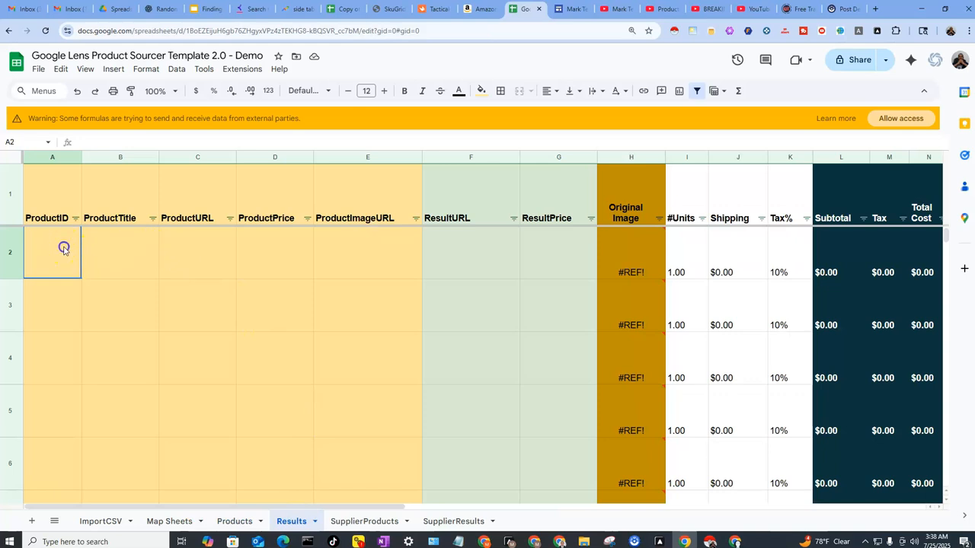
{"action": "left_click_drag", "start_coordinate": [176, 265], "coordinate": [535, 278]}
{"action": "mouse_move", "coordinate": [403, 508]}
{"action": "left_mouse_down"}
{"action": "mouse_move", "coordinate": [800, 505]}
{"action": "mouse_move", "coordinate": [406, 520]}
{"action": "left_mouse_up"}
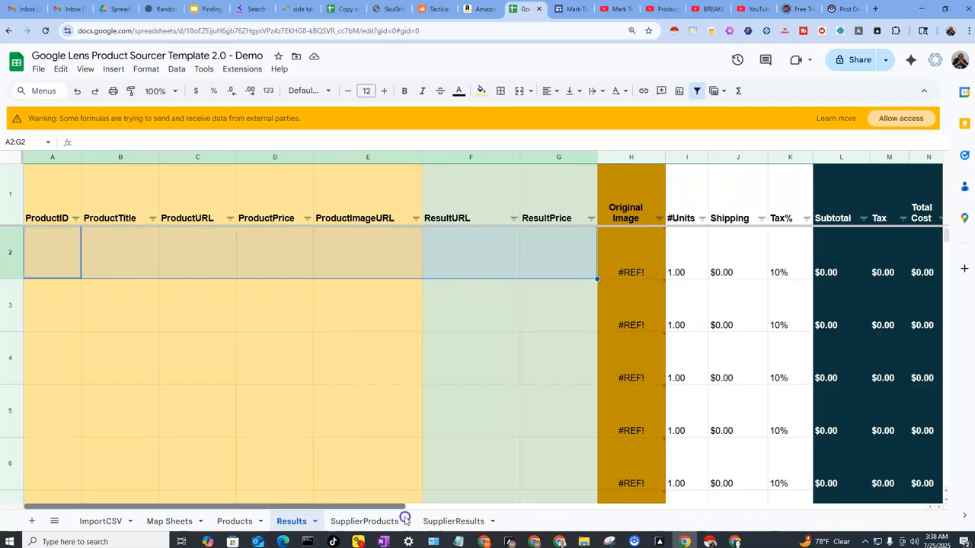
{"action": "left_click", "coordinate": [73, 256]}
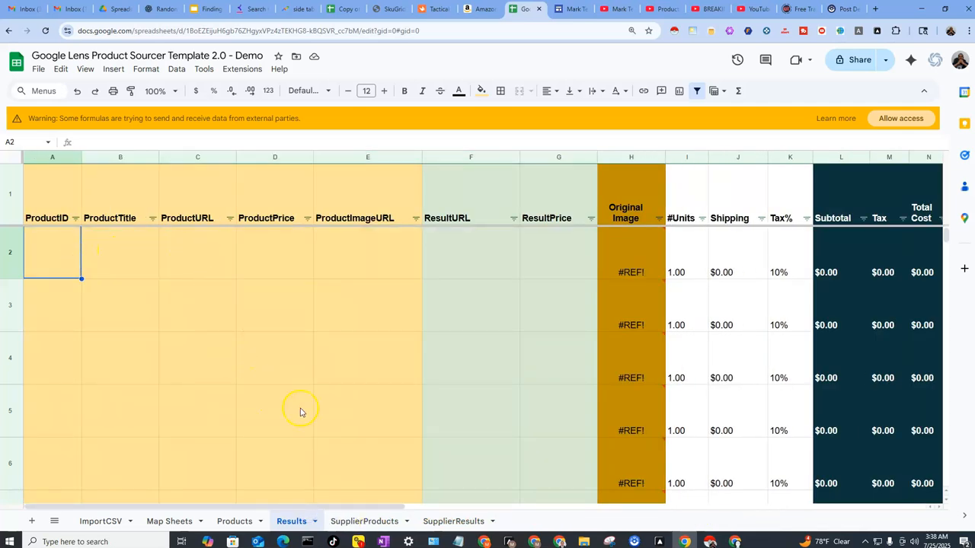
- Start a file import on the ImportCSV sheet and upload amazon (35).csv from the Downloads folder
{"action": "left_click", "coordinate": [101, 520]}
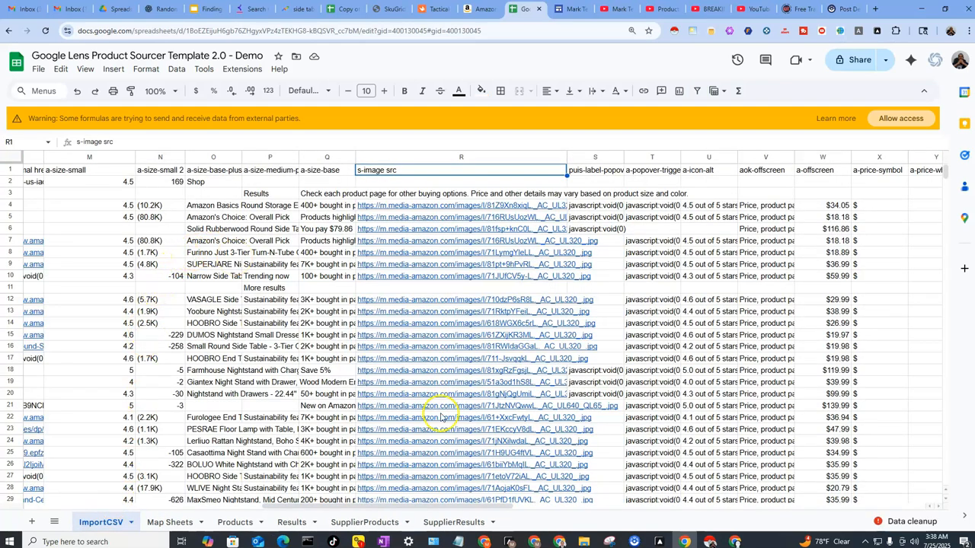
{"action": "left_click_drag", "start_coordinate": [429, 505], "coordinate": [204, 505]}
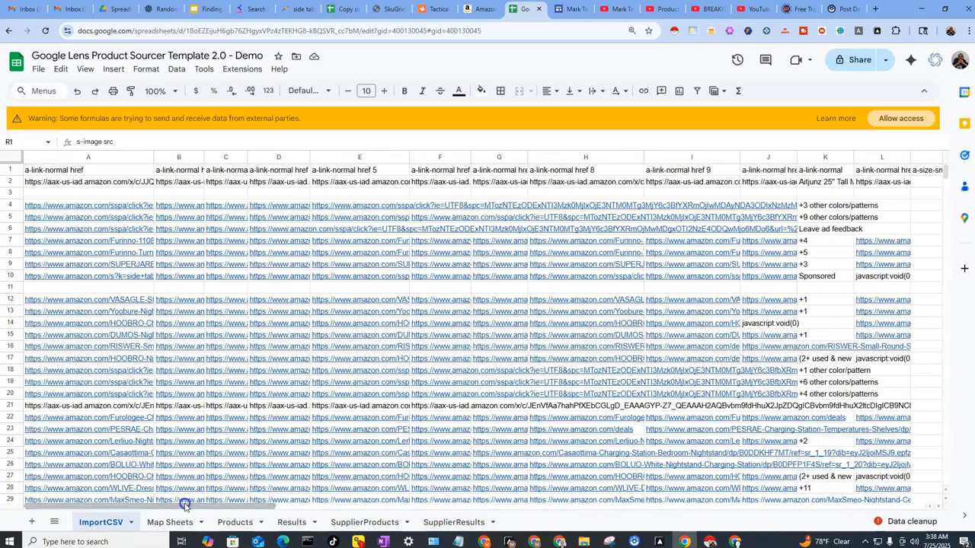
{"action": "left_click", "coordinate": [38, 69]}
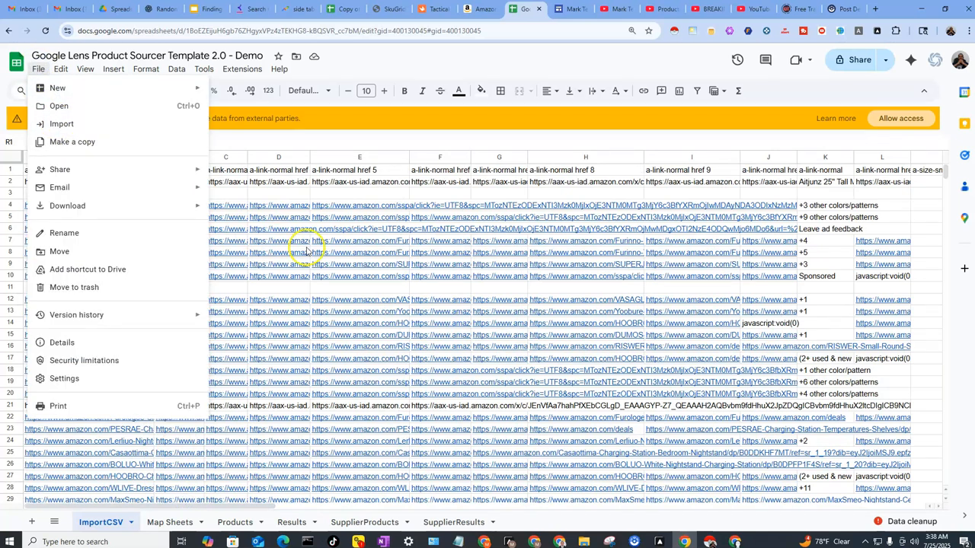
{"action": "left_click", "coordinate": [67, 124]}
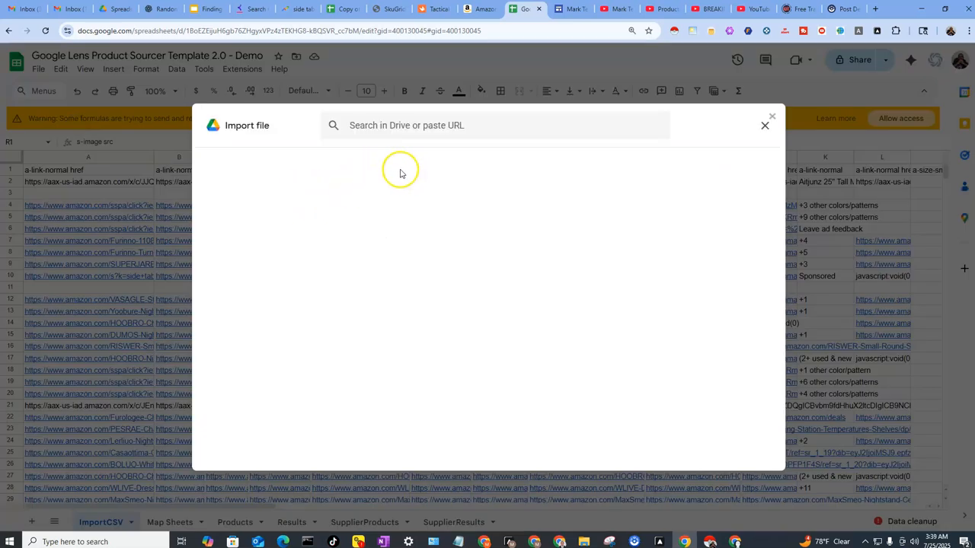
{"action": "left_click", "coordinate": [391, 161]}
{"action": "left_click", "coordinate": [473, 363]}
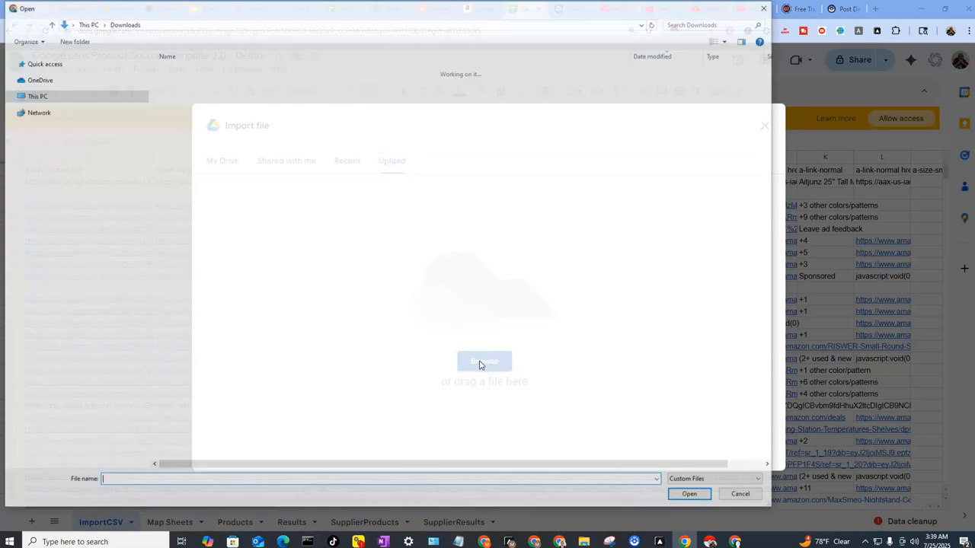
{"action": "left_click", "coordinate": [185, 84]}
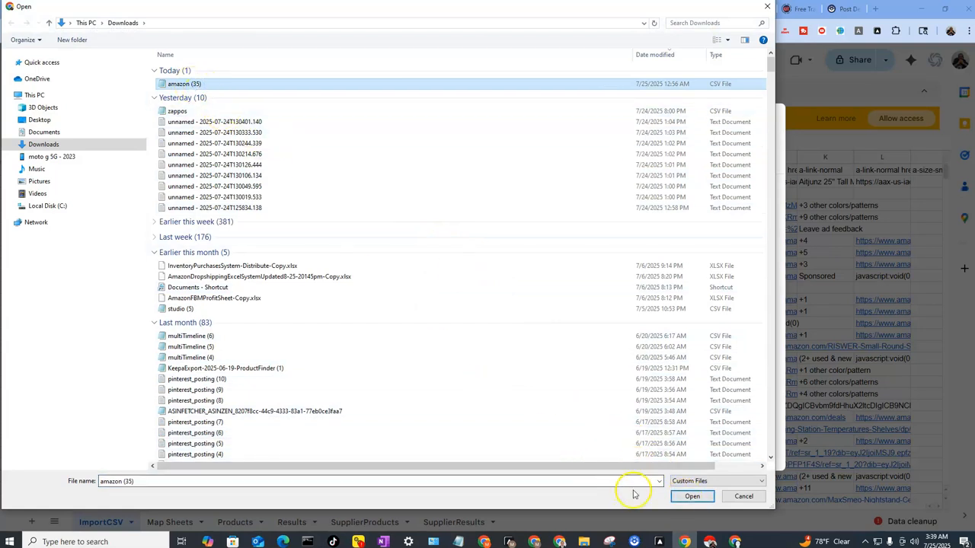
{"action": "left_click", "coordinate": [691, 496]}
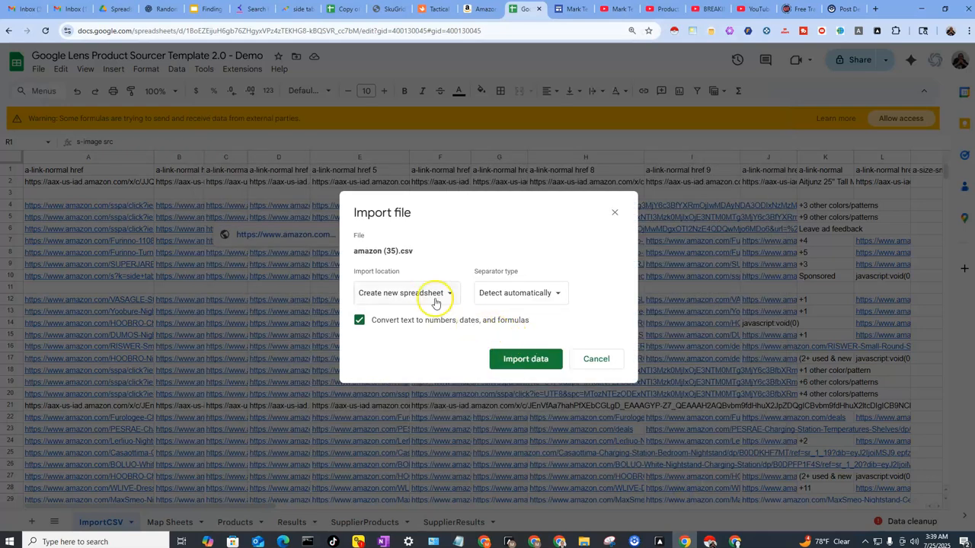
- Import the uploaded CSV data with the Replace current sheet option, and select cell A1 of ImportCSV
{"action": "left_click", "coordinate": [428, 296]}
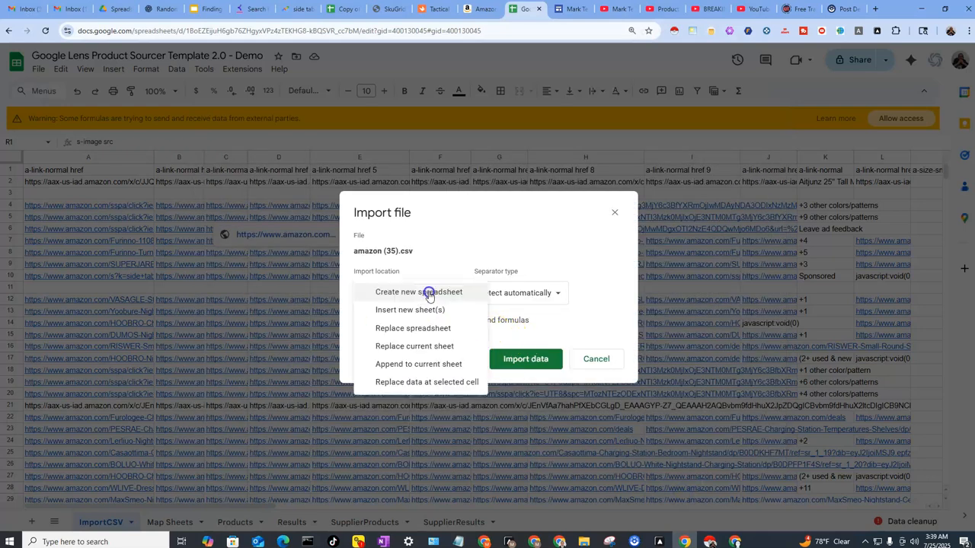
{"action": "left_click", "coordinate": [424, 345]}
{"action": "left_click", "coordinate": [522, 360]}
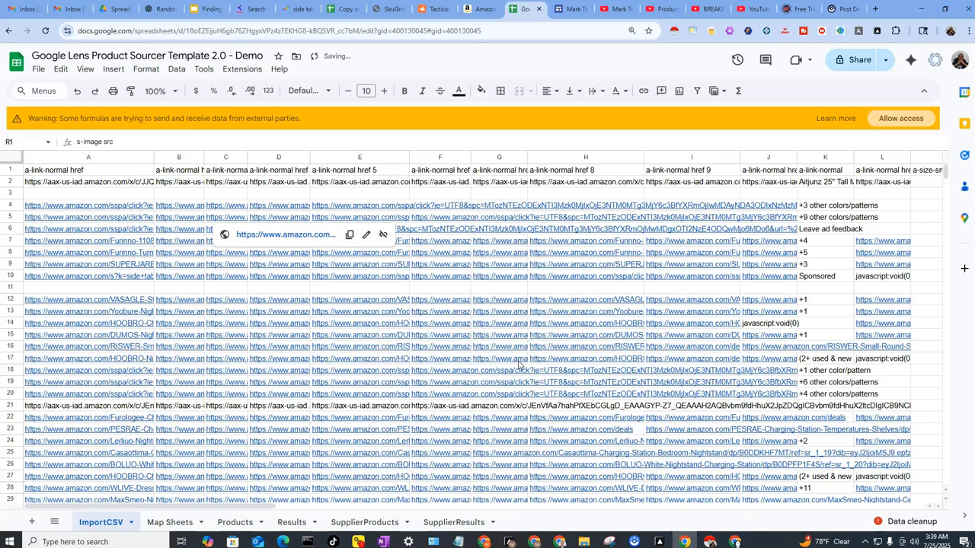
{"action": "left_click", "coordinate": [62, 170]}
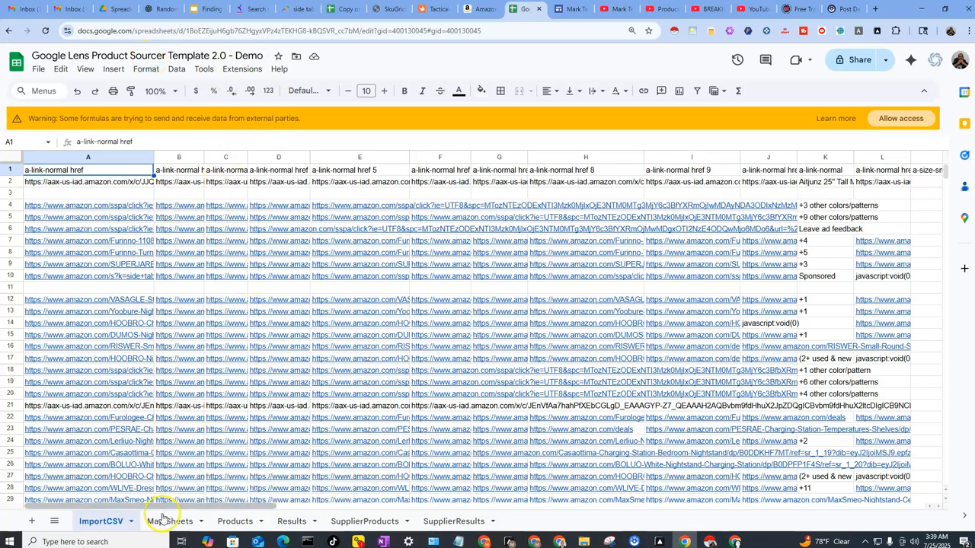
- Check the empty Products sheet, and set the Target Map ID on the Map Sheets sheet to Amazon Search IDS
{"action": "left_click", "coordinate": [230, 523]}
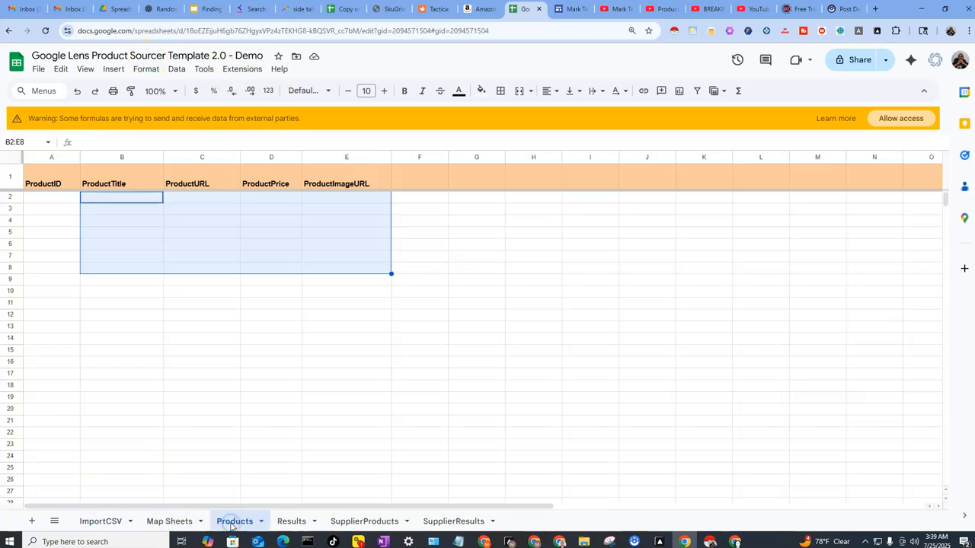
{"action": "left_click", "coordinate": [175, 521]}
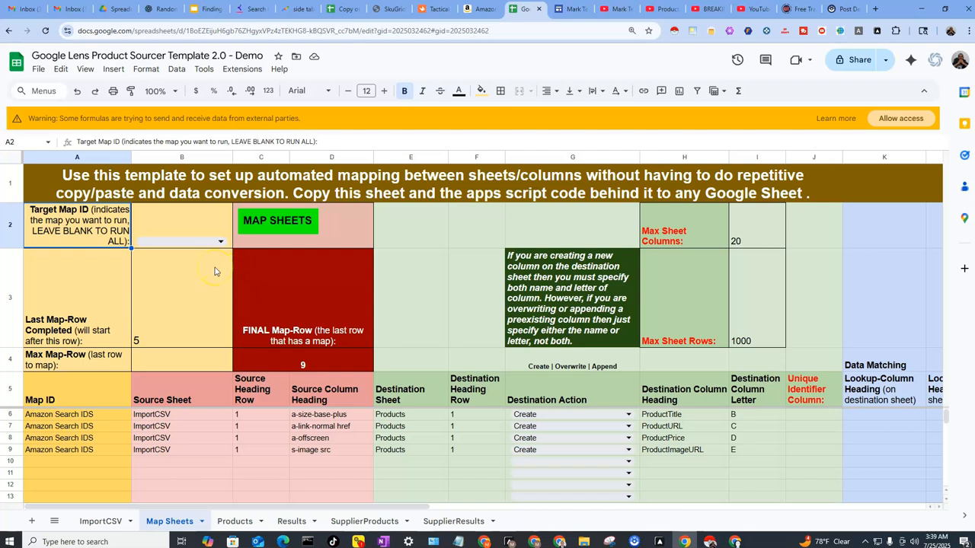
{"action": "key", "text": "ctrl+minus"}
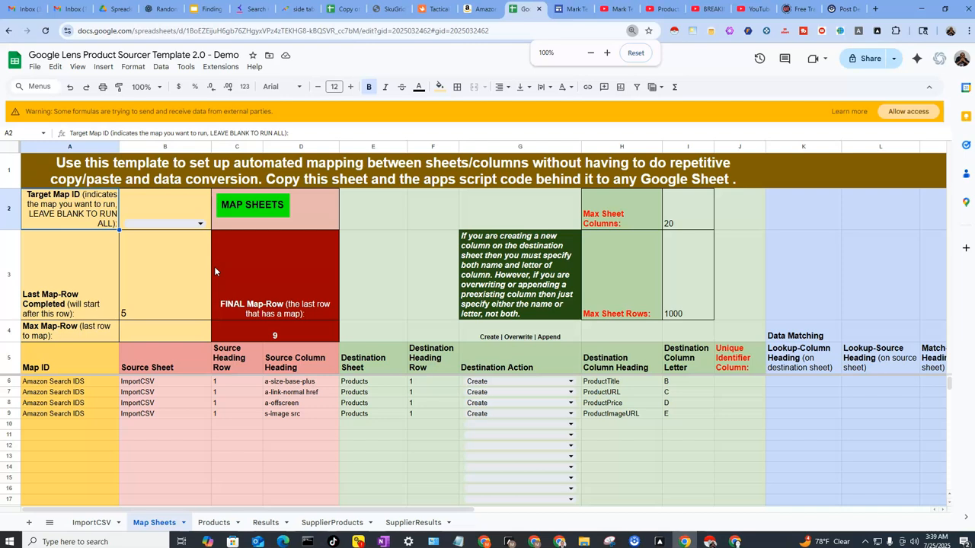
{"action": "left_click", "coordinate": [199, 215]}
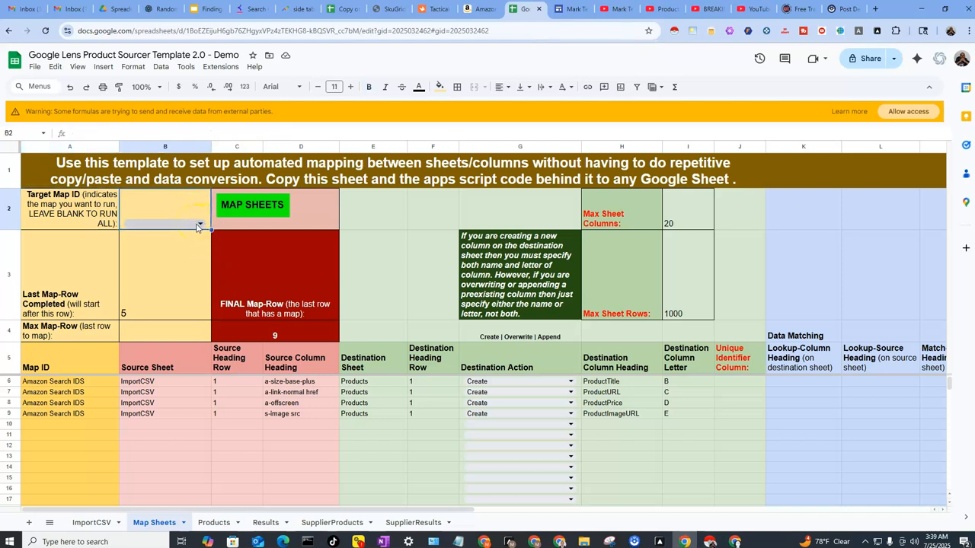
{"action": "left_click", "coordinate": [202, 226]}
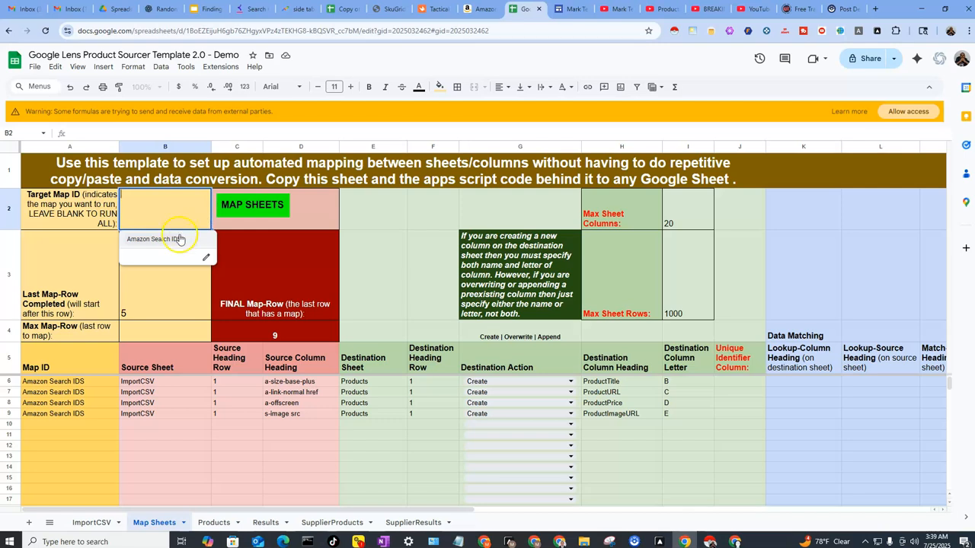
{"action": "left_click", "coordinate": [176, 240]}
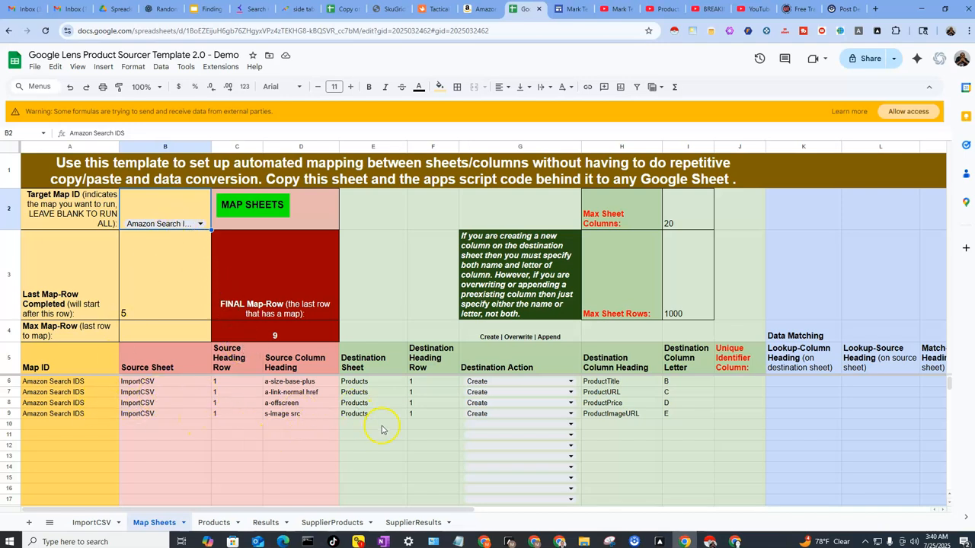
- Set the Max Map-Row in cell B4 of the Map Sheets sheet to 9
{"action": "left_click", "coordinate": [146, 331]}
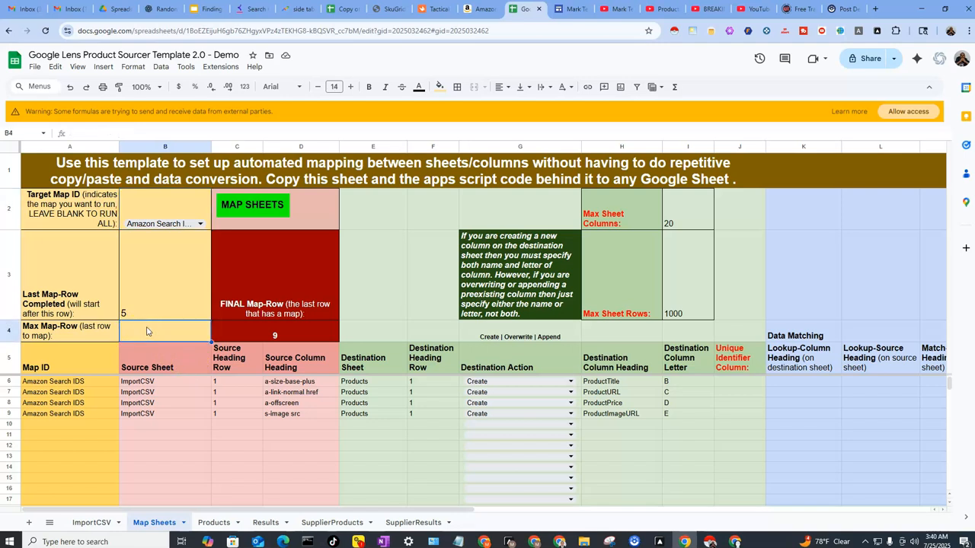
{"action": "left_click", "coordinate": [130, 303]}
{"action": "left_click", "coordinate": [72, 335]}
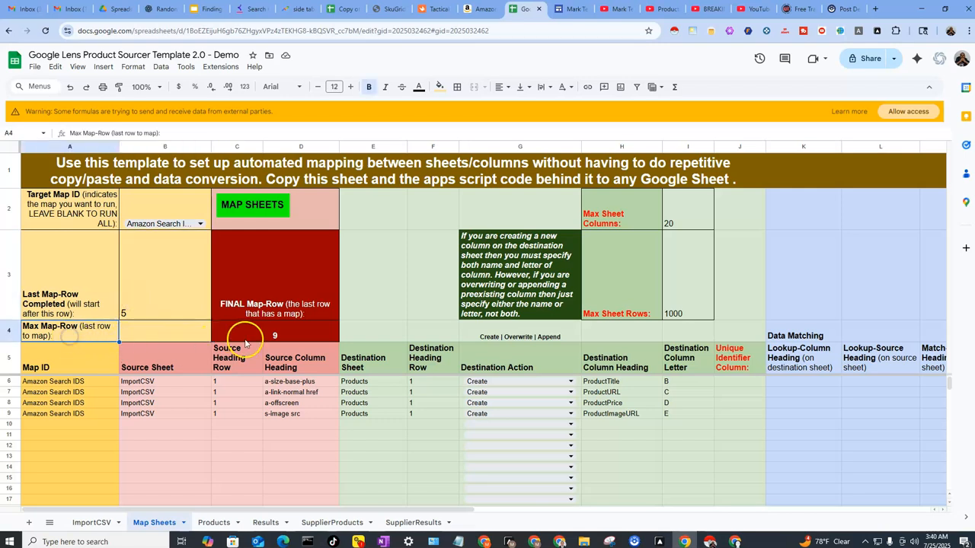
{"action": "left_click", "coordinate": [169, 335]}
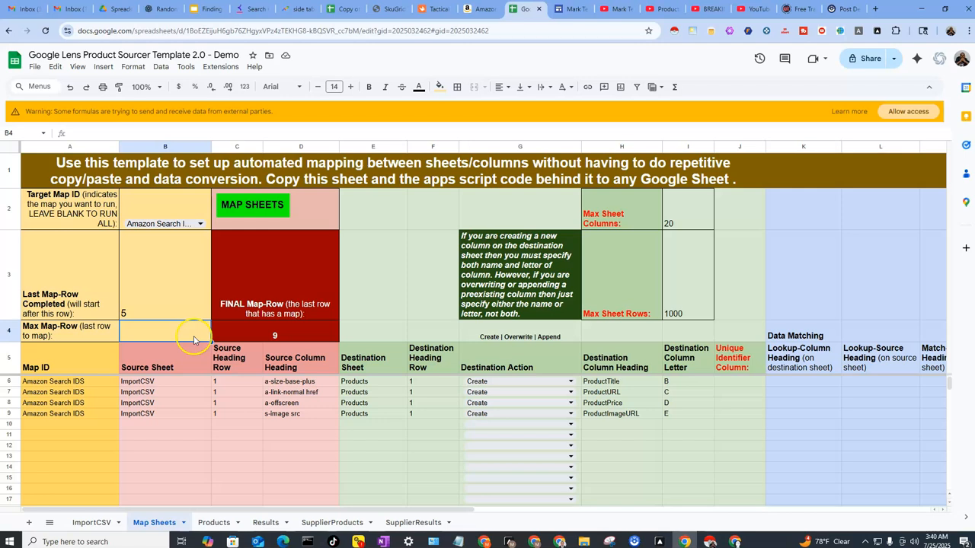
{"action": "type", "text": "9"}
{"action": "key", "text": "Return"}
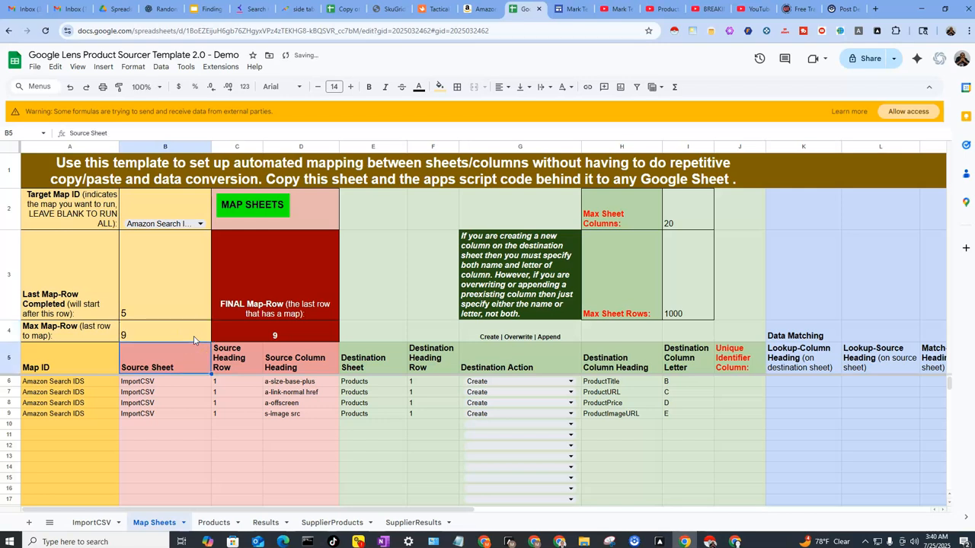
{"action": "left_click", "coordinate": [181, 327]}
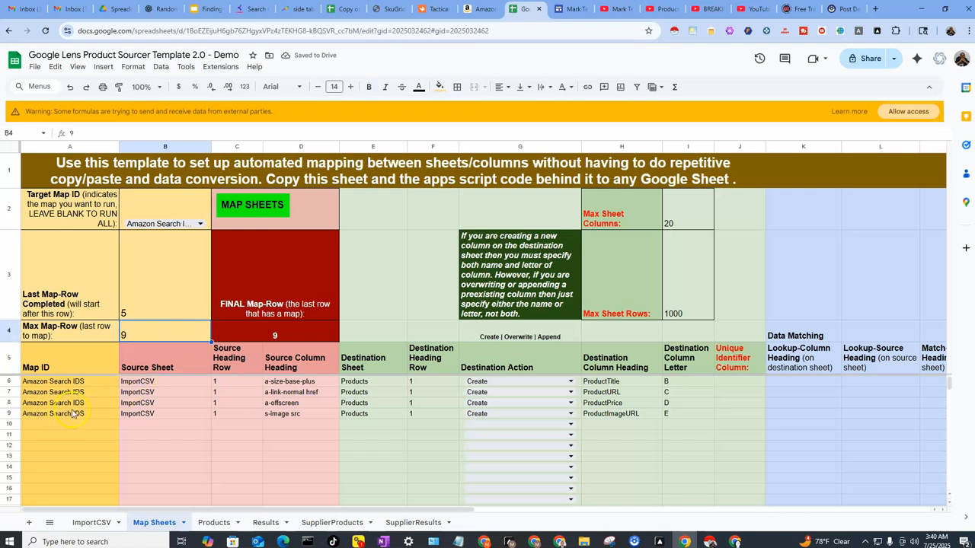
{"action": "left_click", "coordinate": [153, 291]}
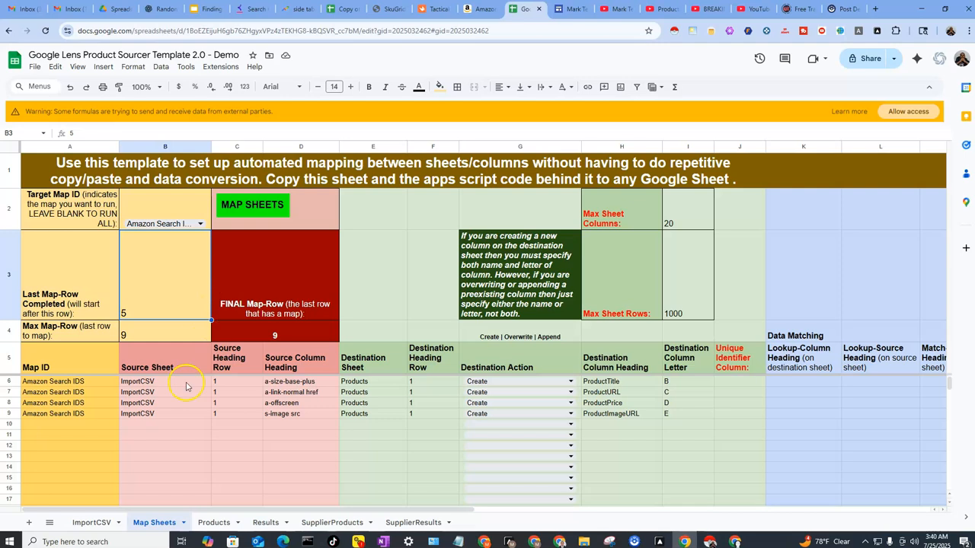
- Run the Map Sheets script and display cell B2 on the Products sheet to watch for the mapped data
{"action": "left_click", "coordinate": [250, 206]}
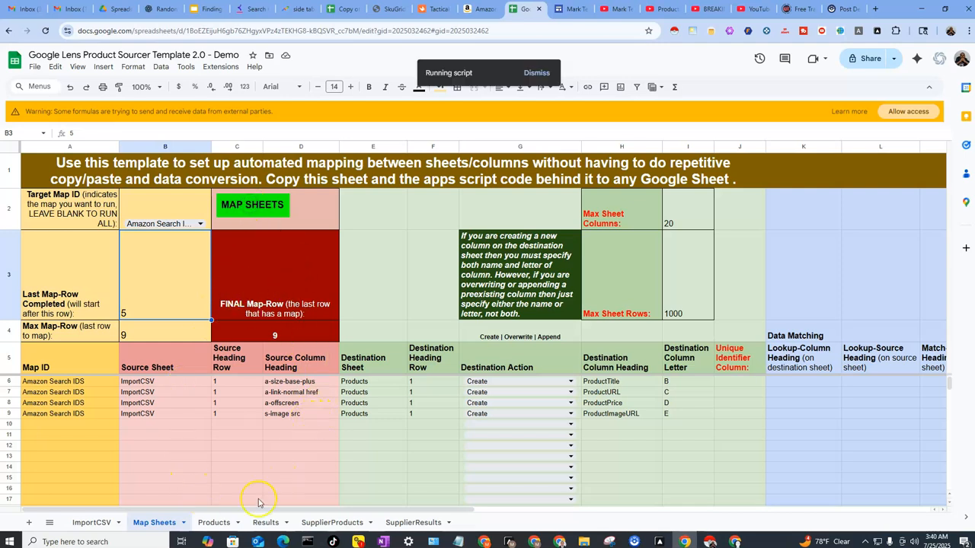
{"action": "left_click", "coordinate": [214, 522]}
{"action": "left_click", "coordinate": [122, 188]}
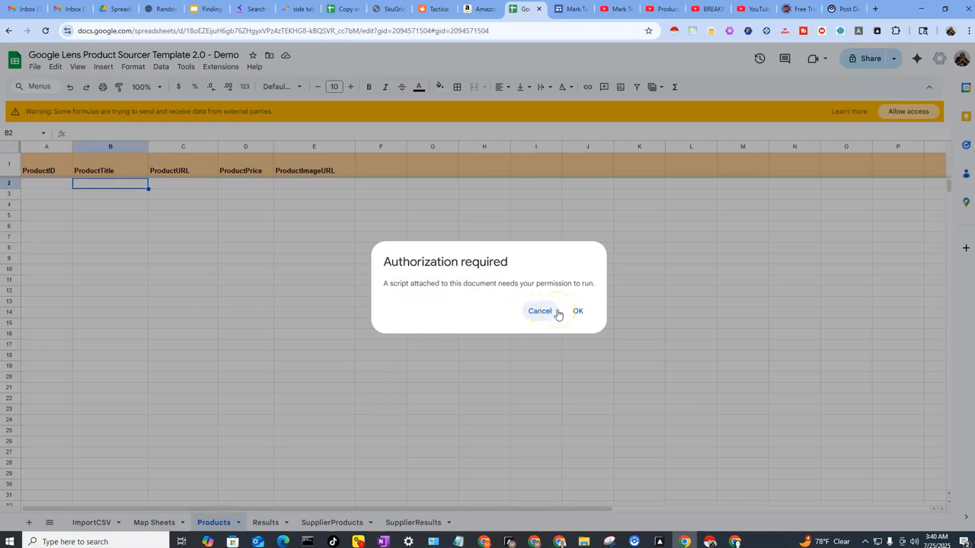
- Authorize the mapping script with the Google account, proceeding past the unverified-app warning and granting all requested access permissions
{"action": "left_click", "coordinate": [578, 310]}
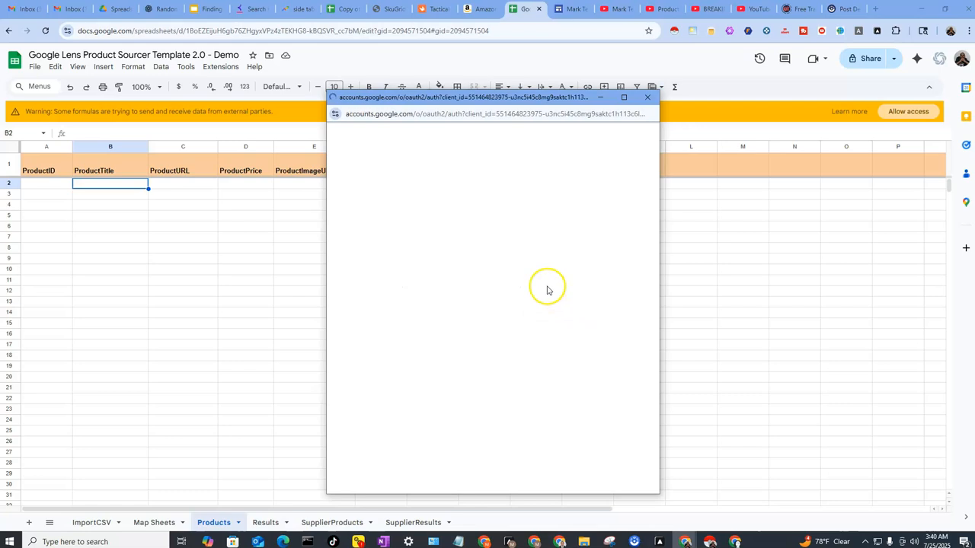
{"action": "left_click", "coordinate": [448, 280]}
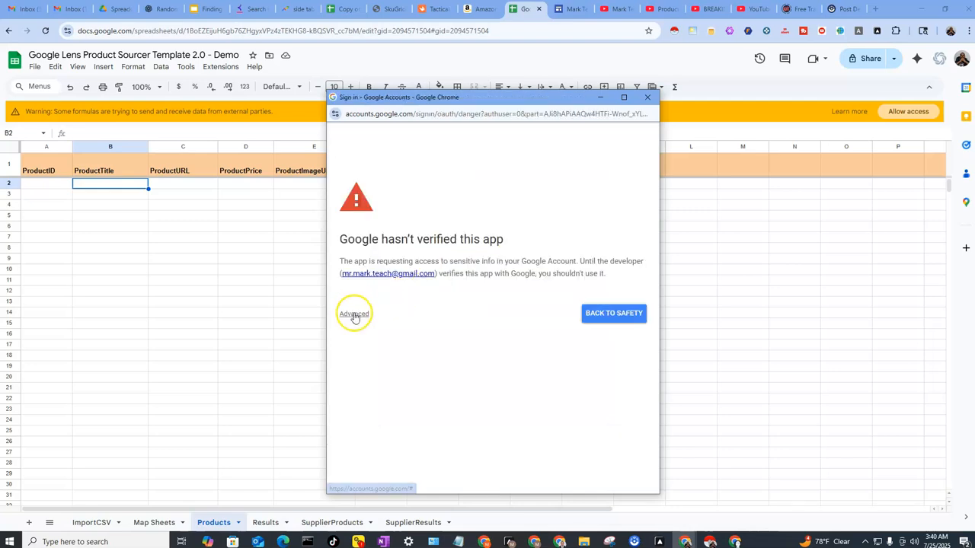
{"action": "left_click", "coordinate": [354, 314]}
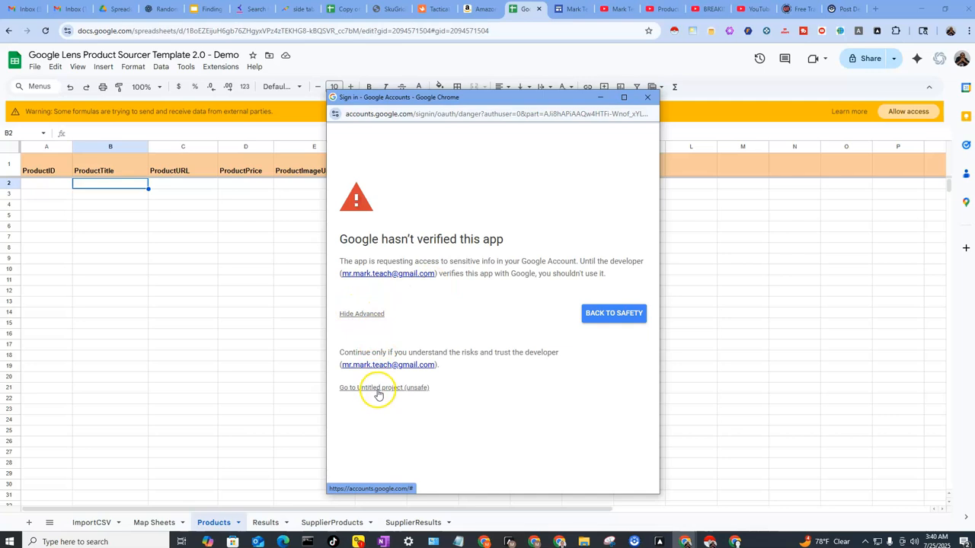
{"action": "left_click", "coordinate": [378, 390]}
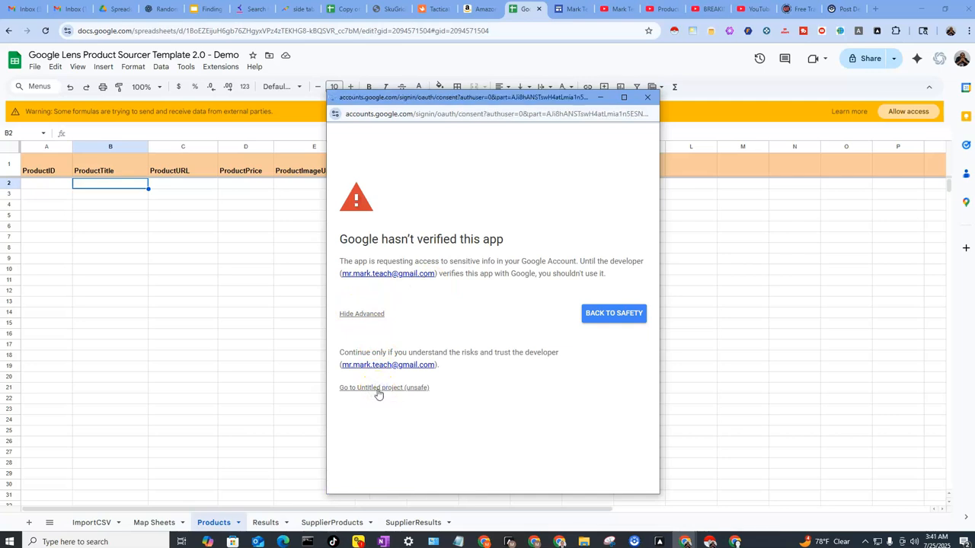
{"action": "left_click", "coordinate": [393, 311]}
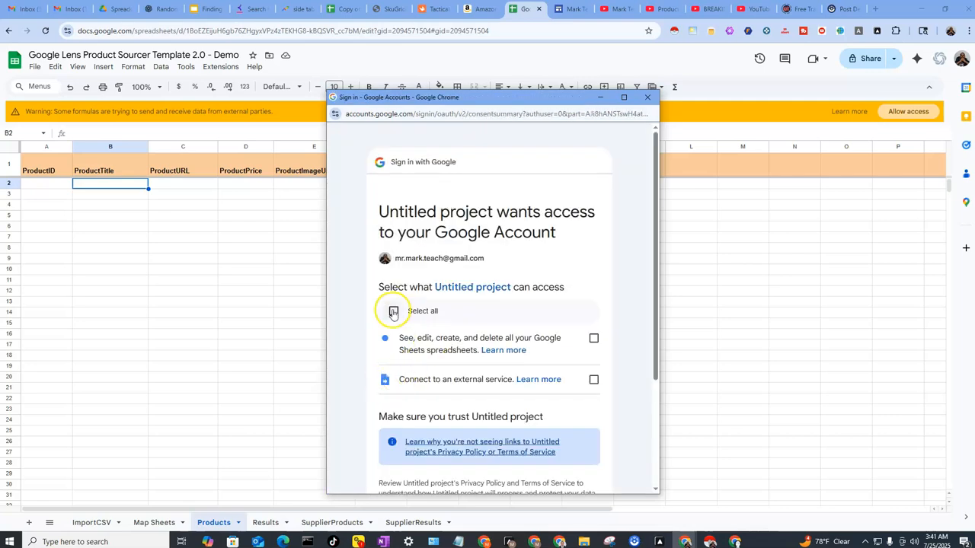
{"action": "scroll", "coordinate": [469, 340], "scroll_direction": "down", "scroll_amount": 1}
{"action": "scroll", "coordinate": [470, 340], "scroll_direction": "down", "scroll_amount": 1}
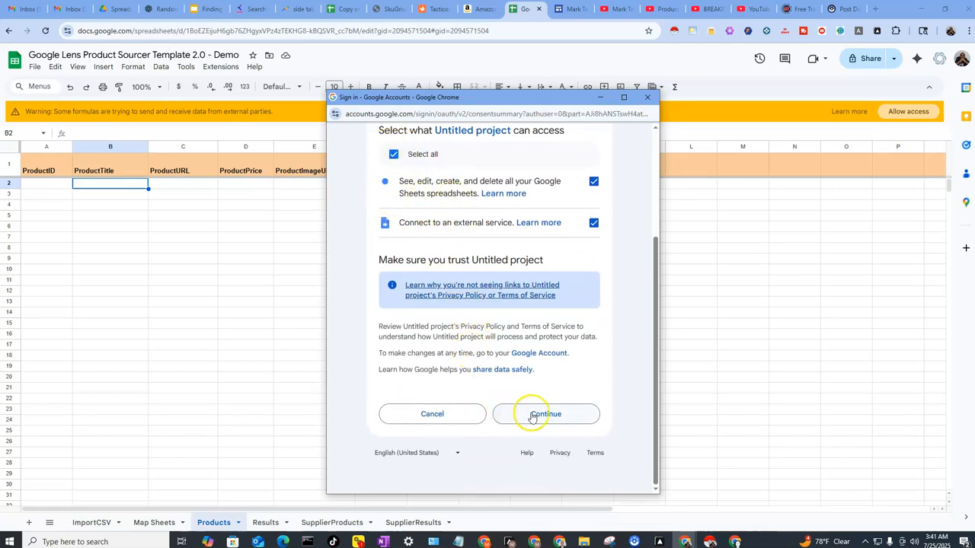
{"action": "left_click", "coordinate": [533, 414]}
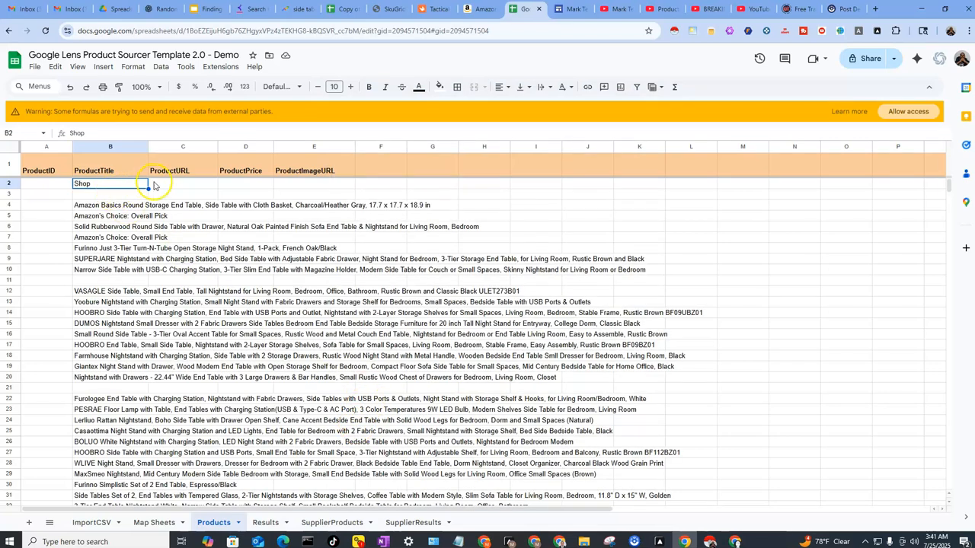
- Check the ProductURL and ProductPrice columns filled on the Products sheet, and clear the ProductPrice contents in cells D2:D460
{"action": "left_click", "coordinate": [185, 187]}
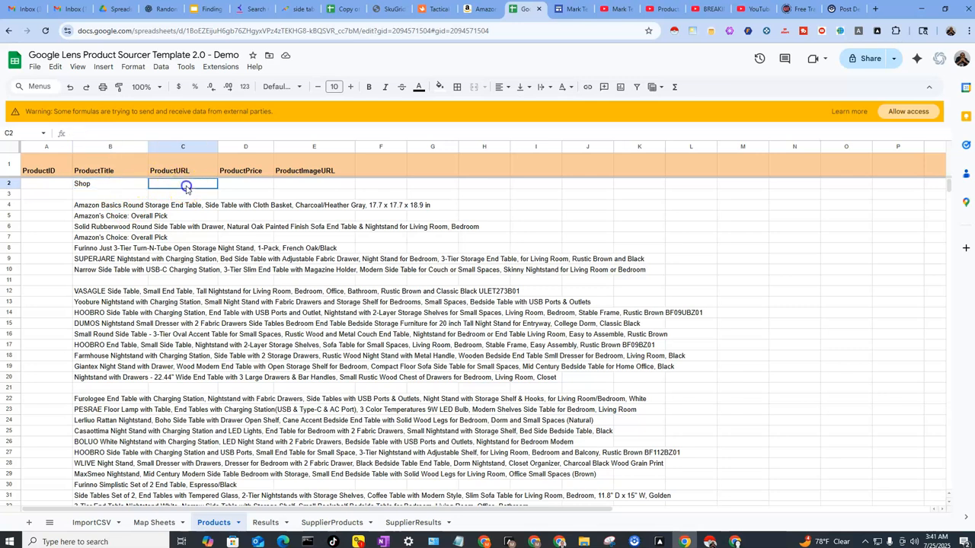
{"action": "key", "text": "ctrl+v"}
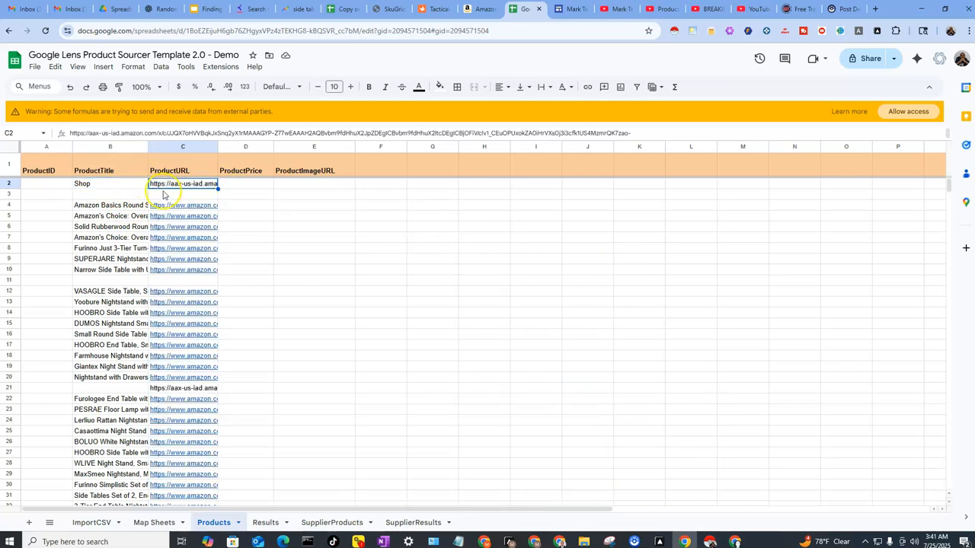
{"action": "left_click", "coordinate": [250, 188]}
{"action": "key", "text": "ctrl+v"}
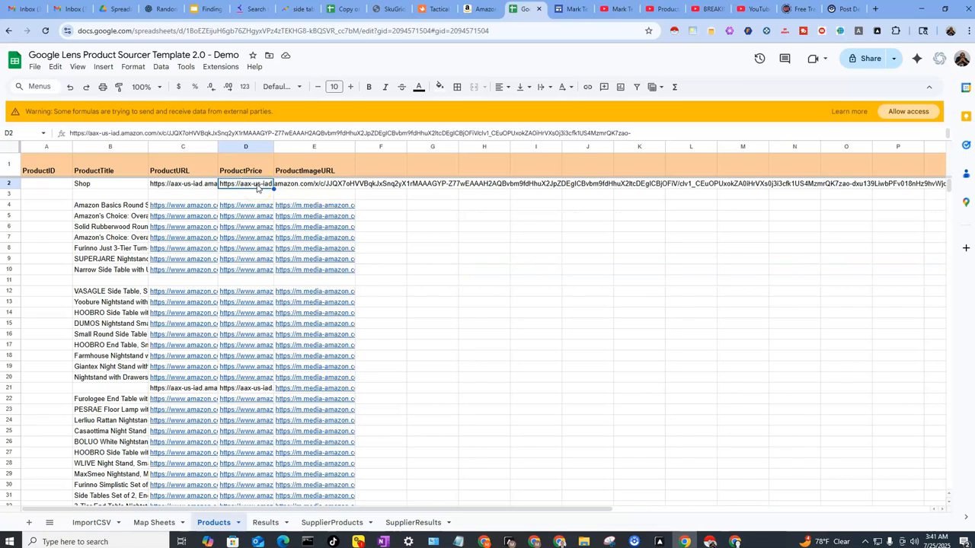
{"action": "left_click_drag", "start_coordinate": [246, 186], "coordinate": [256, 542]}
{"action": "key", "text": "Delete"}
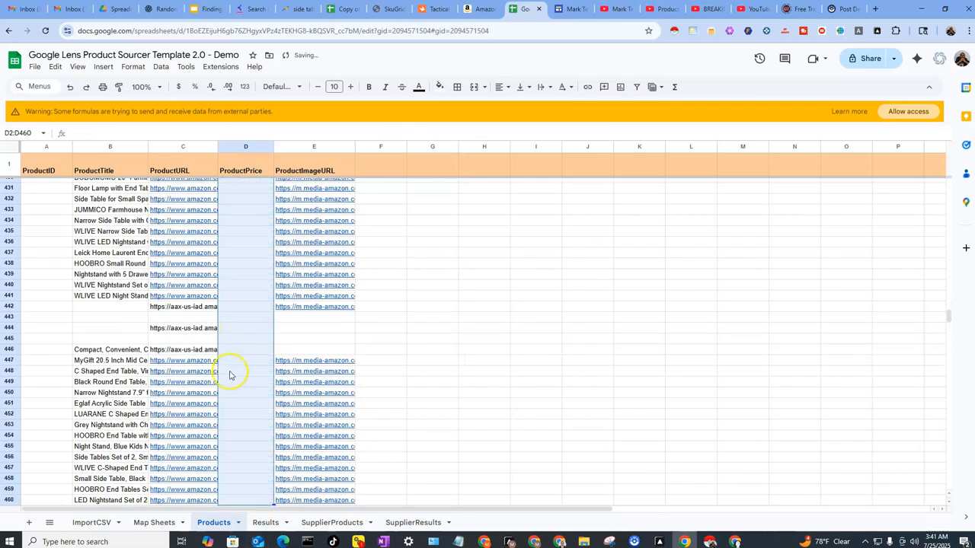
- Clear the remaining ProductPrice contents on the Products sheet from cell D461 down to the end of the data
{"action": "left_click", "coordinate": [237, 391]}
{"action": "key", "text": "ctrl+Down"}
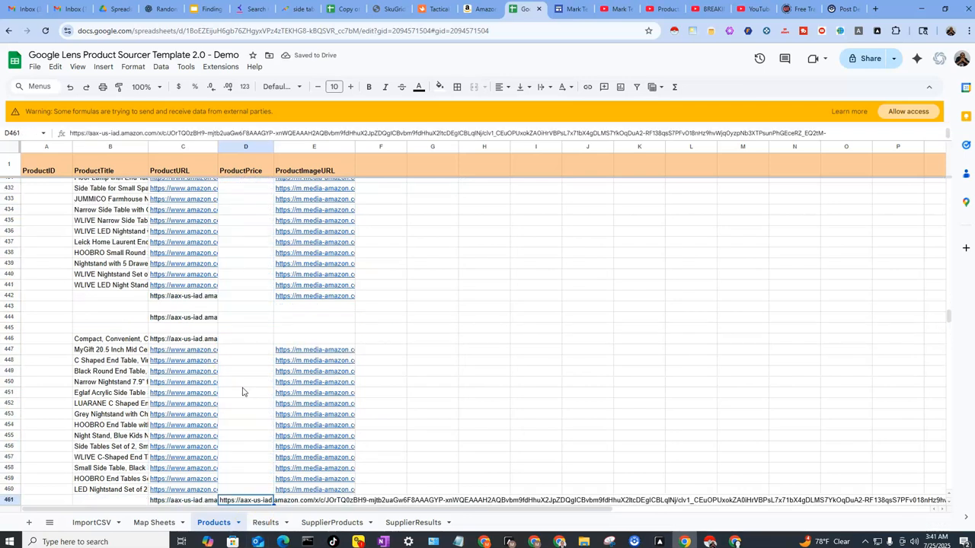
{"action": "scroll", "coordinate": [243, 389], "scroll_direction": "down", "scroll_amount": 3}
{"action": "left_click_drag", "start_coordinate": [250, 401], "coordinate": [251, 535]}
{"action": "left_click_drag", "start_coordinate": [280, 516], "coordinate": [240, 499]}
{"action": "key", "text": "Delete"}
{"action": "left_click", "coordinate": [246, 381]}
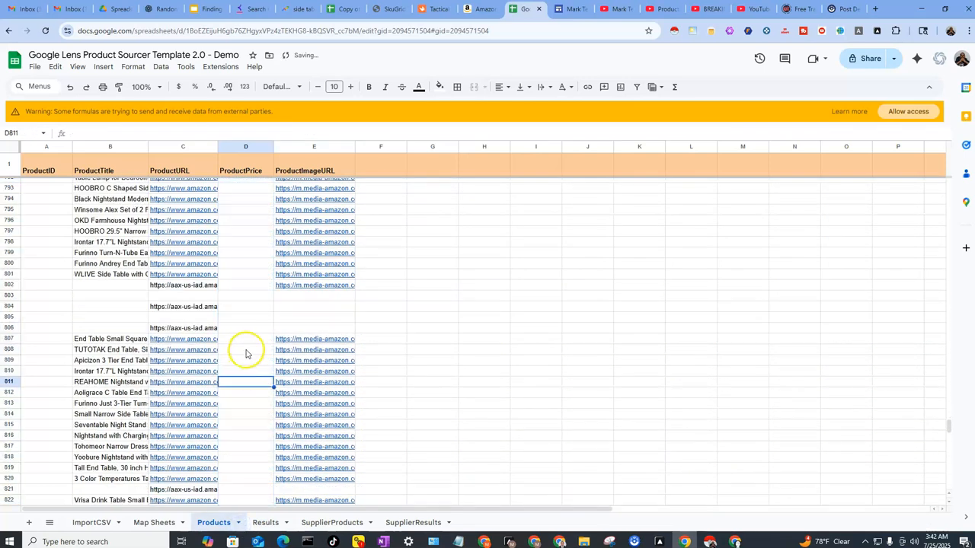
- Open the ImportCSV sheet and select the a-offscreen price column W
{"action": "left_click", "coordinate": [94, 524]}
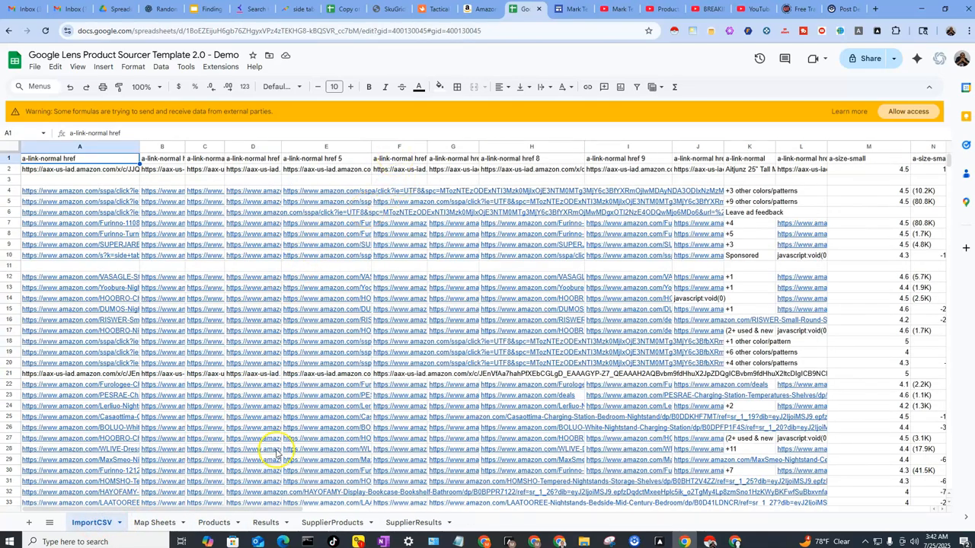
{"action": "left_click_drag", "start_coordinate": [194, 509], "coordinate": [597, 522]}
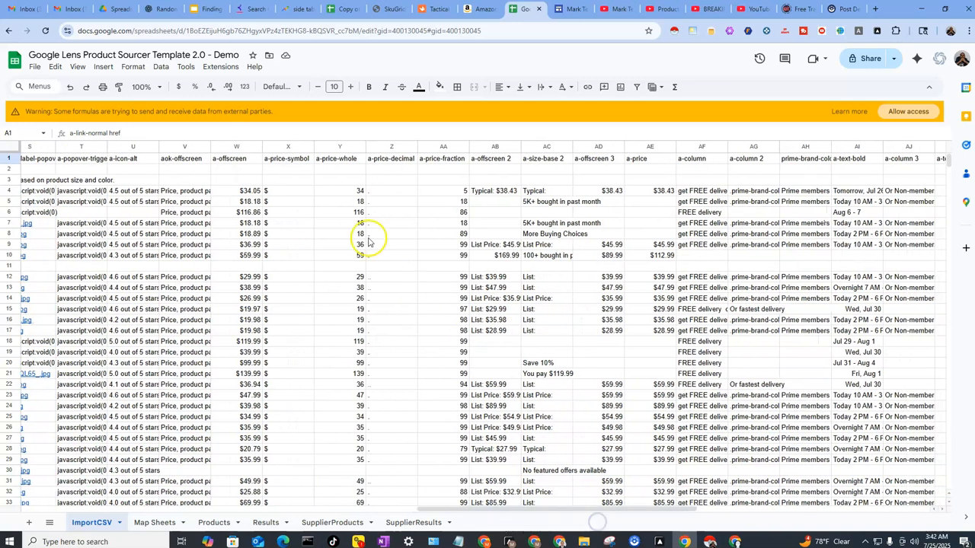
{"action": "left_click", "coordinate": [229, 147]}
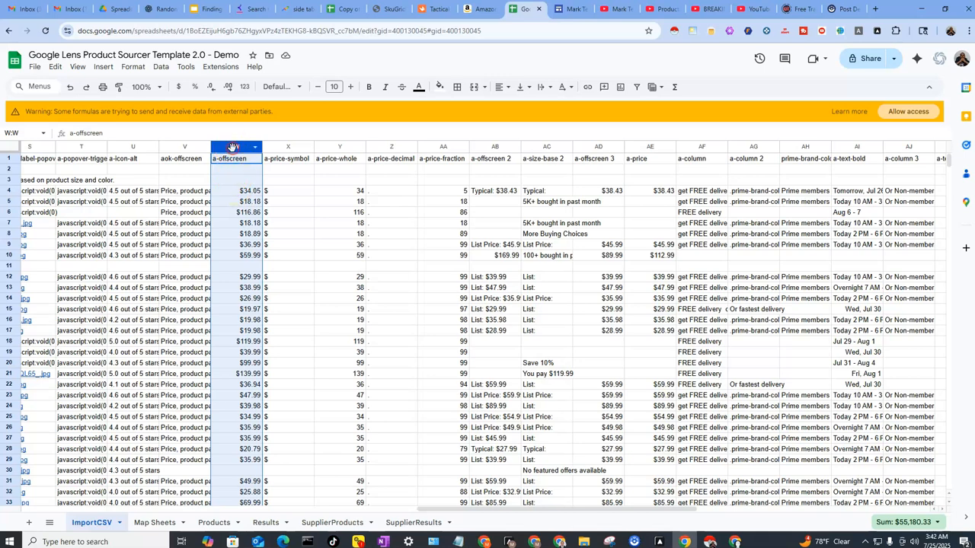
- Copy the entire a-offscreen column W, including its header
{"action": "right_click", "coordinate": [233, 147]}
{"action": "left_click", "coordinate": [217, 162]}
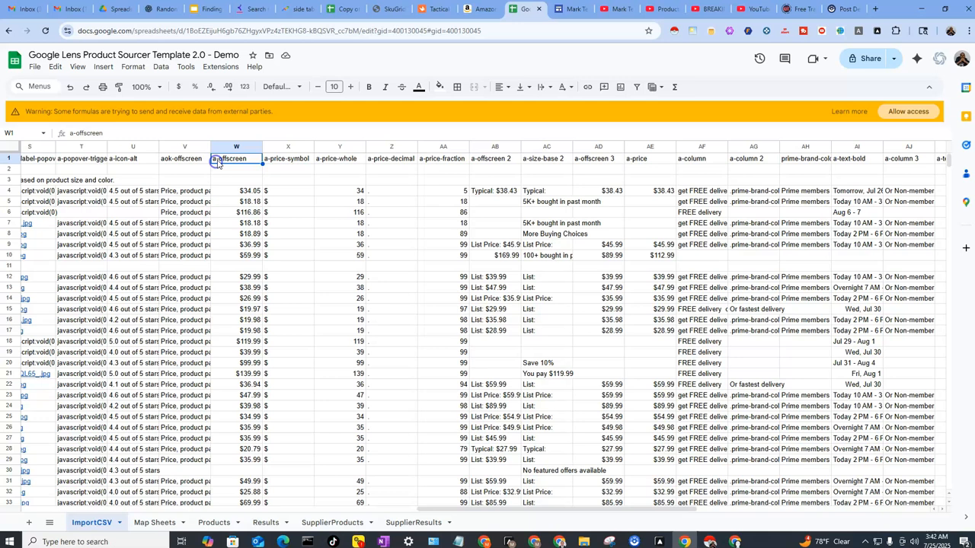
{"action": "left_click", "coordinate": [230, 146]}
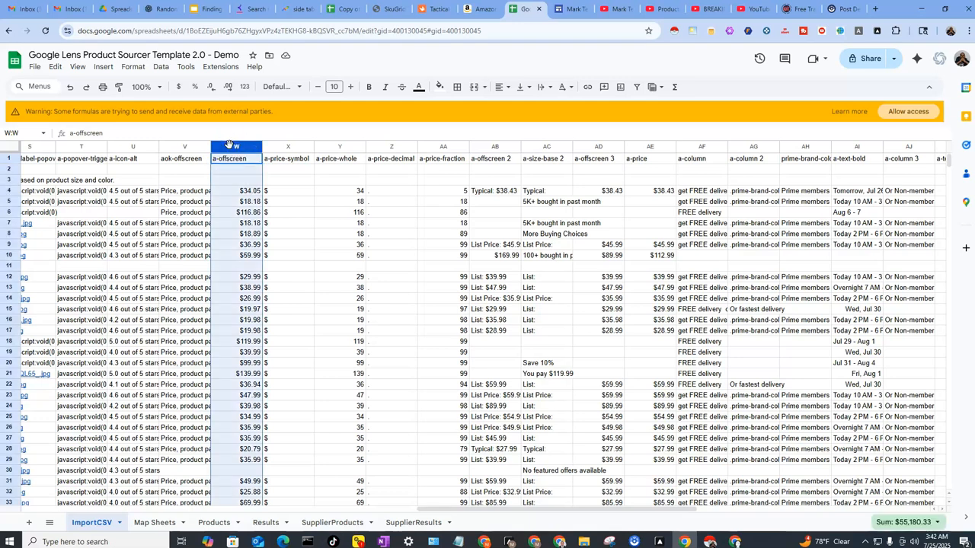
{"action": "right_click", "coordinate": [229, 145]}
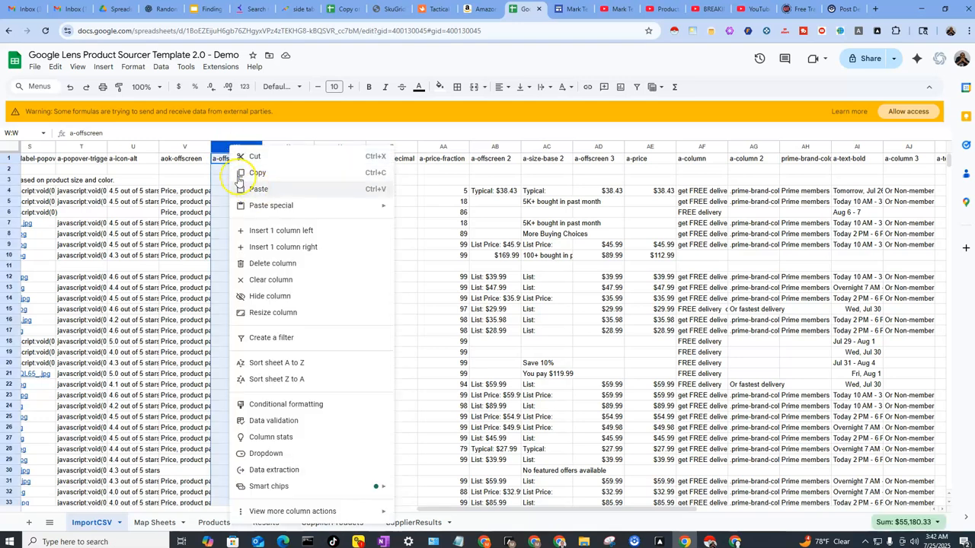
{"action": "left_click", "coordinate": [249, 175]}
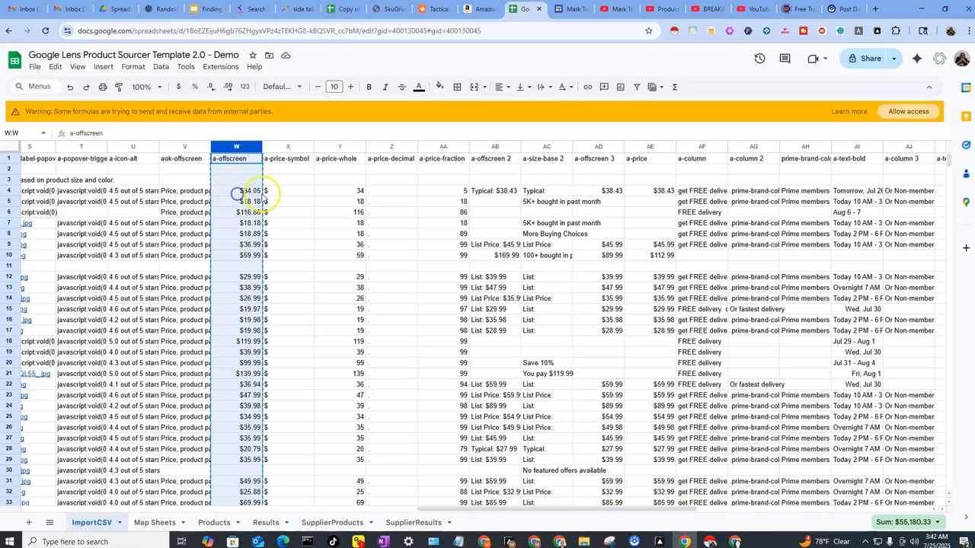
- Copy only the a-offscreen prices in cells W2:W1121 of the ImportCSV sheet, leaving out the header
{"action": "left_click", "coordinate": [252, 193]}
{"action": "left_click_drag", "start_coordinate": [236, 172], "coordinate": [248, 470]}
{"action": "left_click_drag", "start_coordinate": [249, 514], "coordinate": [225, 495]}
{"action": "mouse_move", "coordinate": [233, 541]}
{"action": "left_mouse_down"}
{"action": "mouse_move", "coordinate": [244, 495]}
{"action": "mouse_move", "coordinate": [254, 525]}
{"action": "mouse_move", "coordinate": [251, 465]}
{"action": "mouse_move", "coordinate": [251, 542]}
{"action": "mouse_move", "coordinate": [246, 450]}
{"action": "mouse_move", "coordinate": [252, 522]}
{"action": "mouse_move", "coordinate": [251, 459]}
{"action": "mouse_move", "coordinate": [251, 525]}
{"action": "mouse_move", "coordinate": [231, 538]}
{"action": "left_mouse_up"}
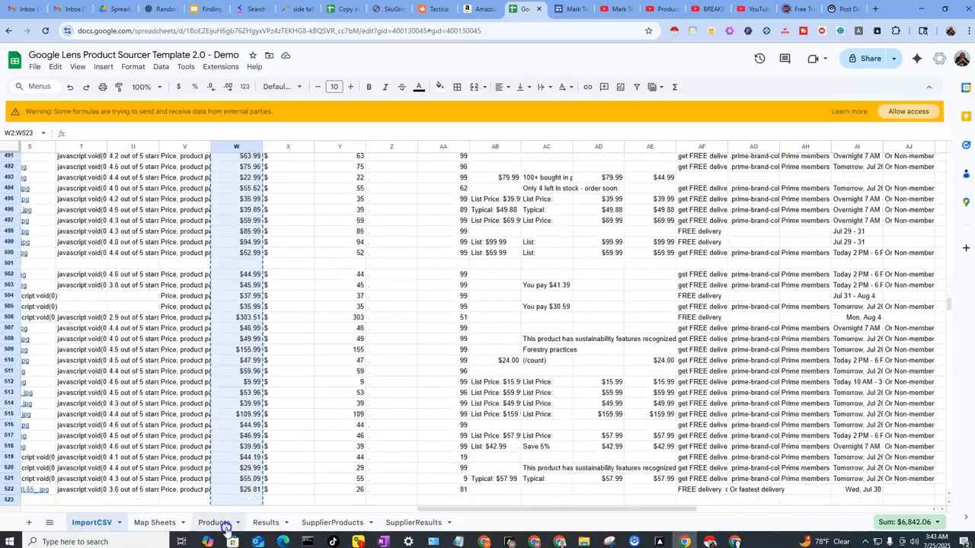
{"action": "left_click_drag", "start_coordinate": [225, 526], "coordinate": [230, 533]}
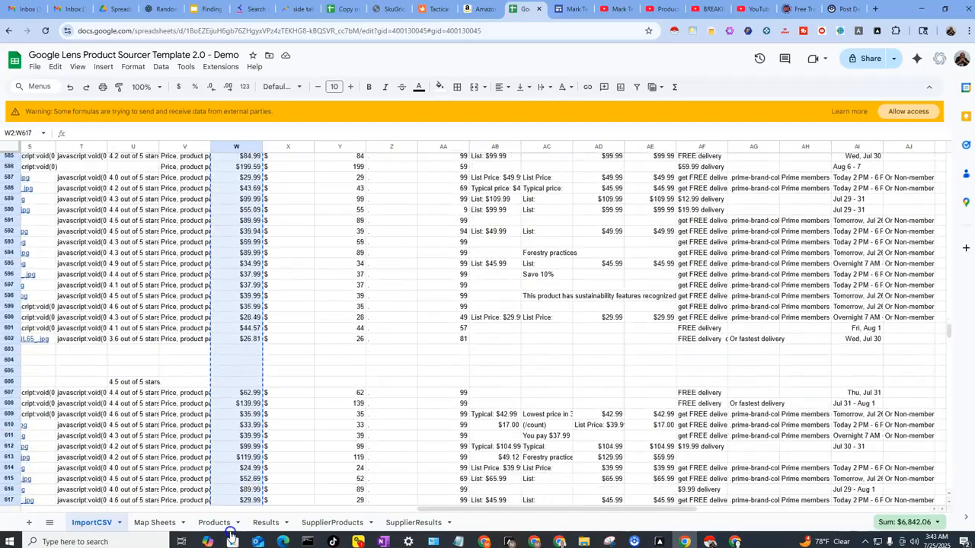
{"action": "left_click_drag", "start_coordinate": [230, 533], "coordinate": [253, 503]}
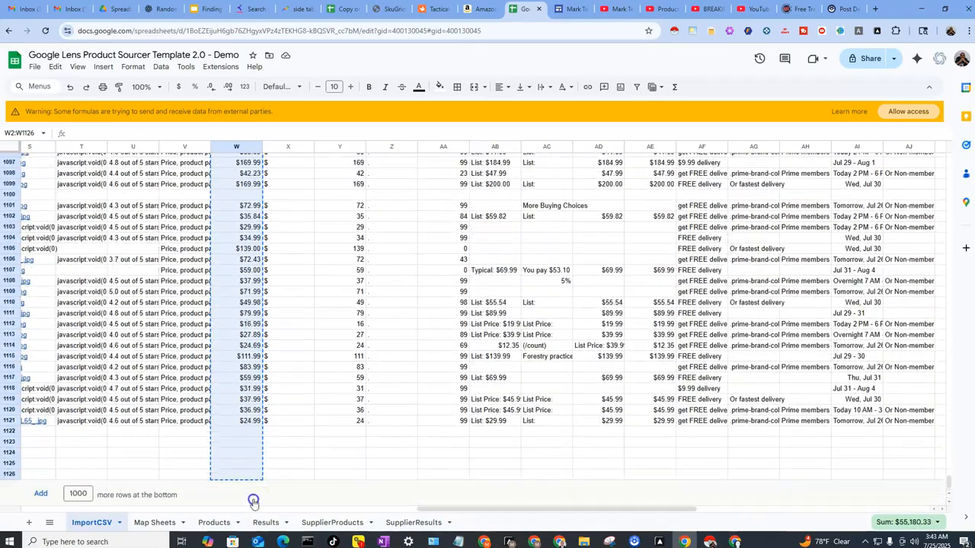
{"action": "left_click_drag", "start_coordinate": [246, 437], "coordinate": [246, 417]}
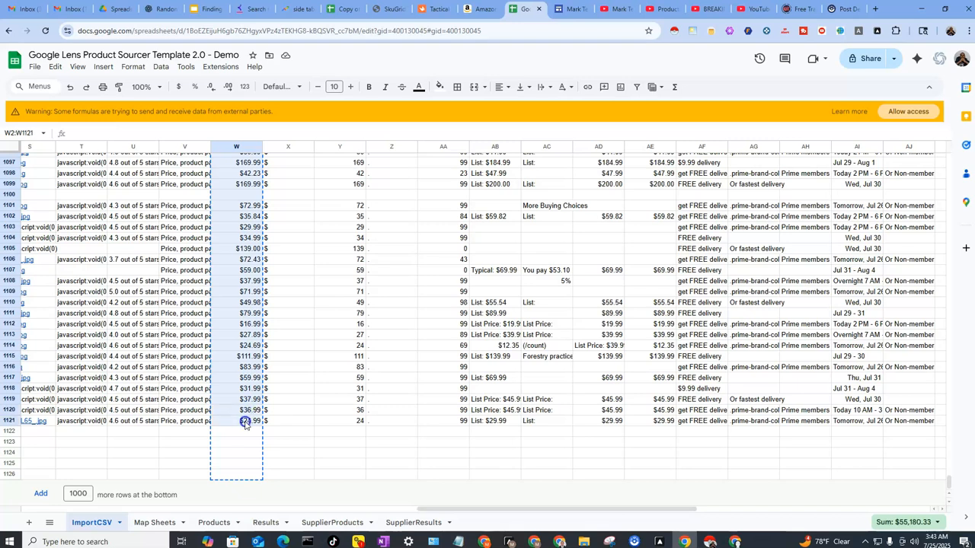
{"action": "right_click", "coordinate": [220, 349]}
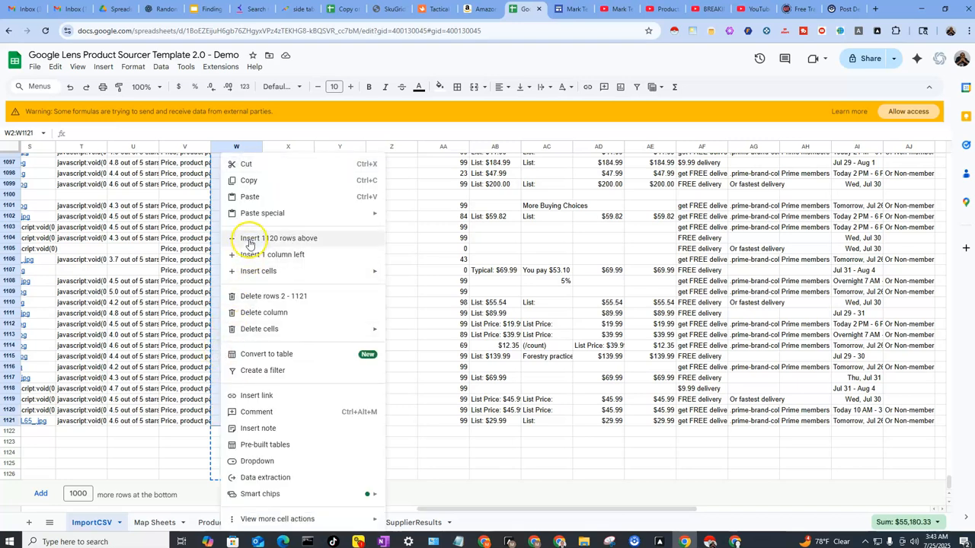
{"action": "left_click", "coordinate": [243, 182]}
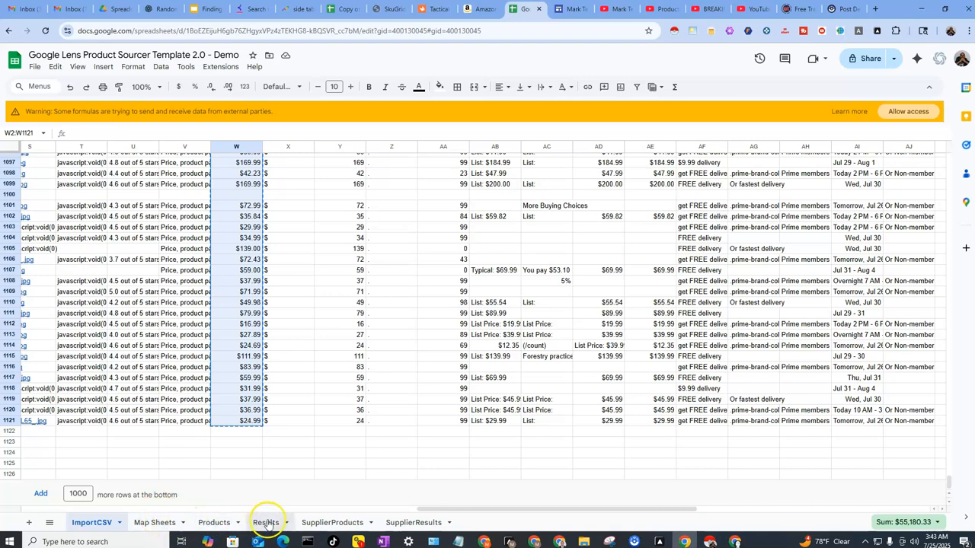
- Paste the copied prices as values only into the ProductPrice column of the Products sheet, starting at cell D2
{"action": "left_click", "coordinate": [213, 522]}
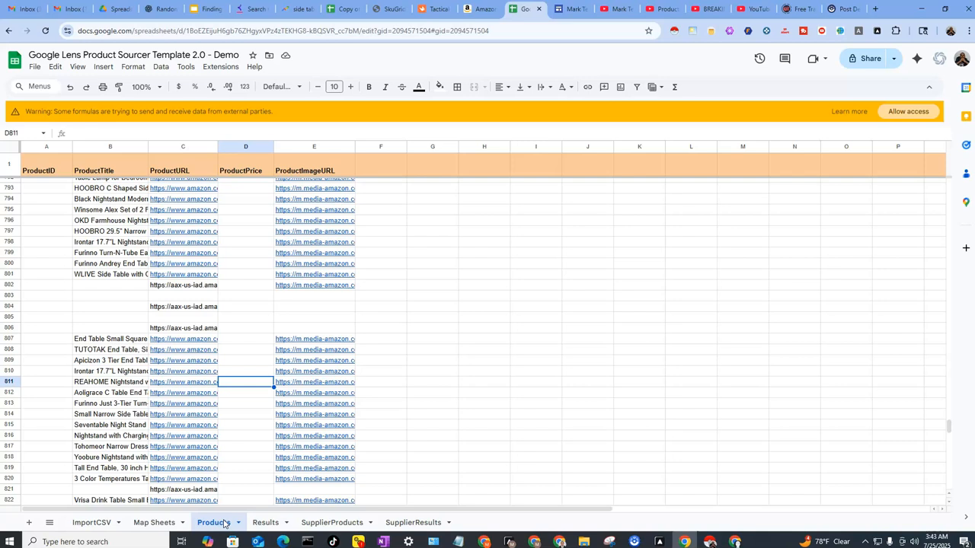
{"action": "left_click_drag", "start_coordinate": [948, 414], "coordinate": [955, 182]}
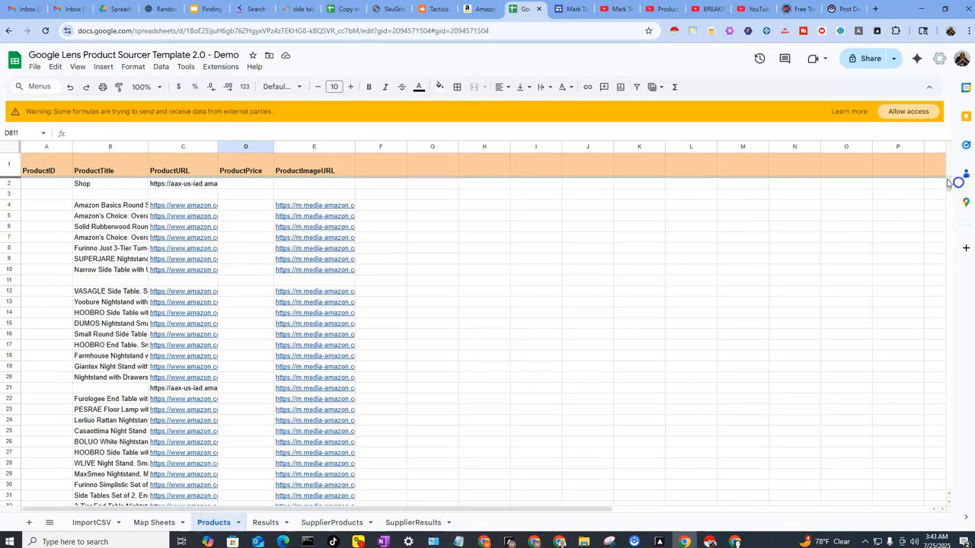
{"action": "left_click", "coordinate": [240, 184]}
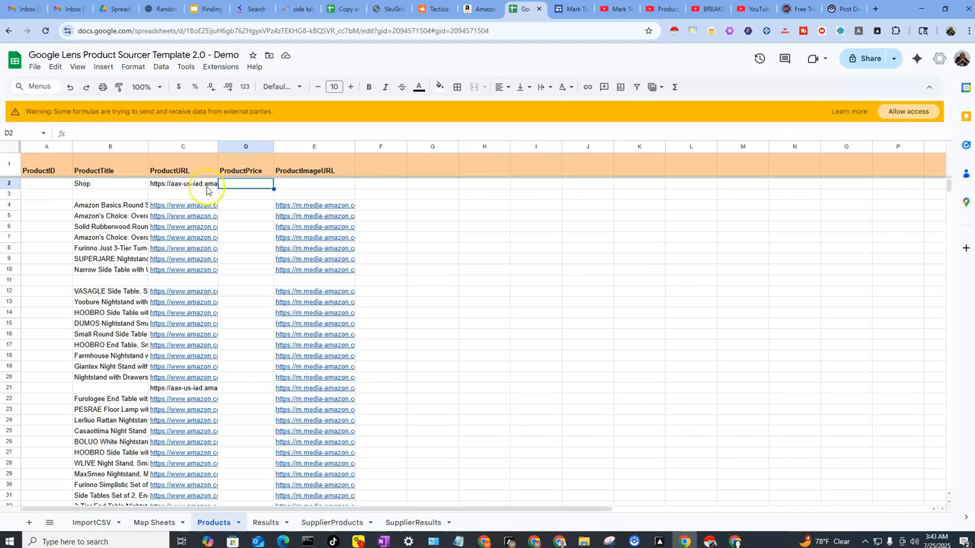
{"action": "left_click", "coordinate": [186, 186]}
{"action": "left_click", "coordinate": [250, 185]}
{"action": "right_click", "coordinate": [240, 185]}
{"action": "mouse_move", "coordinate": [285, 189]}
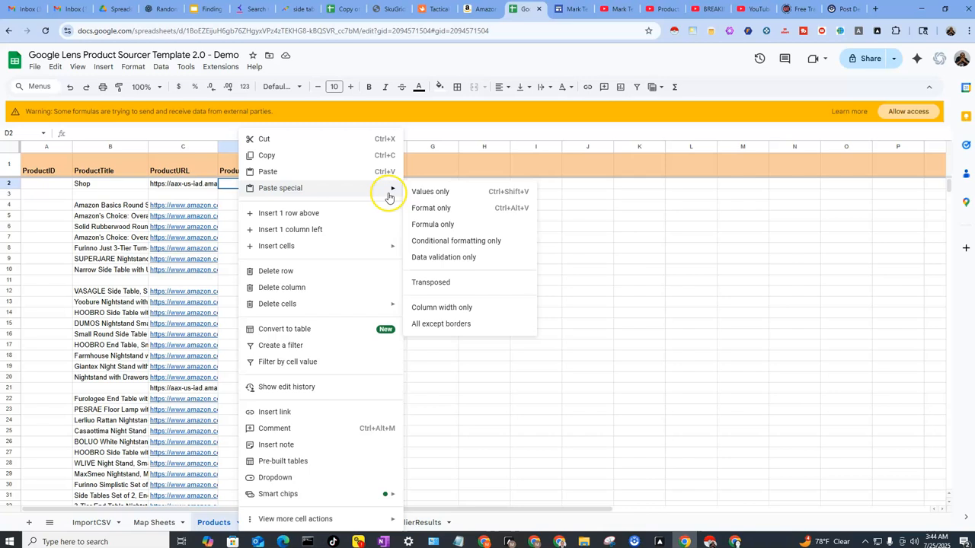
{"action": "left_click", "coordinate": [418, 192]}
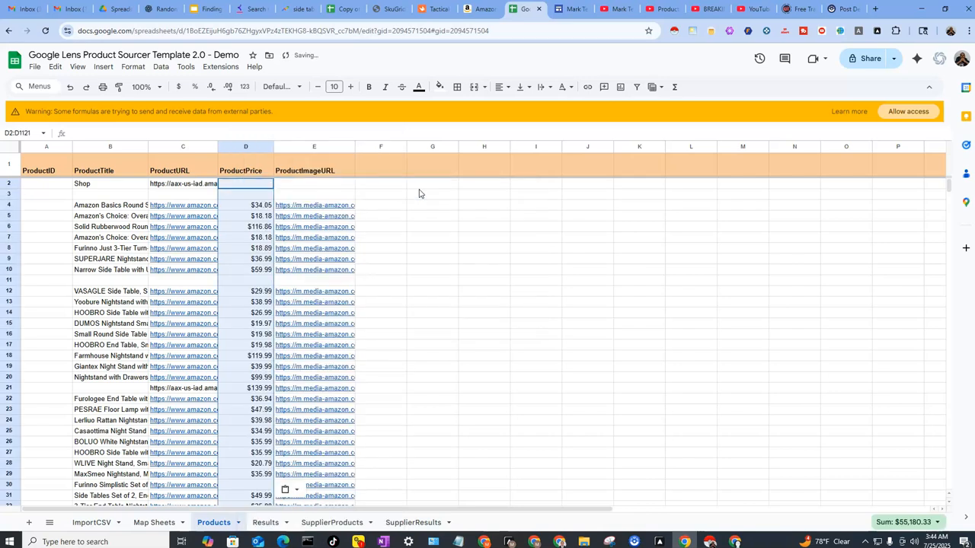
{"action": "right_click", "coordinate": [245, 186]}
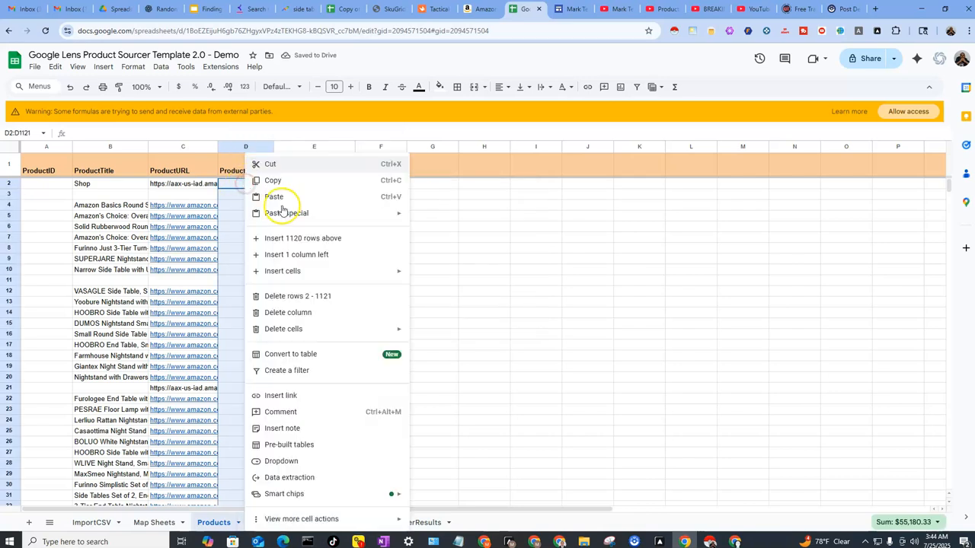
{"action": "mouse_move", "coordinate": [283, 213]}
{"action": "left_click", "coordinate": [164, 195]}
{"action": "left_click", "coordinate": [254, 206]}
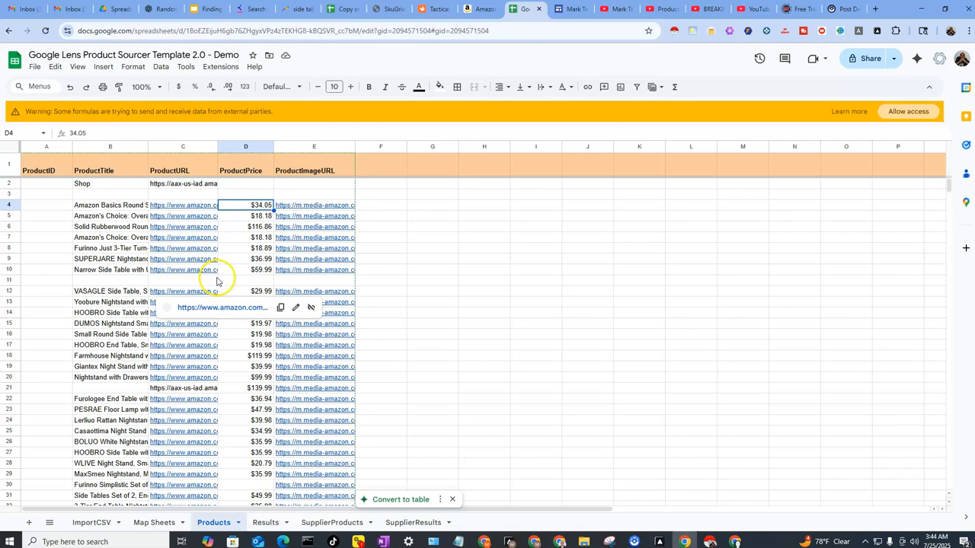
- Delete the empty row 11 from the Products sheet
{"action": "left_click", "coordinate": [11, 281]}
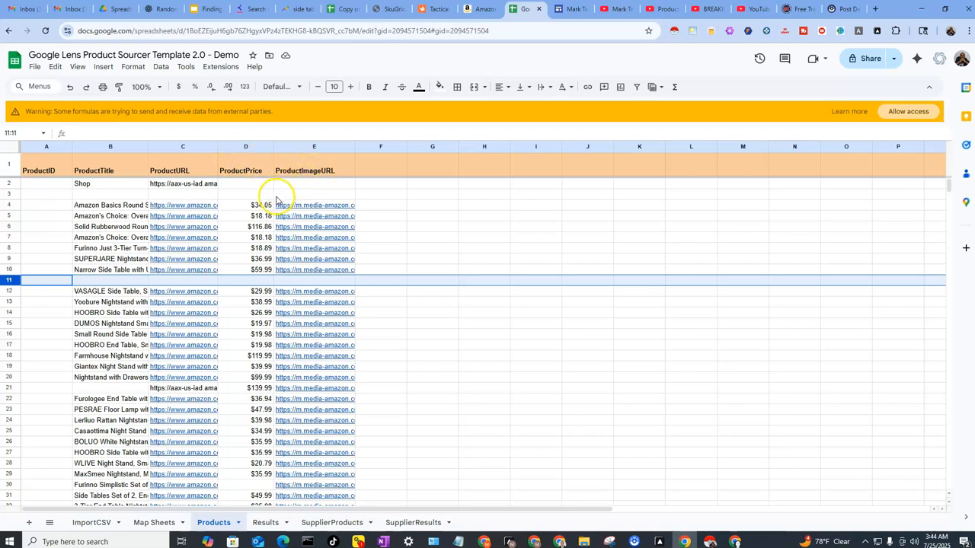
{"action": "right_click", "coordinate": [12, 281]}
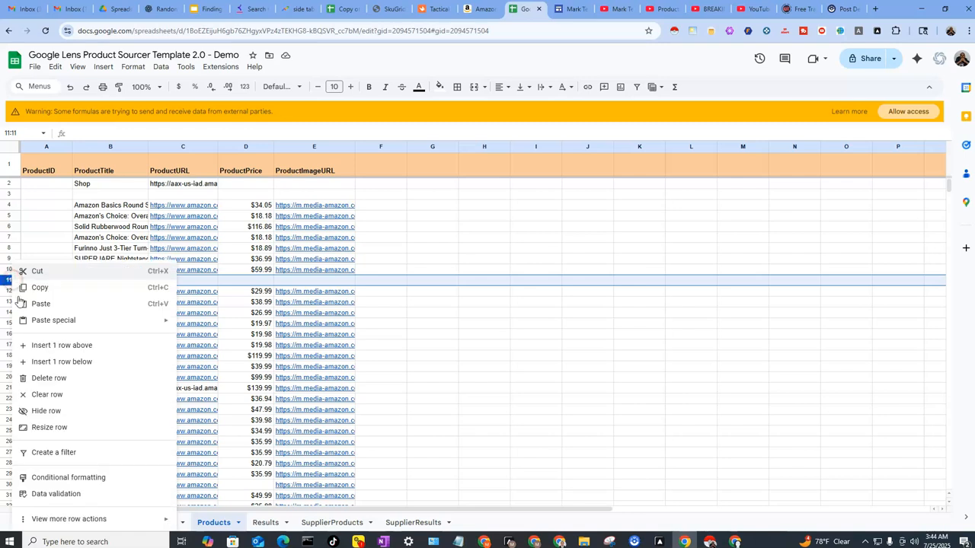
{"action": "left_click", "coordinate": [50, 380]}
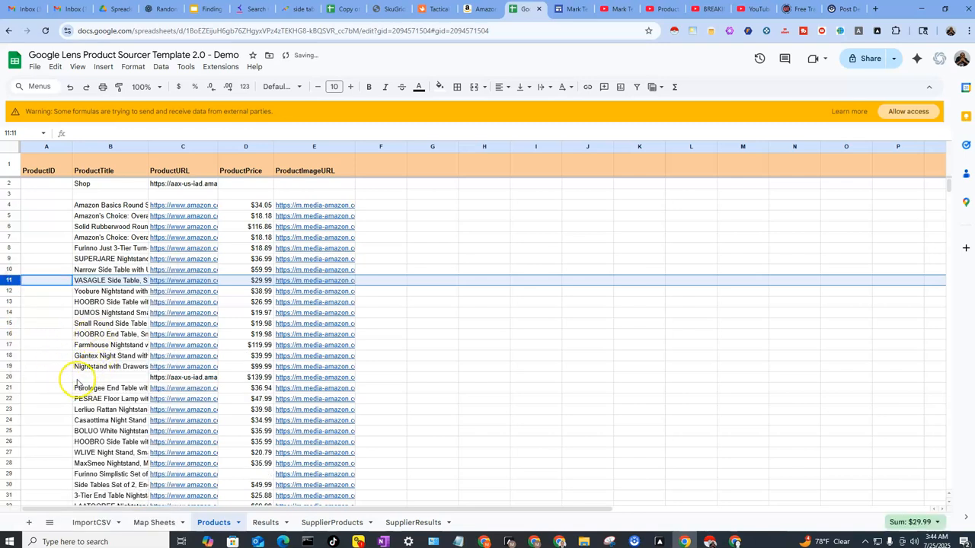
- Delete the blank and incomplete rows 40 to 44 from the Products sheet
{"action": "scroll", "coordinate": [160, 358], "scroll_direction": "down", "scroll_amount": 5}
{"action": "scroll", "coordinate": [165, 359], "scroll_direction": "down", "scroll_amount": 3}
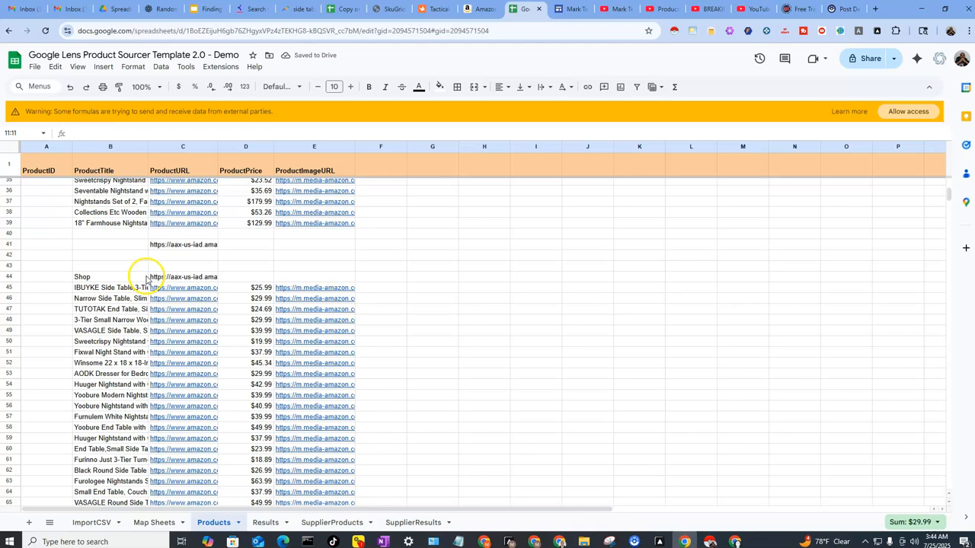
{"action": "left_click_drag", "start_coordinate": [12, 278], "coordinate": [11, 230]}
{"action": "right_click", "coordinate": [11, 231]}
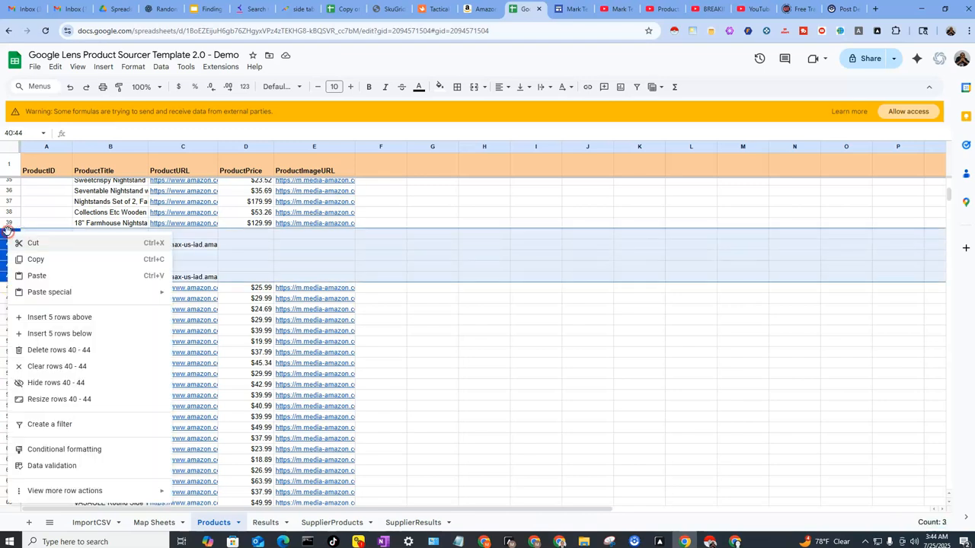
{"action": "left_click", "coordinate": [55, 350]}
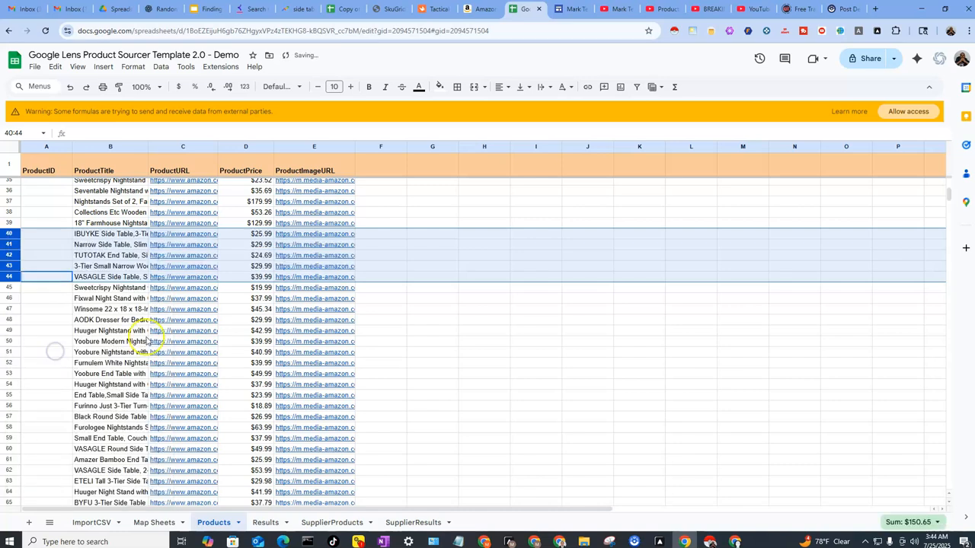
- Delete row 20, which has no product title, from the Products sheet
{"action": "scroll", "coordinate": [160, 335], "scroll_direction": "up", "scroll_amount": 11}
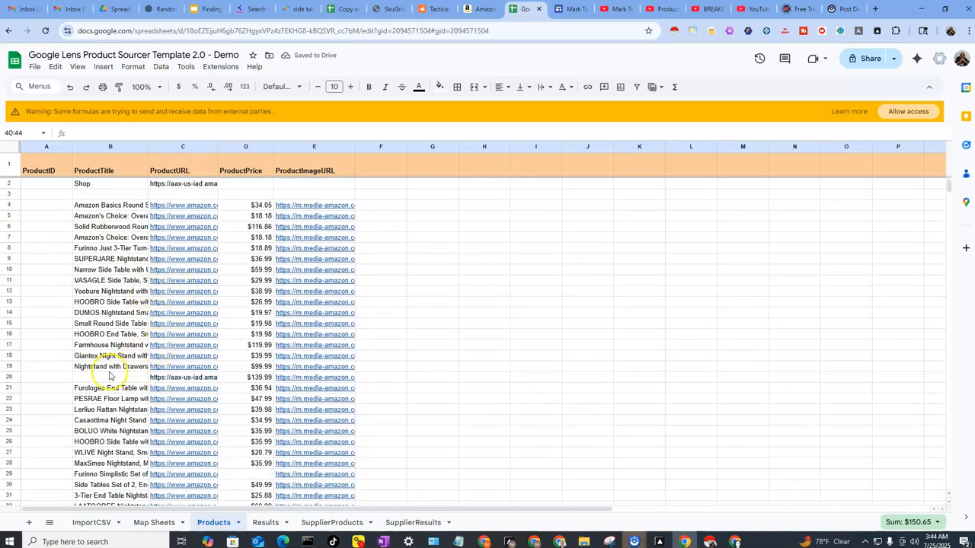
{"action": "left_click", "coordinate": [182, 375]}
{"action": "left_click", "coordinate": [9, 377]}
{"action": "right_click", "coordinate": [10, 377]}
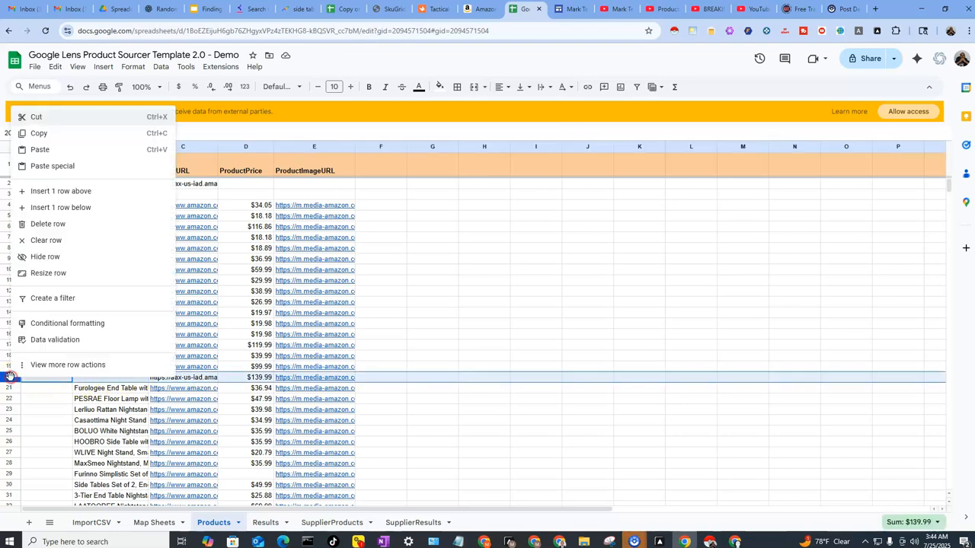
{"action": "left_click", "coordinate": [62, 227]}
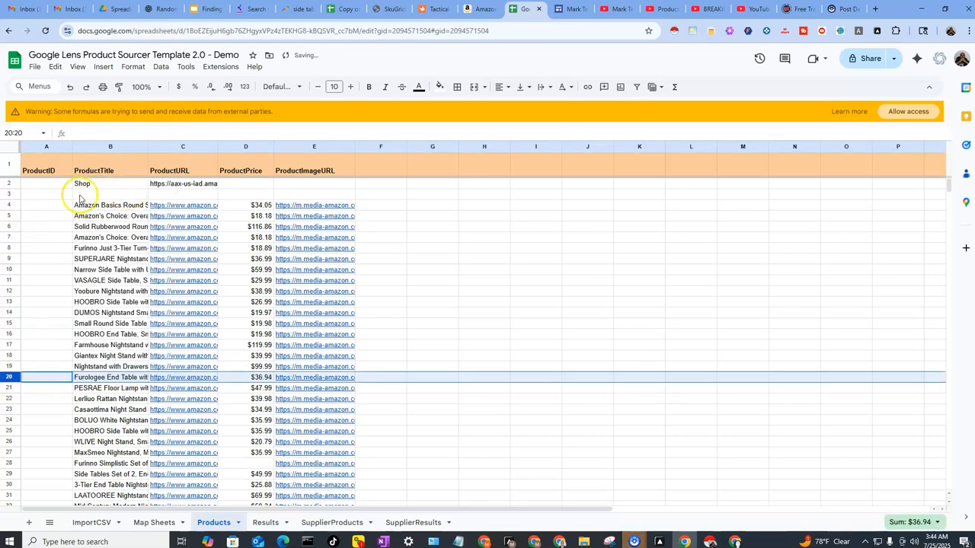
- Delete rows 2 and 3, the Shop entry and the blank row directly below the header
{"action": "left_click", "coordinate": [13, 195]}
{"action": "left_click", "coordinate": [11, 184], "text": "shift"}
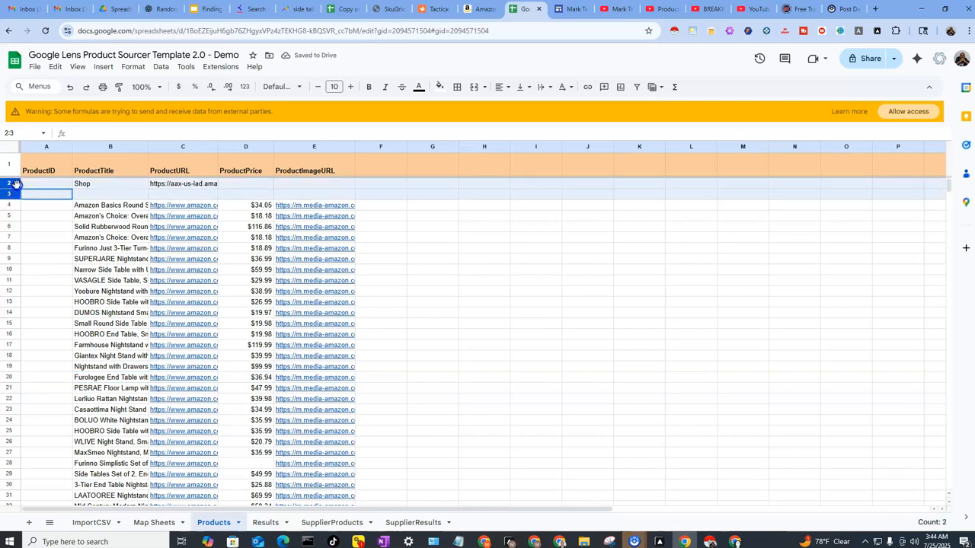
{"action": "right_click", "coordinate": [12, 185]}
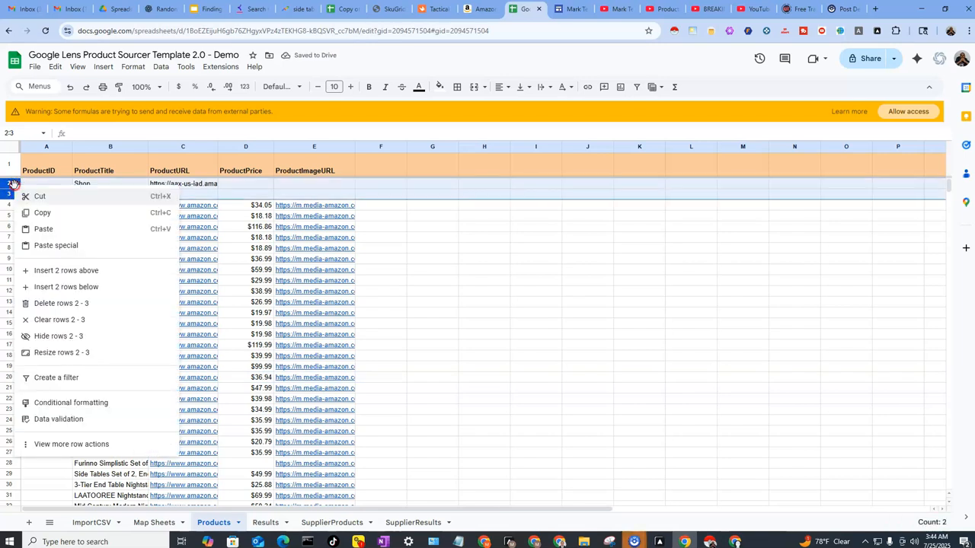
{"action": "left_click", "coordinate": [63, 303]}
- Delete row 66, which has no product title, price or image, from the Products sheet
{"action": "scroll", "coordinate": [229, 348], "scroll_direction": "down", "scroll_amount": 10}
{"action": "scroll", "coordinate": [234, 356], "scroll_direction": "up", "scroll_amount": 5}
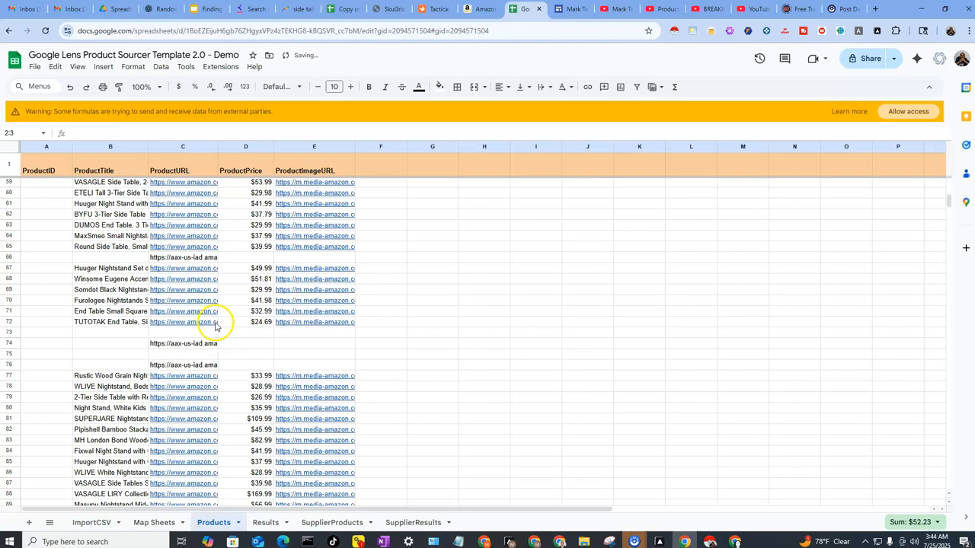
{"action": "left_click", "coordinate": [12, 256]}
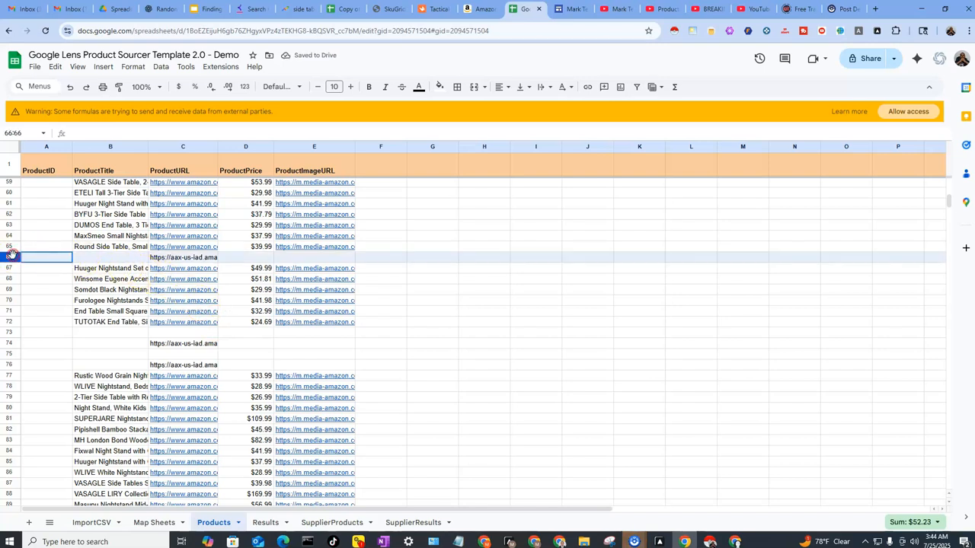
{"action": "right_click", "coordinate": [12, 256]}
{"action": "left_click", "coordinate": [62, 373]}
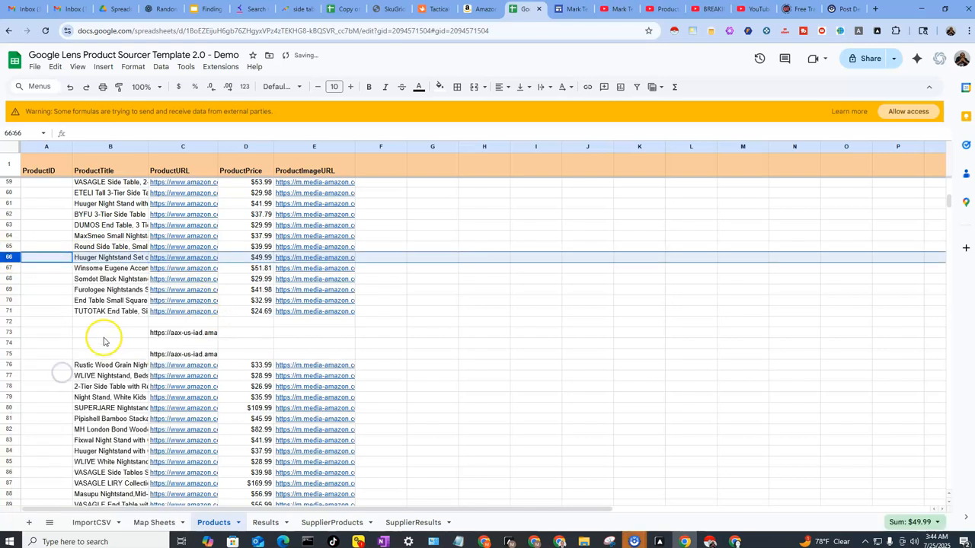
- Delete the blank and incomplete rows 72 to 75, directly below the TUTOTAK end table, from the Products sheet
{"action": "left_click_drag", "start_coordinate": [13, 322], "coordinate": [10, 353]}
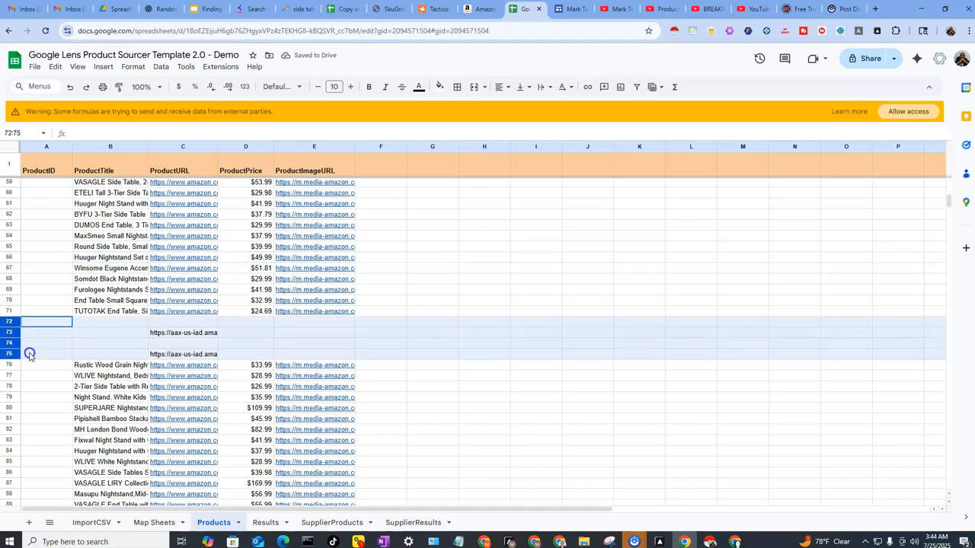
{"action": "right_click", "coordinate": [10, 319]}
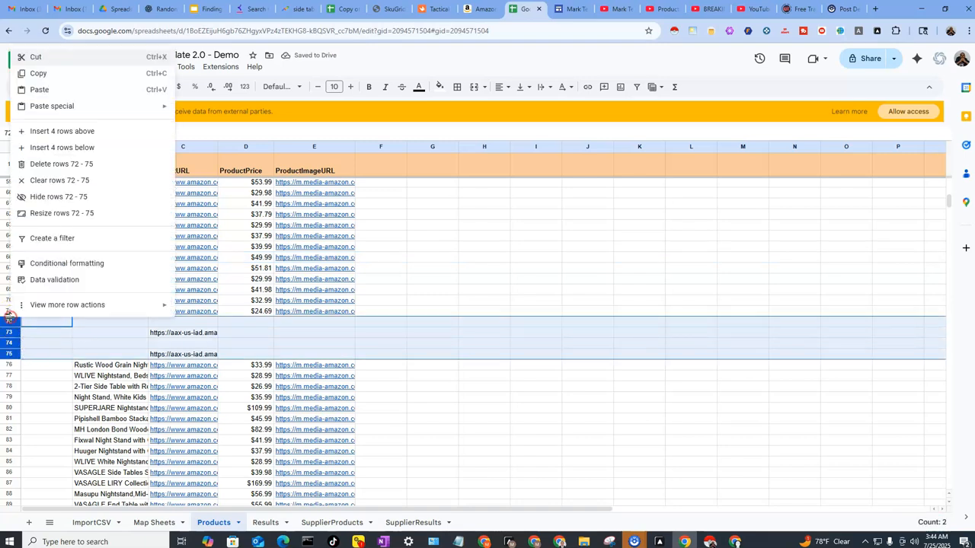
{"action": "left_click", "coordinate": [61, 164]}
- Delete row 86, which contains only a product URL, from the Products sheet
{"action": "scroll", "coordinate": [145, 299], "scroll_direction": "down", "scroll_amount": 2}
{"action": "scroll", "coordinate": [145, 299], "scroll_direction": "down", "scroll_amount": 2}
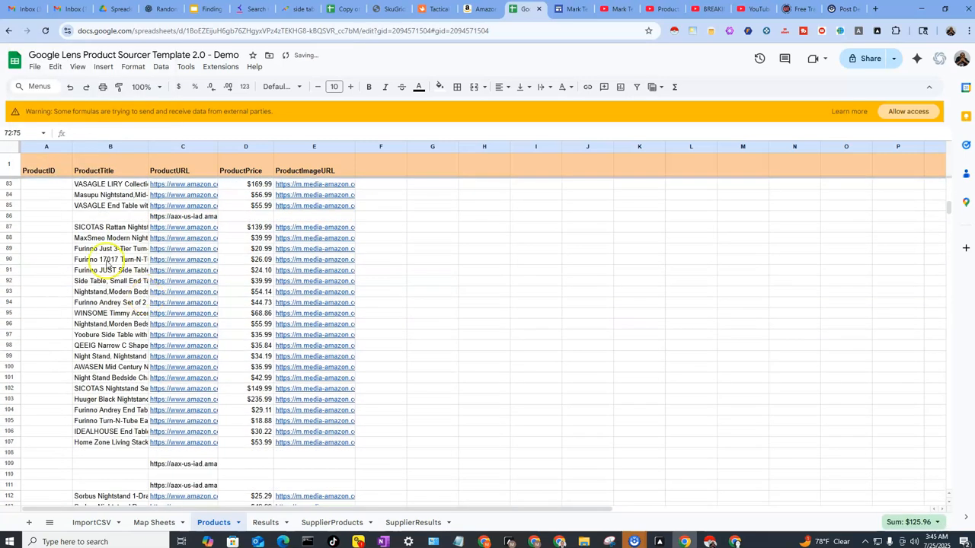
{"action": "left_click", "coordinate": [10, 216]}
{"action": "right_click", "coordinate": [11, 215]}
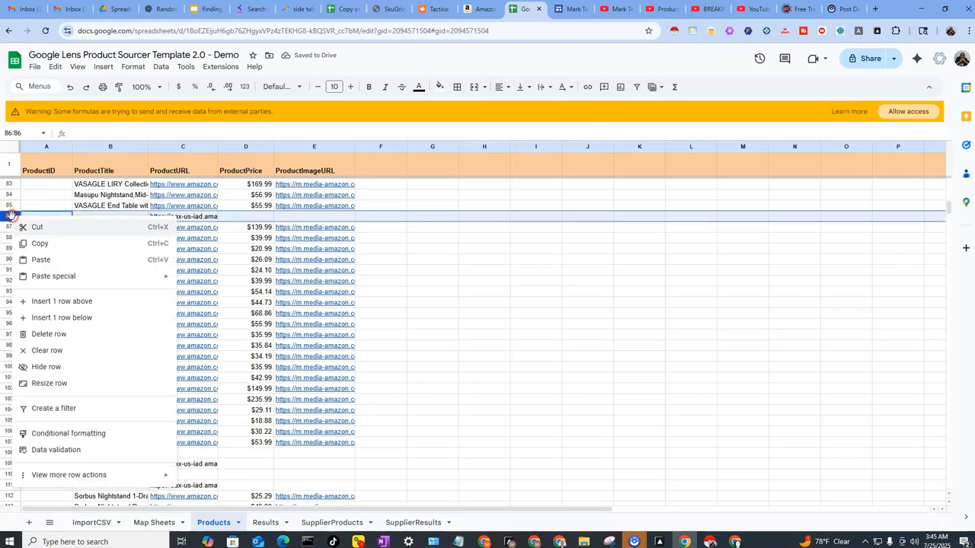
{"action": "left_click", "coordinate": [52, 333]}
- Delete the blank and incomplete rows 107 to 110 between the Home Zone Living and Sorbus Nightstand products
{"action": "left_click_drag", "start_coordinate": [10, 442], "coordinate": [11, 475]}
{"action": "right_click", "coordinate": [11, 450]}
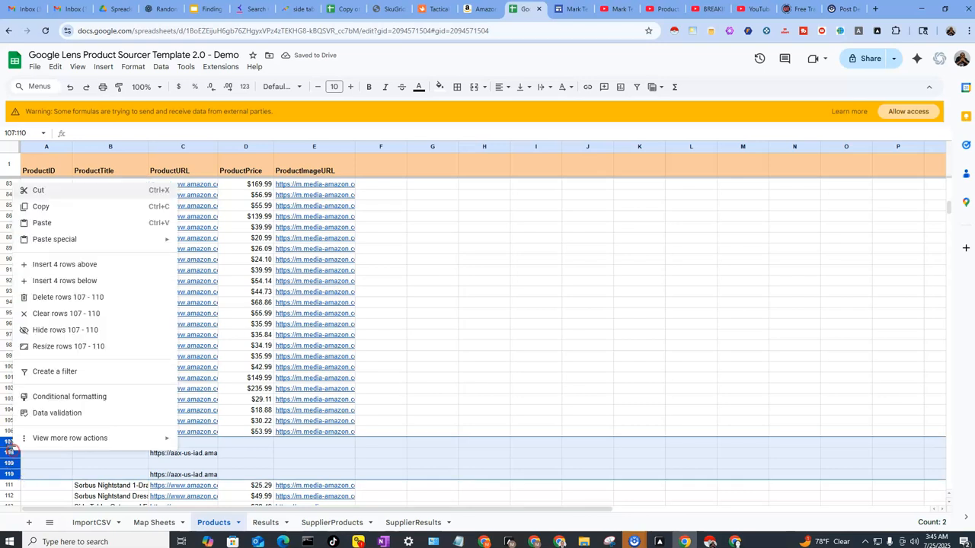
{"action": "left_click", "coordinate": [55, 297]}
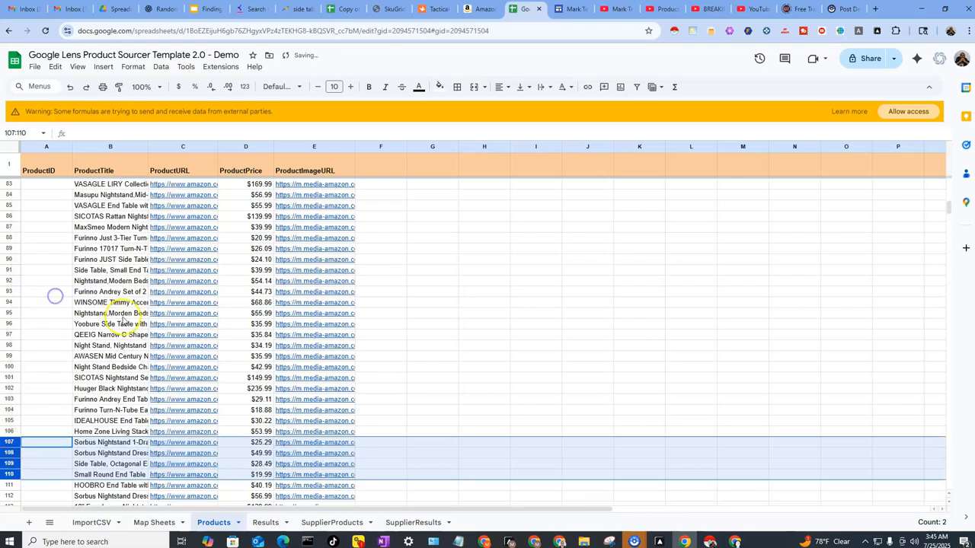
- Delete row 121, the untitled entry directly above the Lechay Small Side Table, from the Products sheet
{"action": "scroll", "coordinate": [55, 297], "scroll_direction": "down", "scroll_amount": 5}
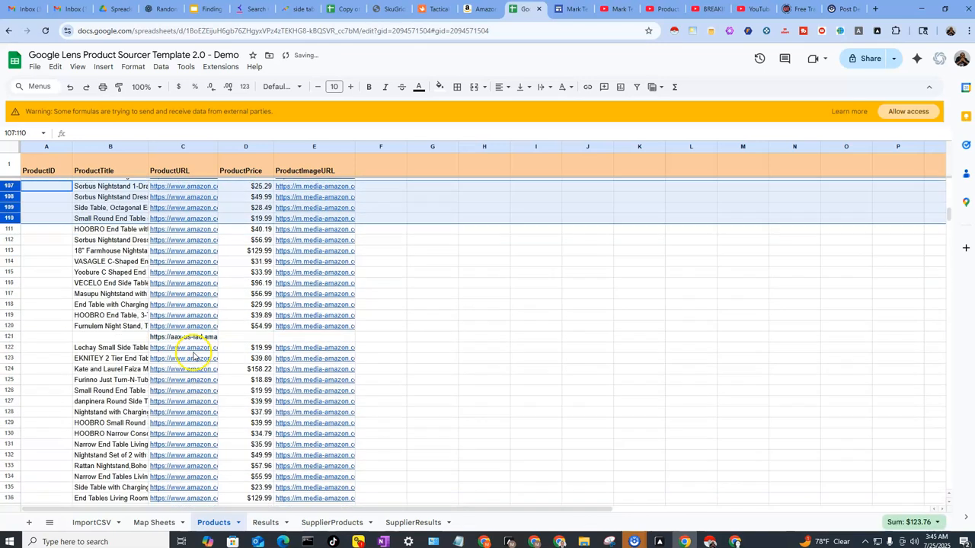
{"action": "left_click", "coordinate": [11, 338]}
{"action": "right_click", "coordinate": [10, 338]}
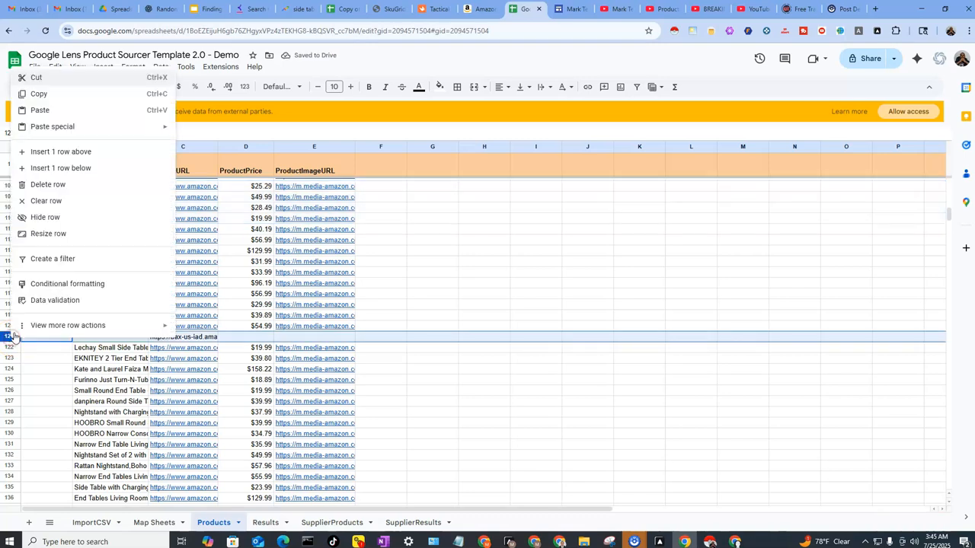
{"action": "left_click", "coordinate": [53, 185]}
- Delete the blank and incomplete rows 142 to 145 from the Products sheet
{"action": "scroll", "coordinate": [153, 266], "scroll_direction": "down", "scroll_amount": 3}
{"action": "scroll", "coordinate": [145, 285], "scroll_direction": "down", "scroll_amount": 3}
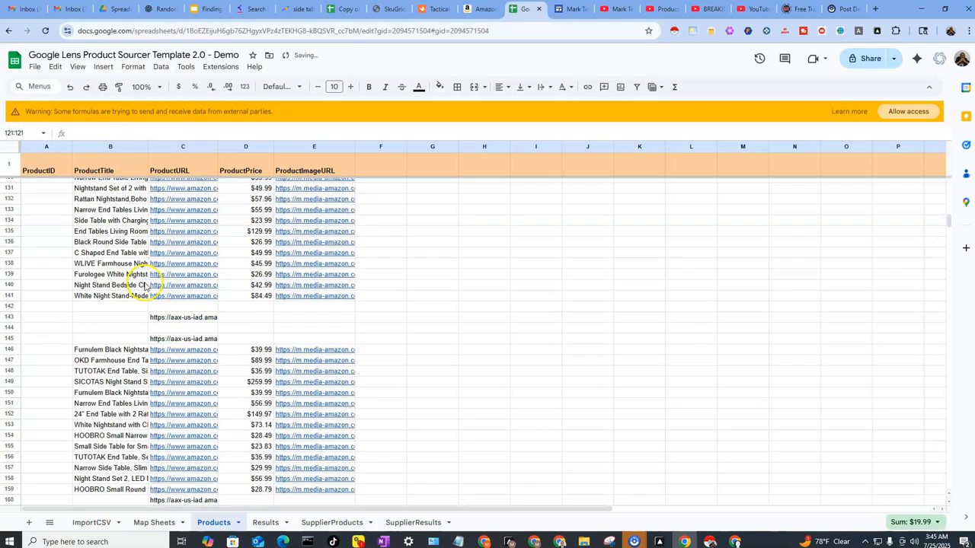
{"action": "left_click_drag", "start_coordinate": [12, 306], "coordinate": [33, 337]}
{"action": "right_click", "coordinate": [13, 311]}
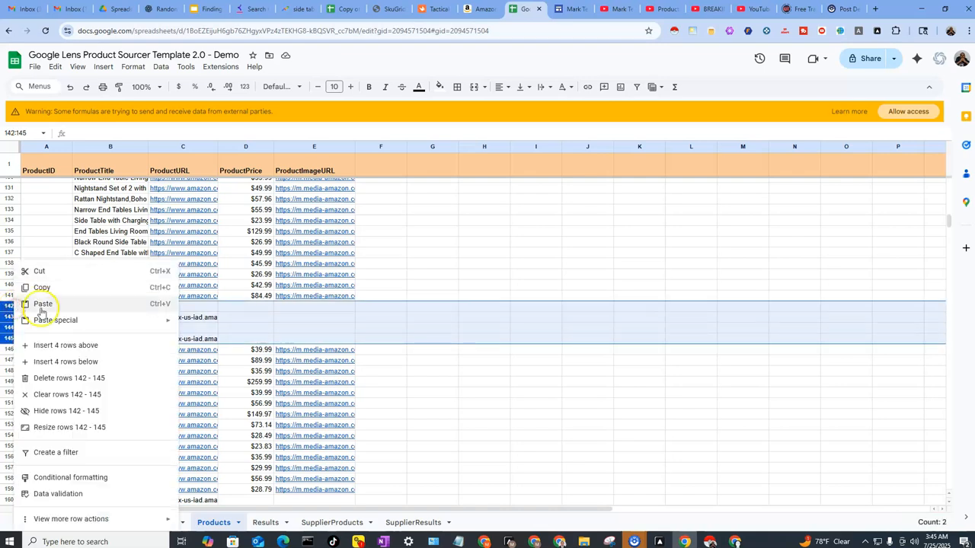
{"action": "left_click", "coordinate": [55, 378]}
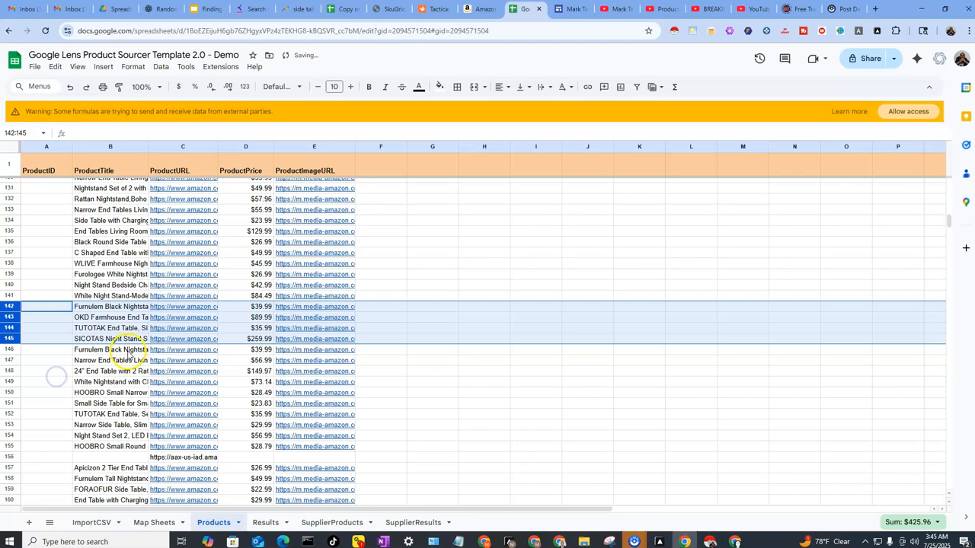
- Delete row 156, the untitled entry directly above the Apicizon 2 Tier End Table, from the Products sheet
{"action": "scroll", "coordinate": [55, 373], "scroll_direction": "down", "scroll_amount": 3}
{"action": "left_click", "coordinate": [15, 302]}
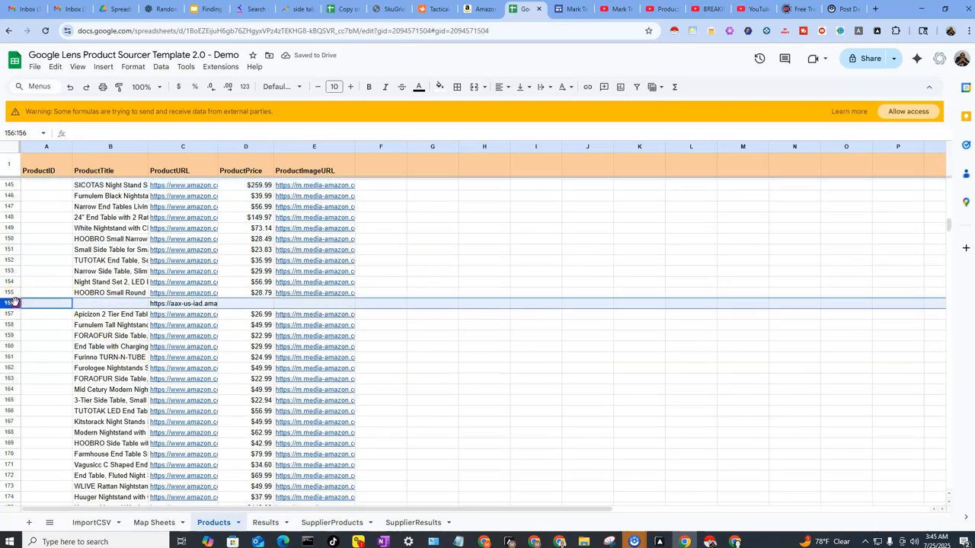
{"action": "right_click", "coordinate": [16, 302]}
{"action": "left_click", "coordinate": [54, 379]}
- Delete the blank and untitled rows 177 to 179 from the Products sheet
{"action": "scroll", "coordinate": [59, 374], "scroll_direction": "down", "scroll_amount": 8}
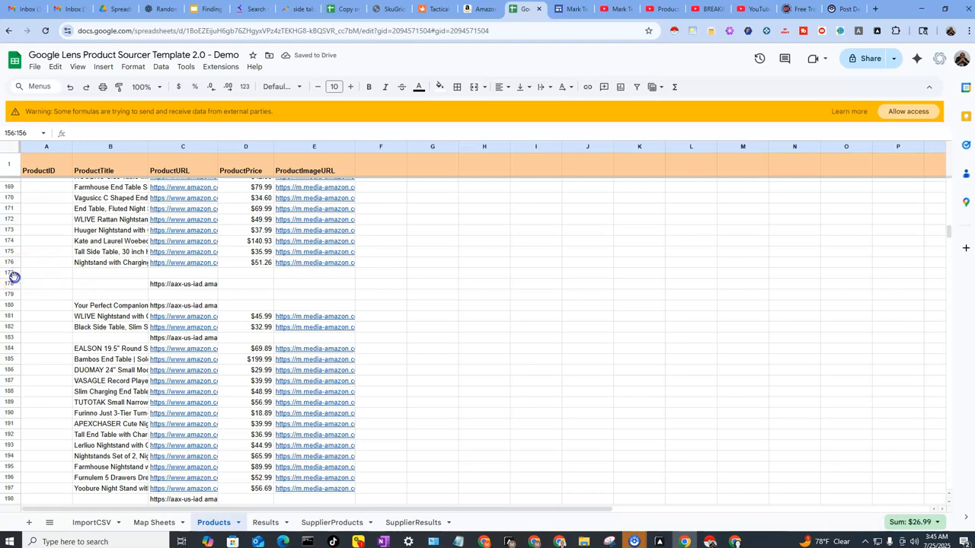
{"action": "left_click_drag", "start_coordinate": [11, 273], "coordinate": [11, 294]}
{"action": "right_click", "coordinate": [11, 293]}
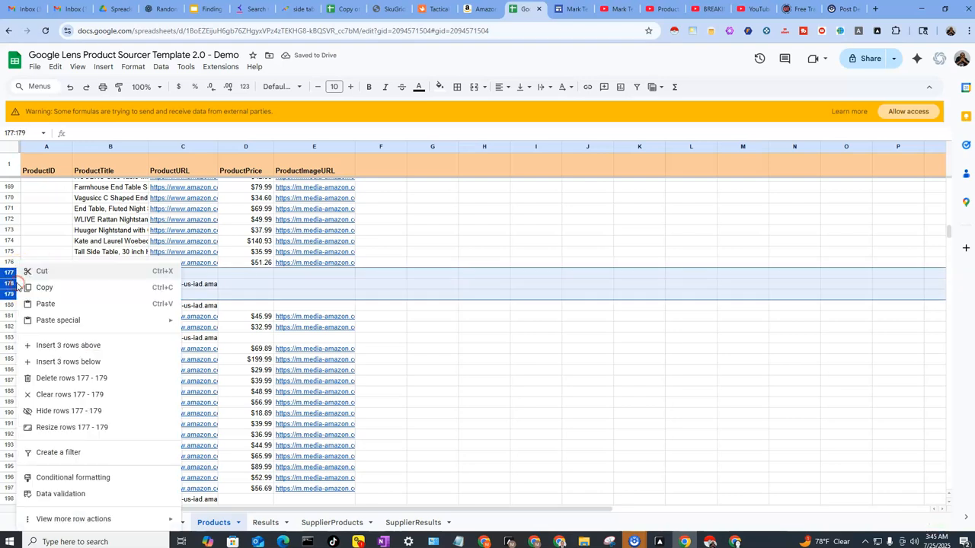
{"action": "left_click", "coordinate": [72, 379]}
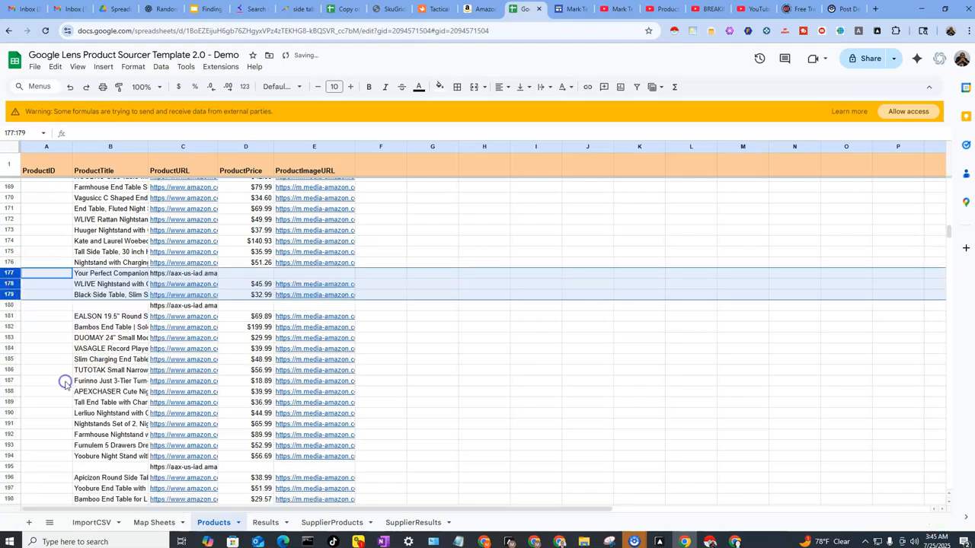
- Delete the untitled row 180 and row 177, the "Your Perfect Companion" entry without price or image
{"action": "left_click", "coordinate": [10, 304]}
{"action": "right_click", "coordinate": [10, 304]}
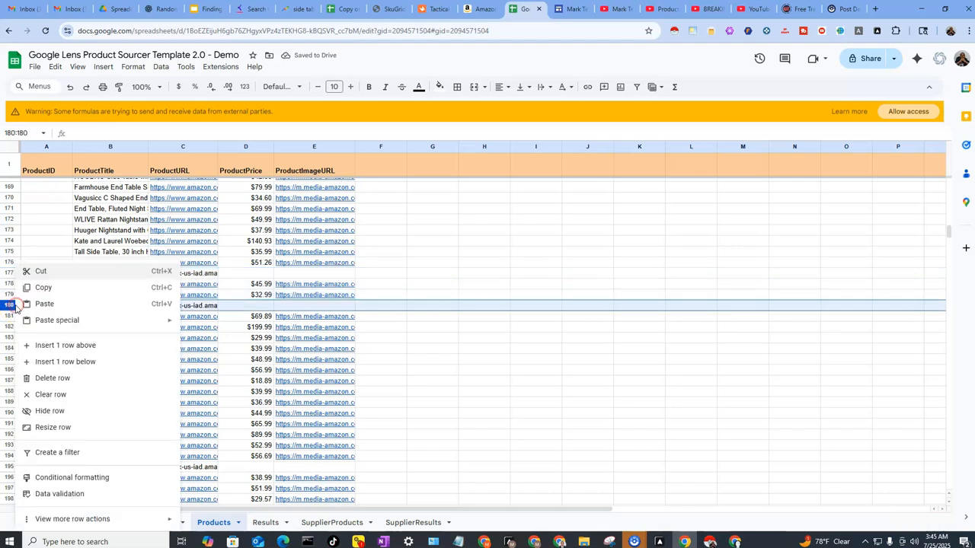
{"action": "left_click", "coordinate": [64, 378]}
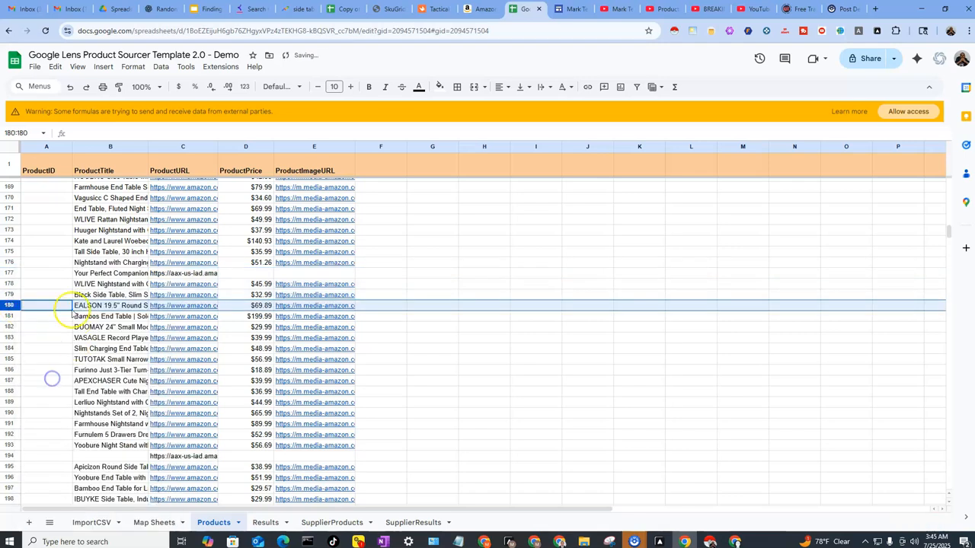
{"action": "left_click", "coordinate": [9, 272]}
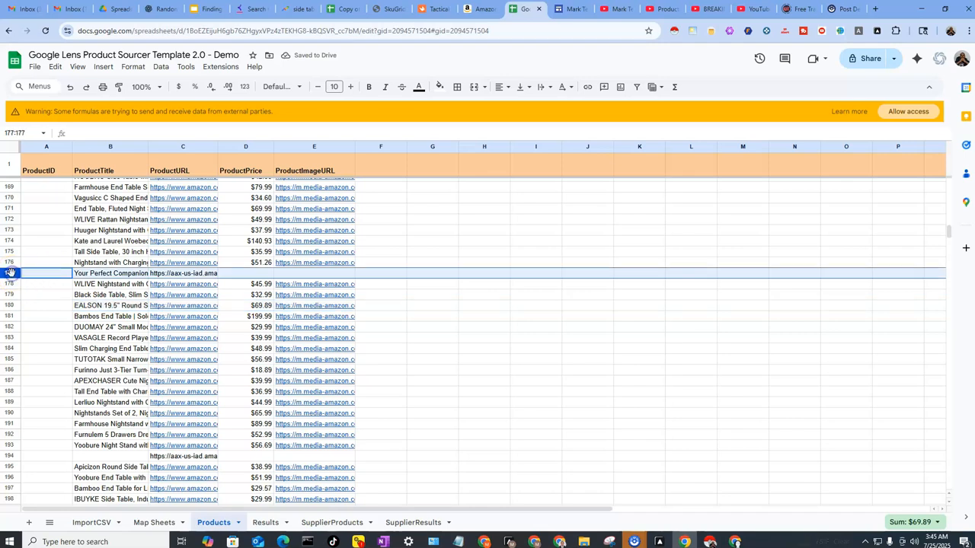
{"action": "right_click", "coordinate": [10, 273]}
{"action": "left_click", "coordinate": [65, 379]}
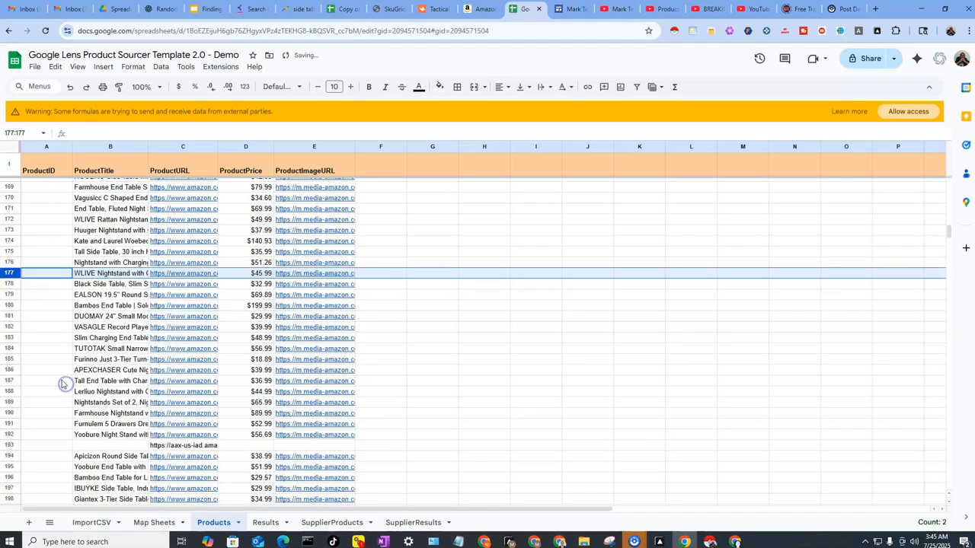
- Delete row 193, the untitled entry directly above the Apicizon Round Side Table, from the Products sheet
{"action": "left_click", "coordinate": [10, 445]}
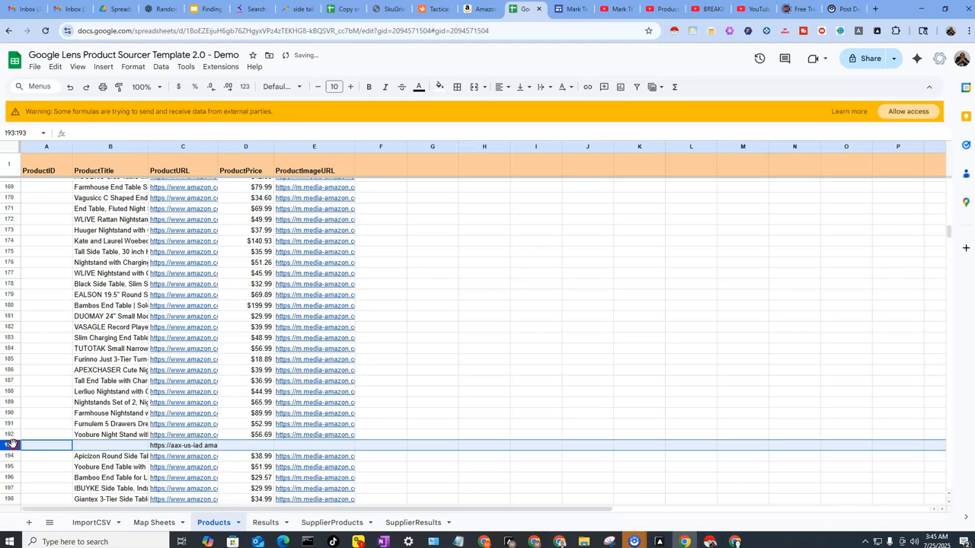
{"action": "right_click", "coordinate": [10, 445]}
{"action": "left_click", "coordinate": [65, 291]}
- Delete the blank and incomplete rows 214 to 217, including the "Your Perfect Companion" entry, from the Products sheet
{"action": "scroll", "coordinate": [176, 352], "scroll_direction": "down", "scroll_amount": 3}
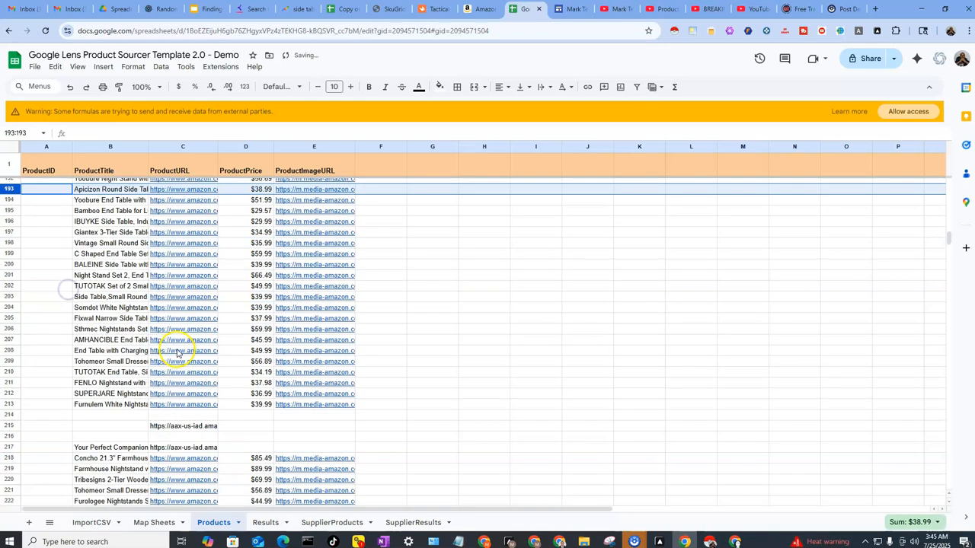
{"action": "scroll", "coordinate": [176, 363], "scroll_direction": "down", "scroll_amount": 3}
{"action": "left_click_drag", "start_coordinate": [10, 313], "coordinate": [24, 344]}
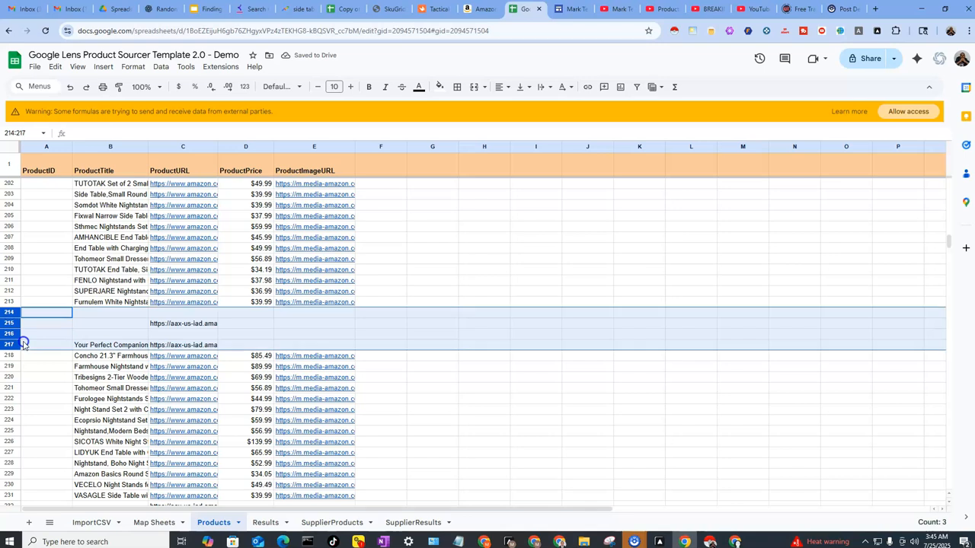
{"action": "right_click", "coordinate": [11, 335]}
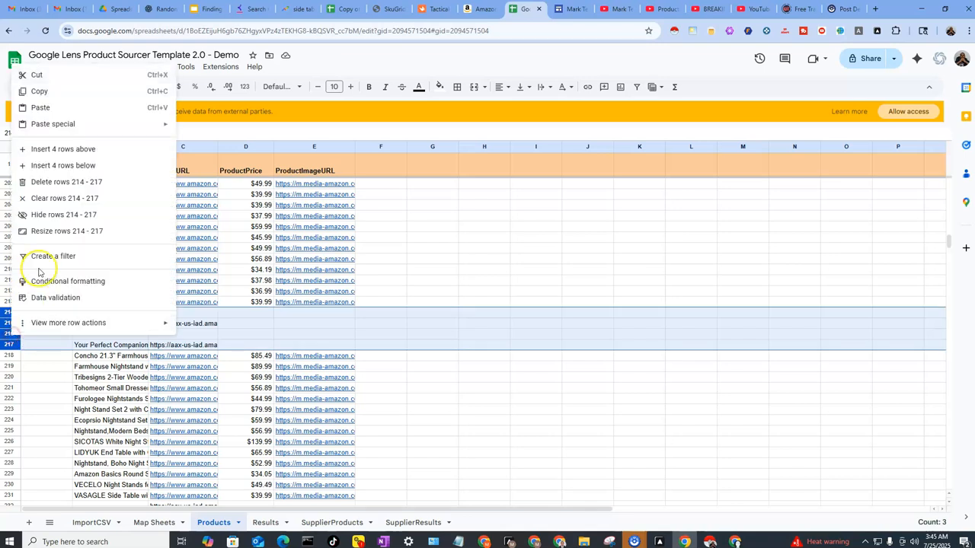
{"action": "left_click", "coordinate": [59, 183]}
- Delete row 228, the untitled entry directly above the X-cosrack Side Table, from the Products sheet
{"action": "scroll", "coordinate": [133, 259], "scroll_direction": "down", "scroll_amount": 5}
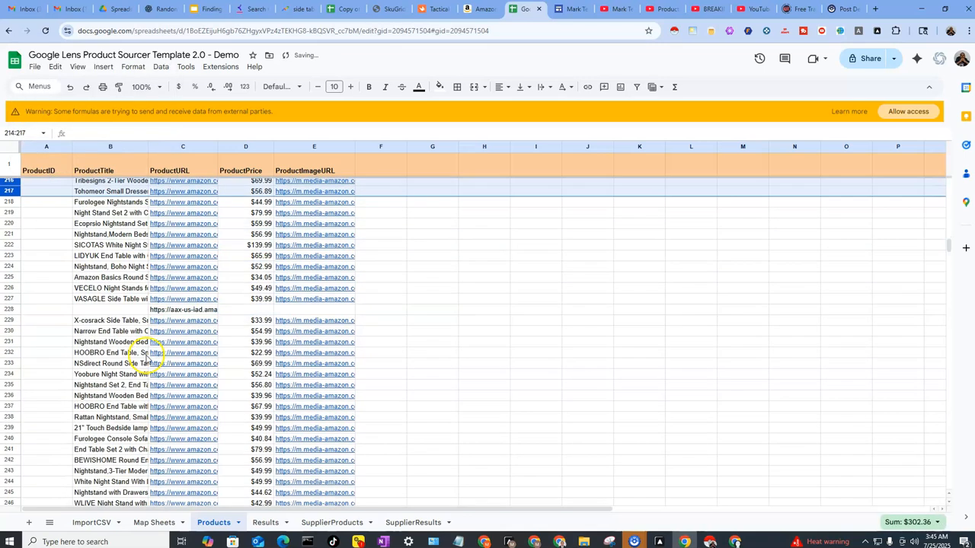
{"action": "left_click", "coordinate": [7, 309]}
{"action": "right_click", "coordinate": [7, 310]}
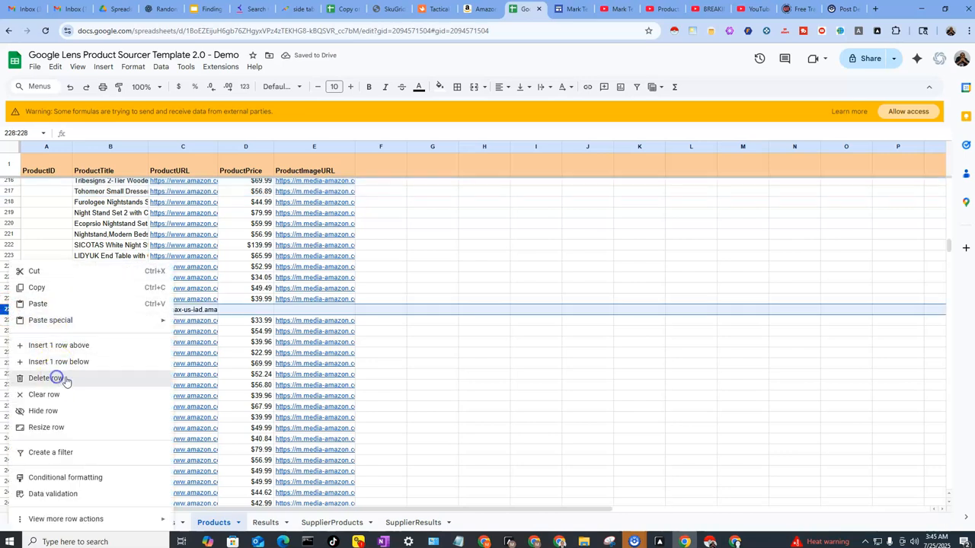
{"action": "left_click", "coordinate": [57, 378]}
- Delete rows 248 to 251, which have no product titles, from the Products sheet
{"action": "scroll", "coordinate": [200, 383], "scroll_direction": "down", "scroll_amount": 6}
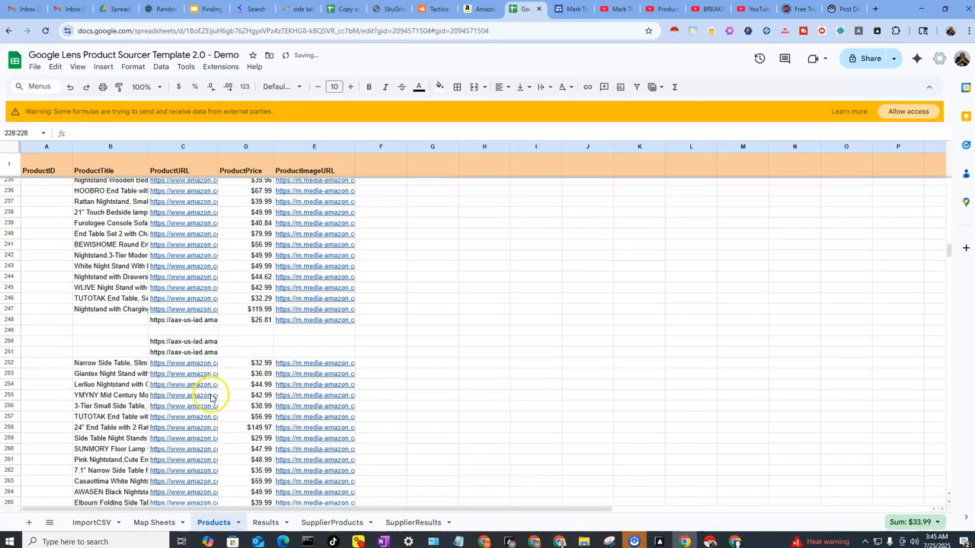
{"action": "left_click", "coordinate": [9, 320]}
{"action": "left_click_drag", "start_coordinate": [14, 330], "coordinate": [16, 351]}
{"action": "right_click", "coordinate": [17, 352]}
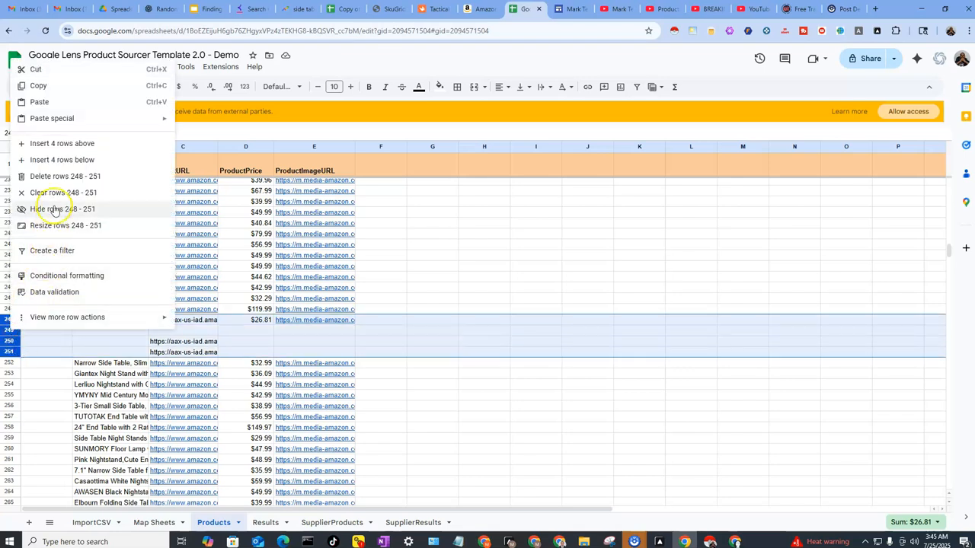
{"action": "left_click", "coordinate": [35, 176]}
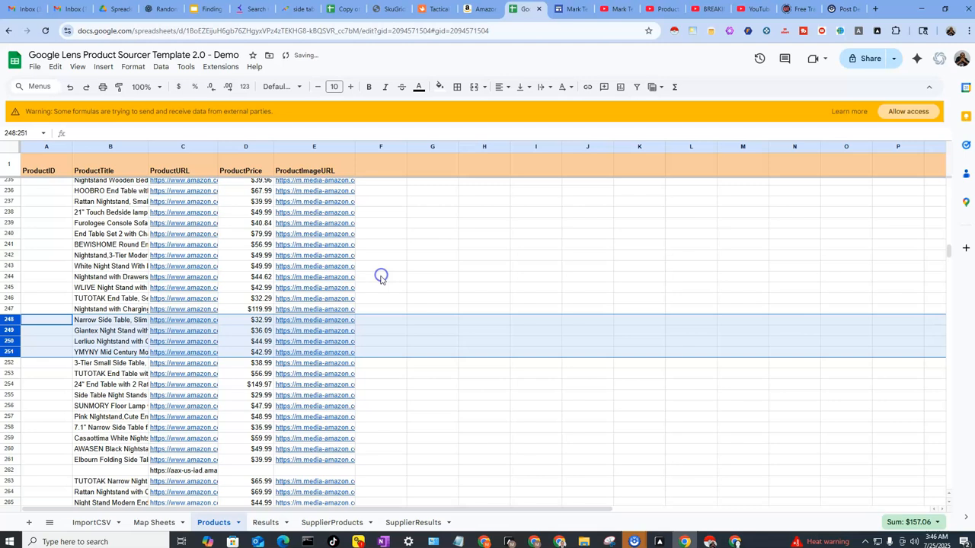
{"action": "left_click", "coordinate": [381, 279]}
- Return to the first product and enter the ProductID values 1, 2 and 3 in cells A2 to A4
{"action": "key", "text": "ctrl+Home"}
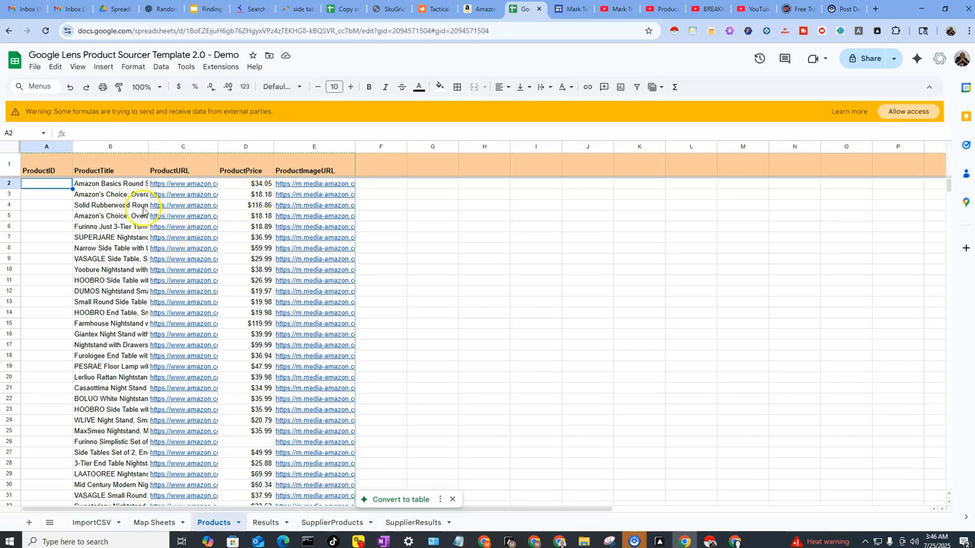
{"action": "type", "text": "1"}
{"action": "key", "text": "Return"}
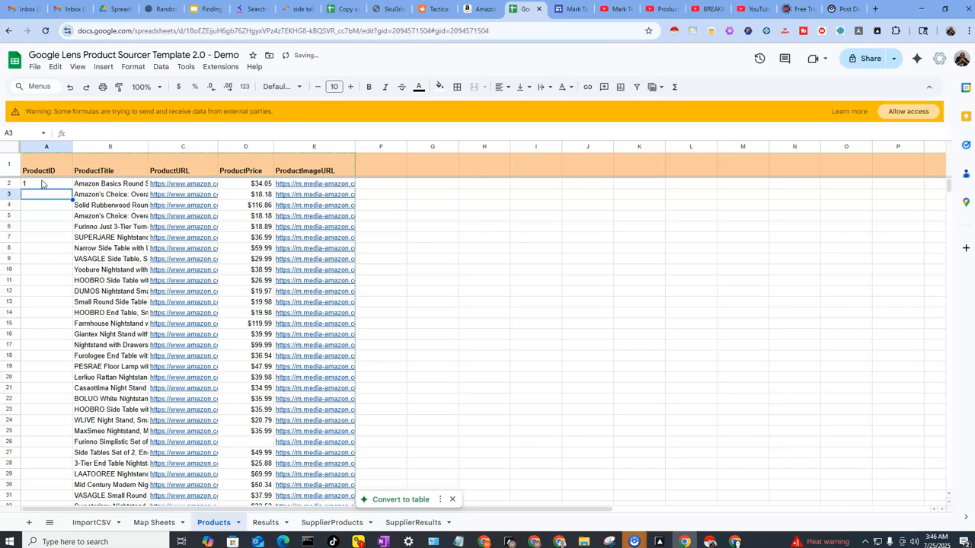
{"action": "type", "text": "2"}
{"action": "key", "text": "Return"}
{"action": "type", "text": "3"}
{"action": "key", "text": "Return"}
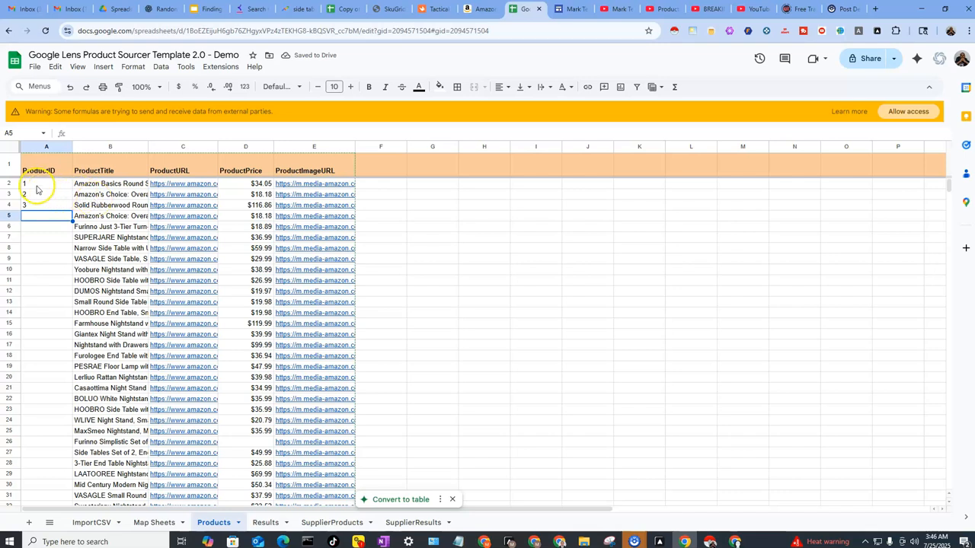
- Extend the ProductID number series from cells A2 to A4 down the column to 260 in row 261, and return to the first product
{"action": "left_click", "coordinate": [37, 185]}
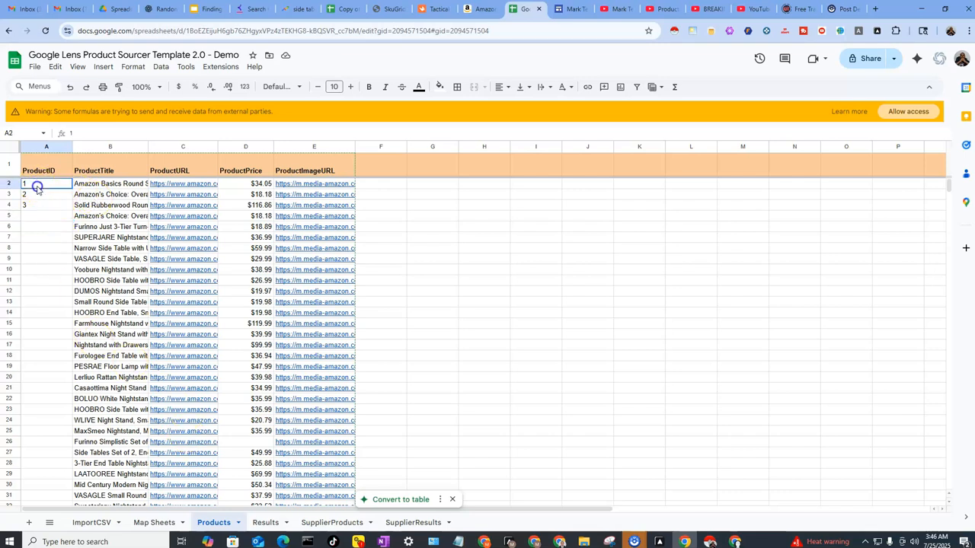
{"action": "left_click_drag", "start_coordinate": [40, 199], "coordinate": [40, 206]}
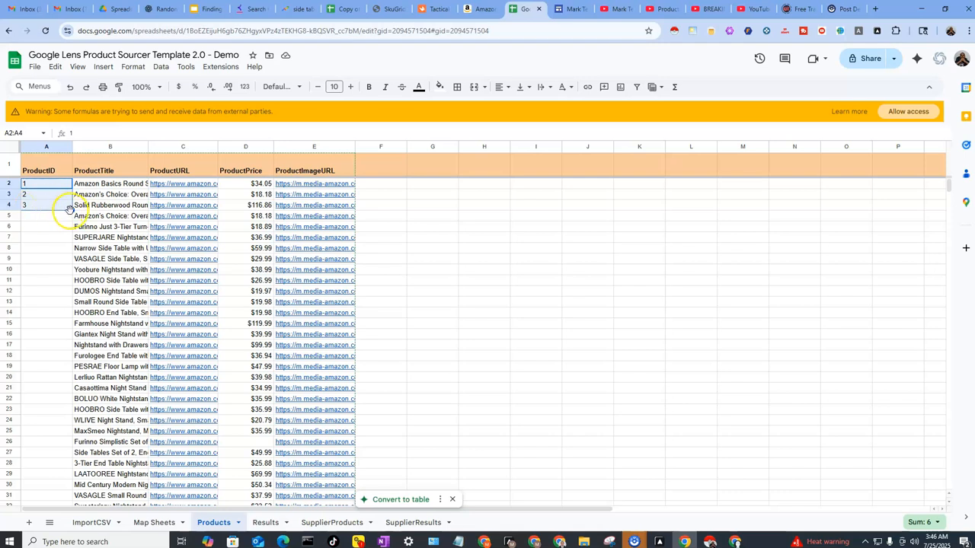
{"action": "left_click_drag", "start_coordinate": [71, 208], "coordinate": [70, 280]}
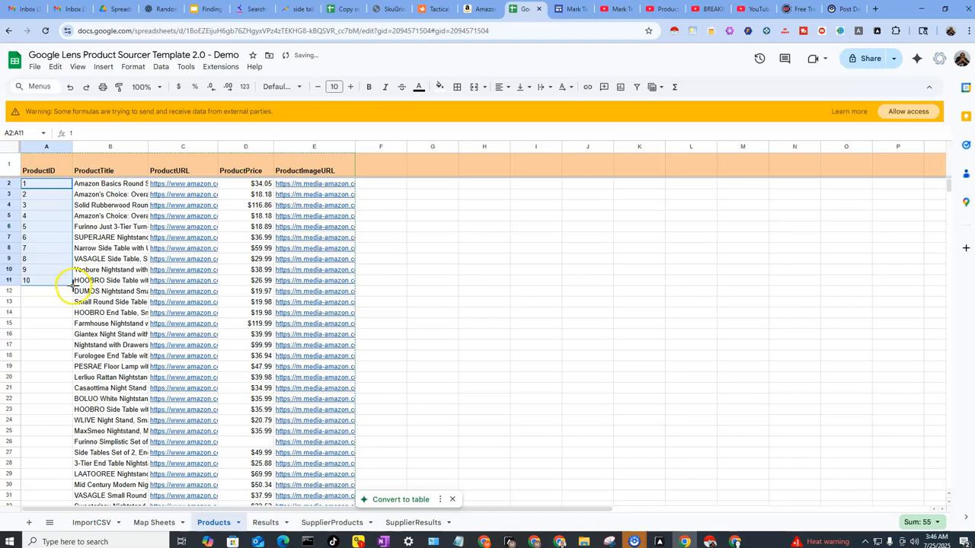
{"action": "double_click", "coordinate": [72, 286]}
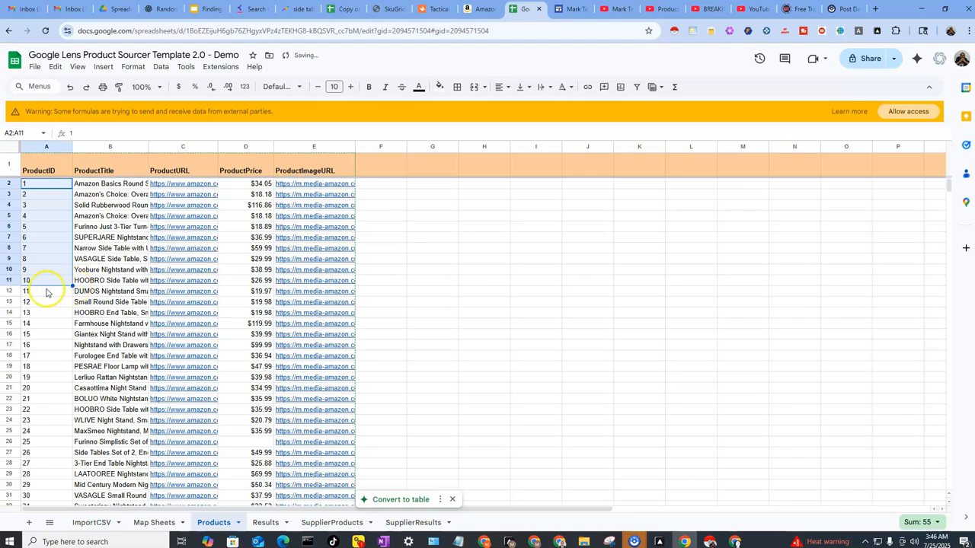
{"action": "left_click", "coordinate": [48, 298]}
{"action": "key", "text": "ctrl+Down"}
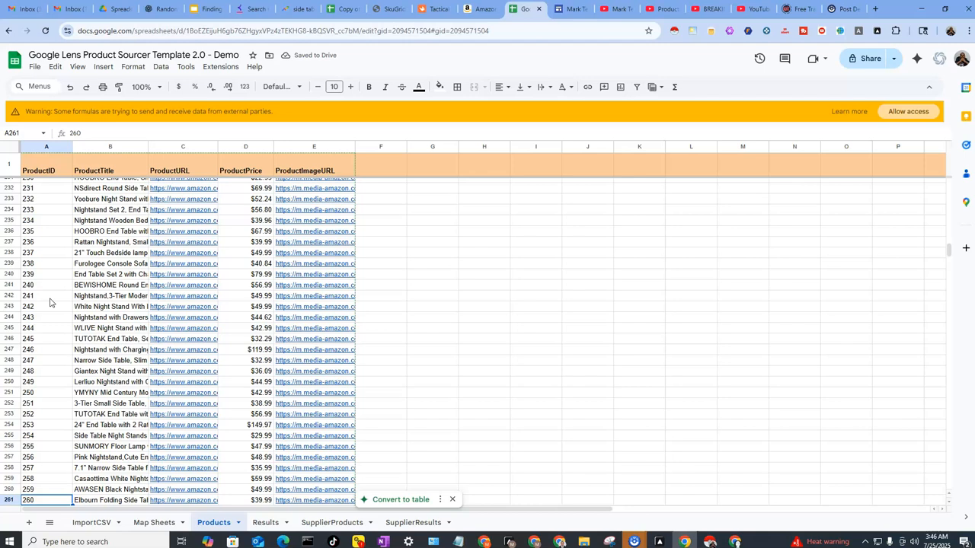
{"action": "scroll", "coordinate": [67, 312], "scroll_direction": "down", "scroll_amount": 3}
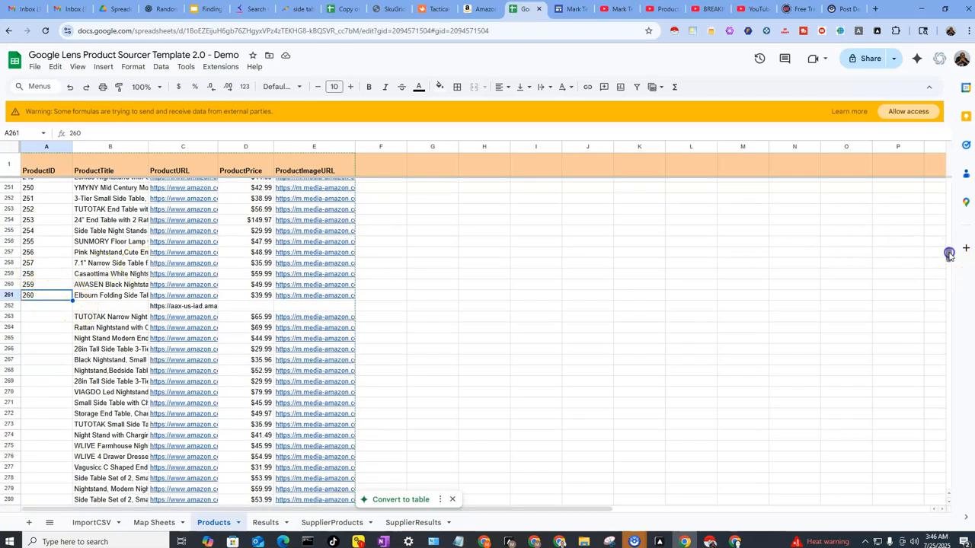
{"action": "left_click_drag", "start_coordinate": [949, 256], "coordinate": [938, 177]}
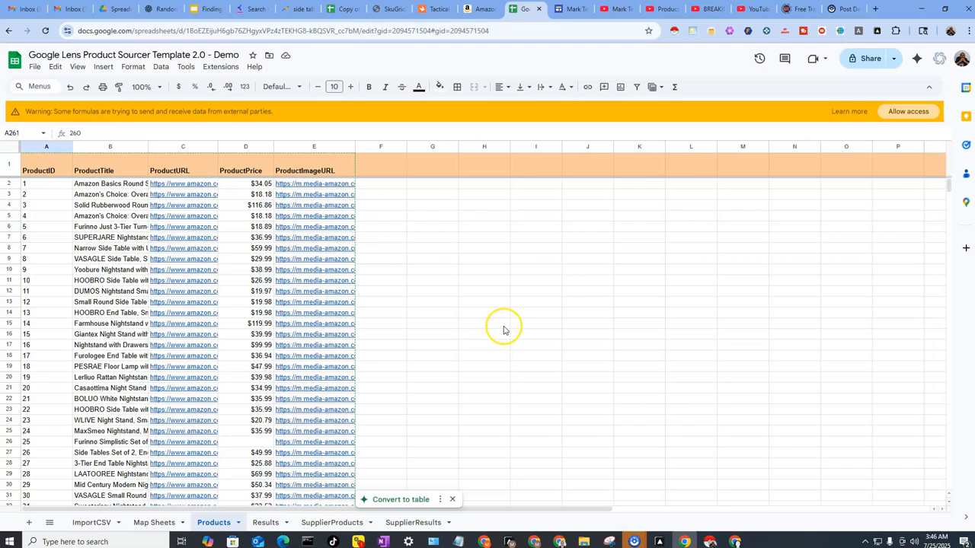
- On the Results sheet, allow the spreadsheet's formulas to fetch data from external URLs
{"action": "left_click", "coordinate": [265, 523]}
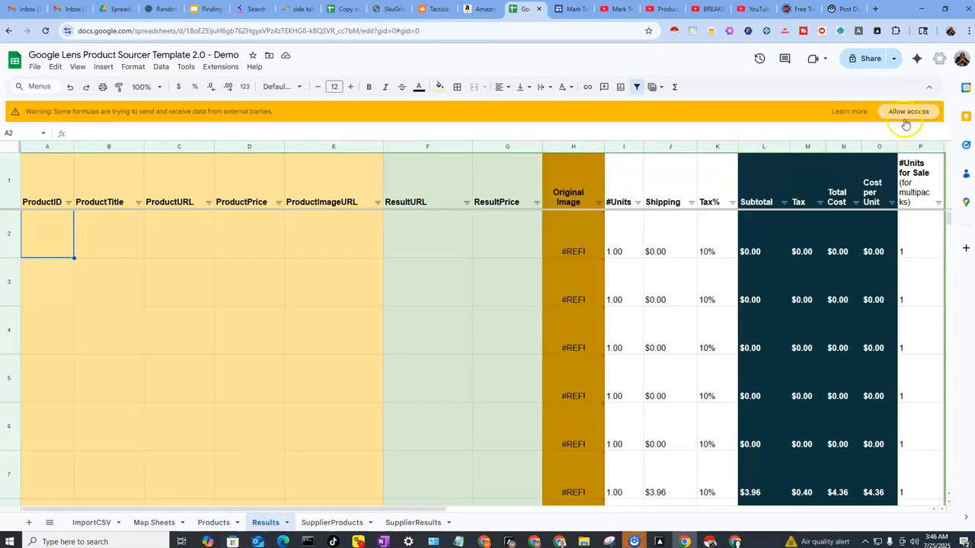
{"action": "mouse_move", "coordinate": [575, 251]}
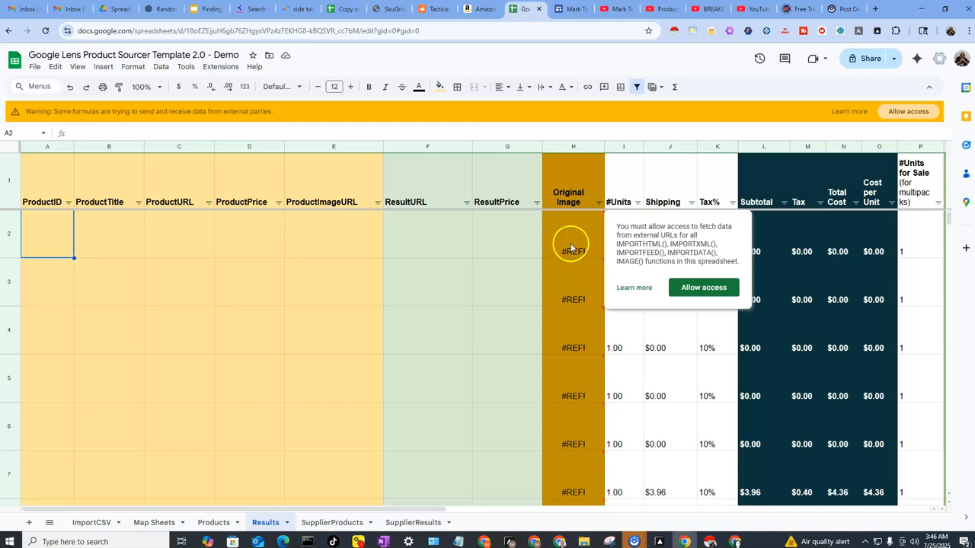
{"action": "left_click", "coordinate": [698, 288]}
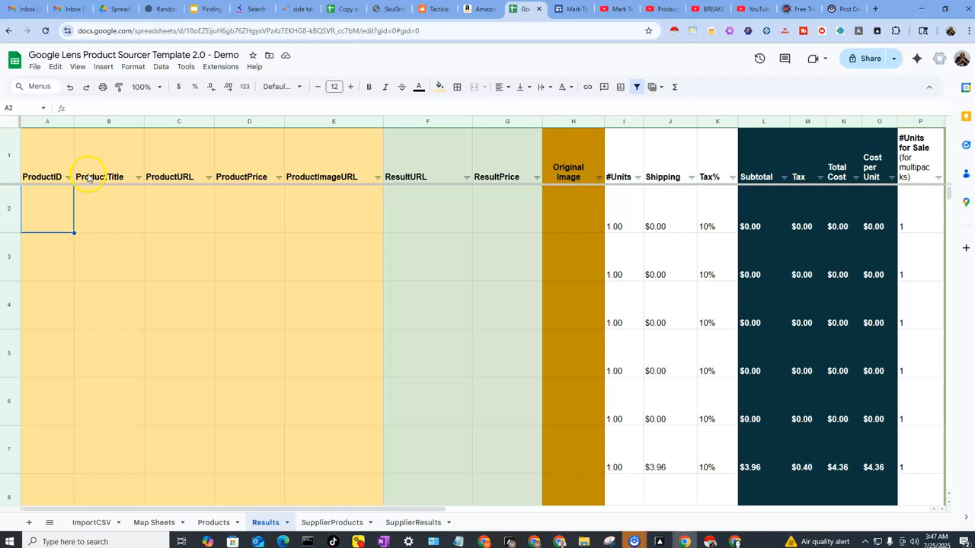
- Look over the Google Lens Product Sourcer workflow in Automa alongside the Products and Results sheets it works with
{"action": "left_click", "coordinate": [659, 542]}
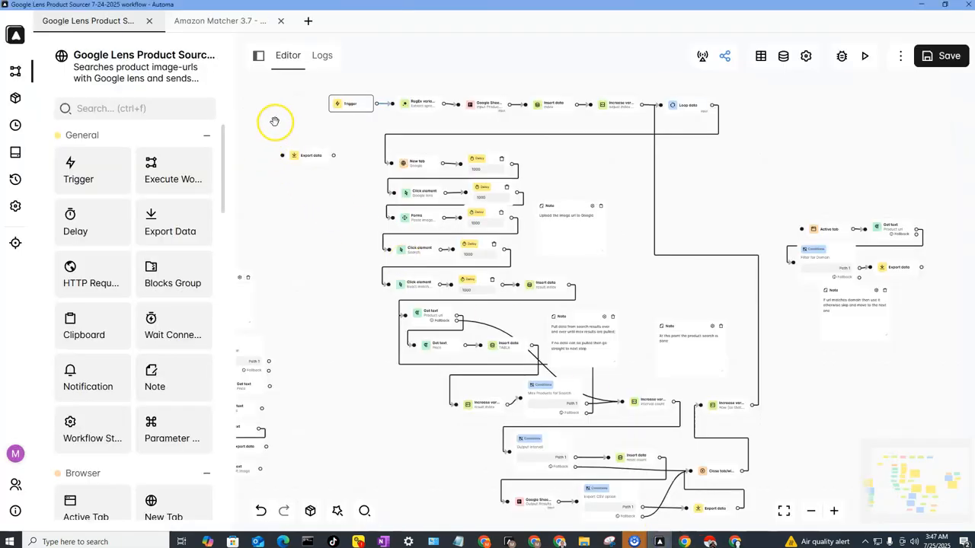
{"action": "left_click", "coordinate": [685, 542]}
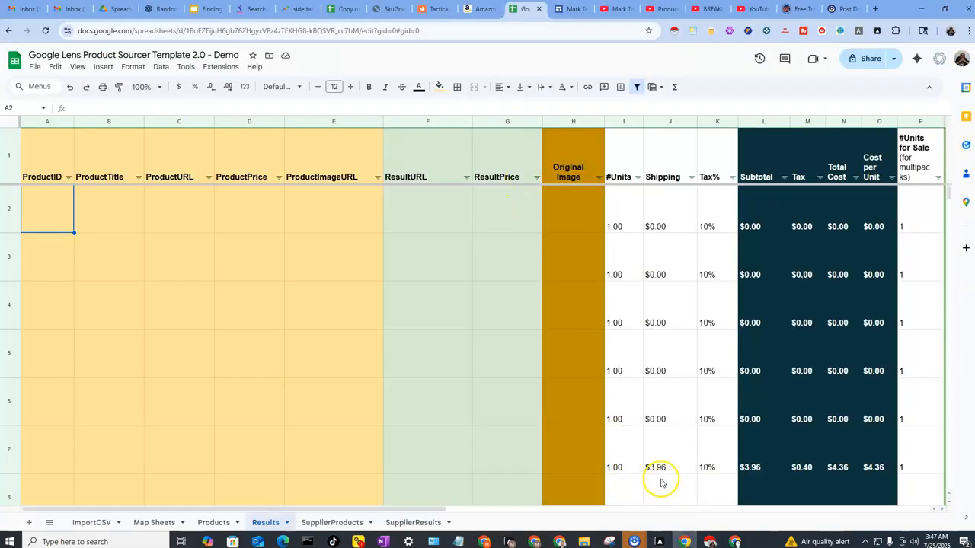
{"action": "left_click", "coordinate": [210, 523]}
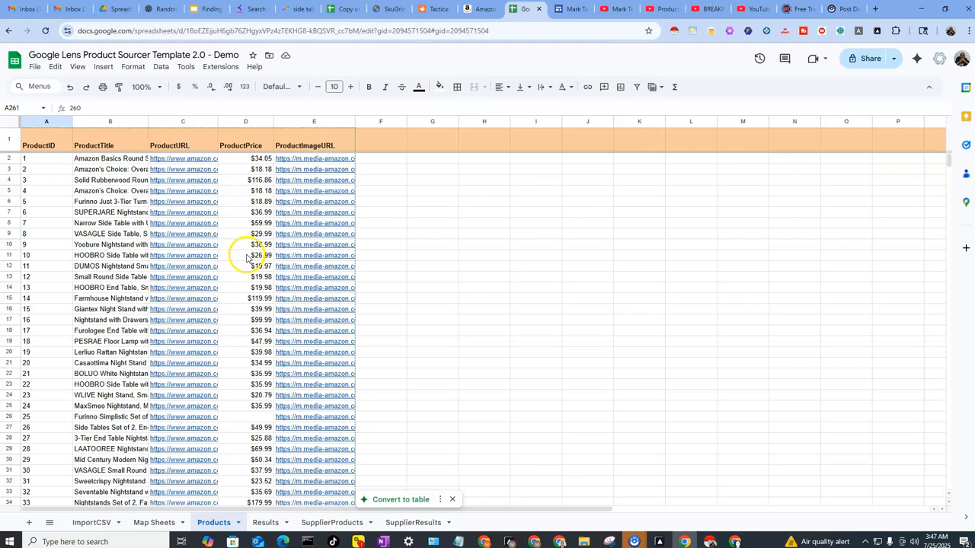
{"action": "left_click", "coordinate": [265, 522]}
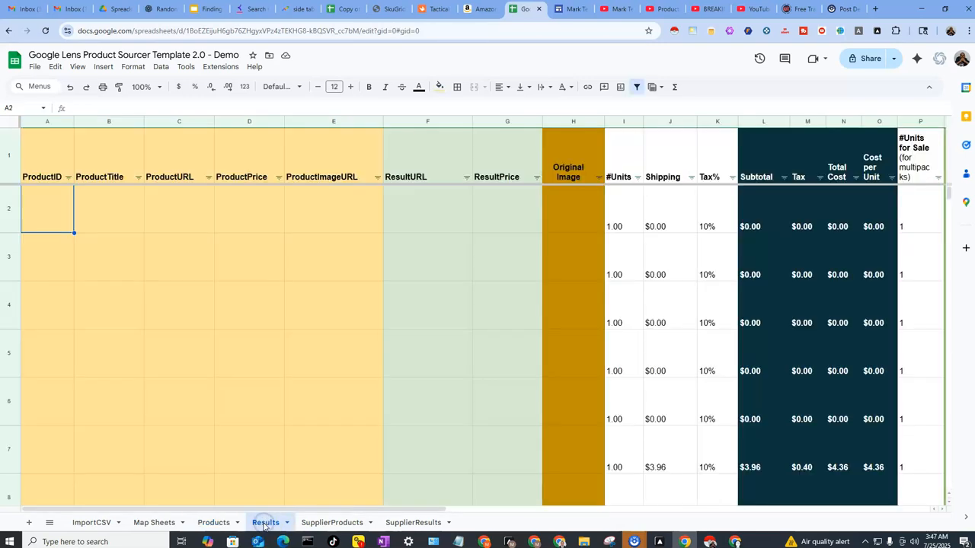
{"action": "left_click", "coordinate": [659, 541]}
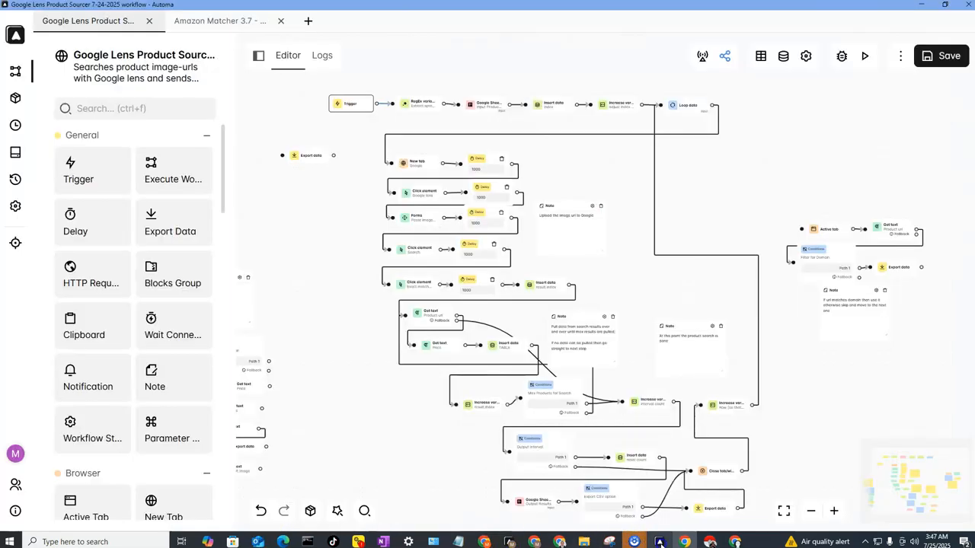
{"action": "left_click", "coordinate": [684, 541]}
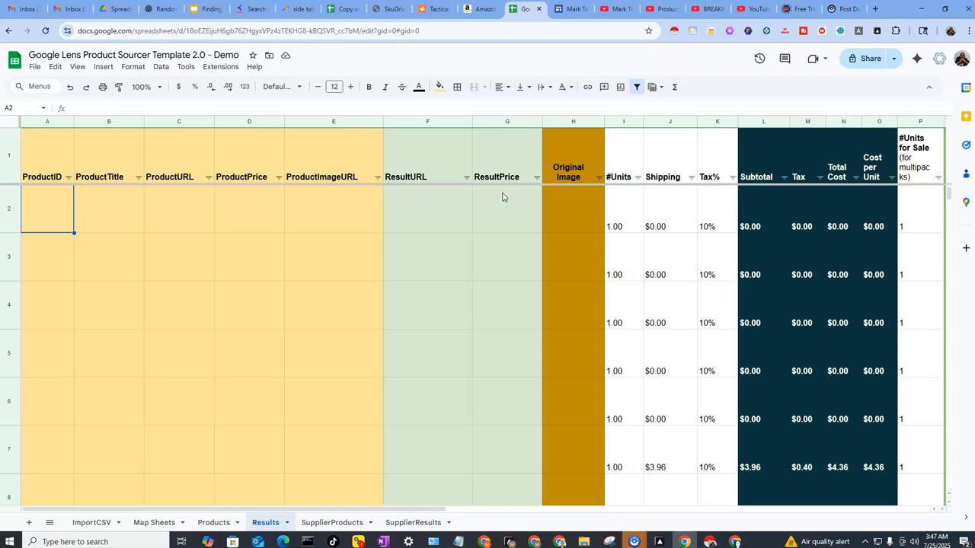
- Share the spreadsheet with anyone with the link as Editor and copy its sharing link
{"action": "left_click", "coordinate": [855, 60]}
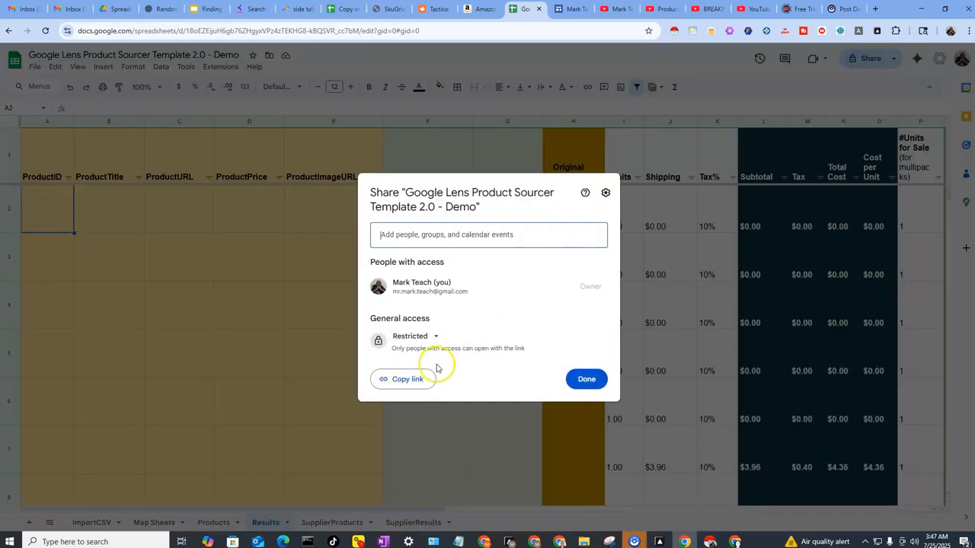
{"action": "left_click", "coordinate": [432, 339]}
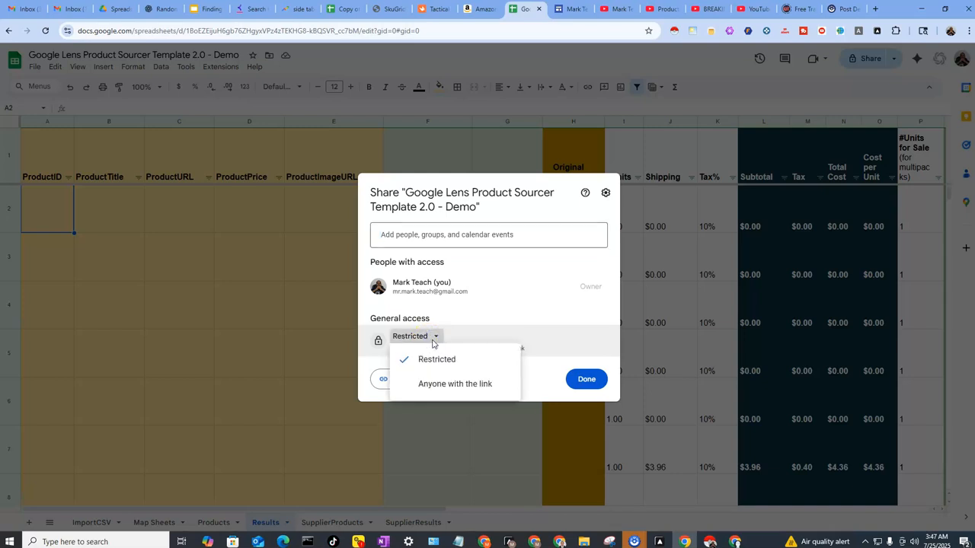
{"action": "left_click", "coordinate": [432, 385]}
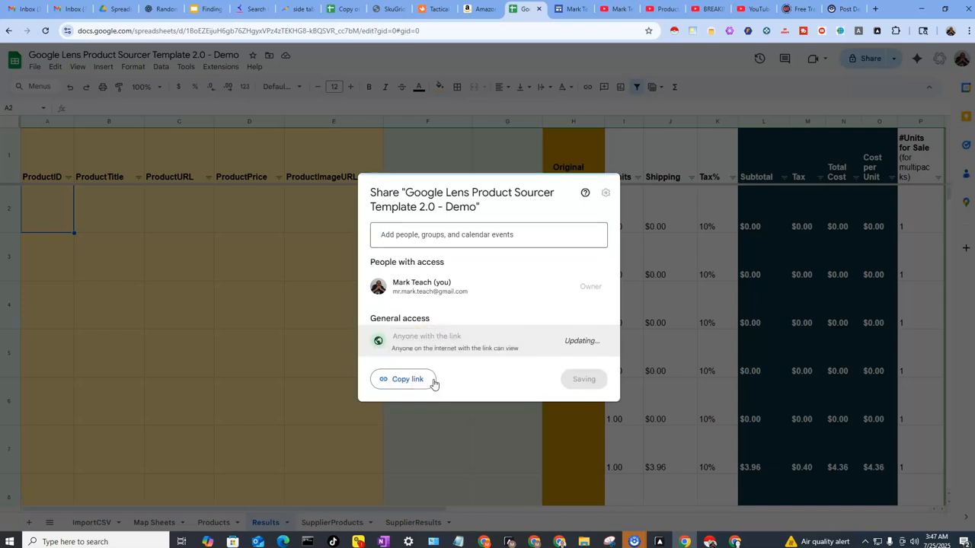
{"action": "left_click", "coordinate": [597, 343]}
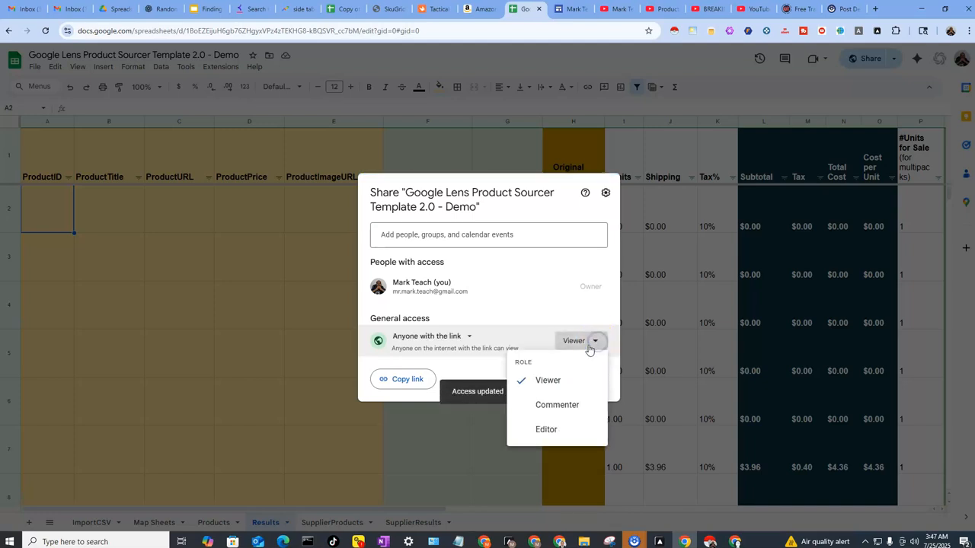
{"action": "left_click", "coordinate": [552, 423]}
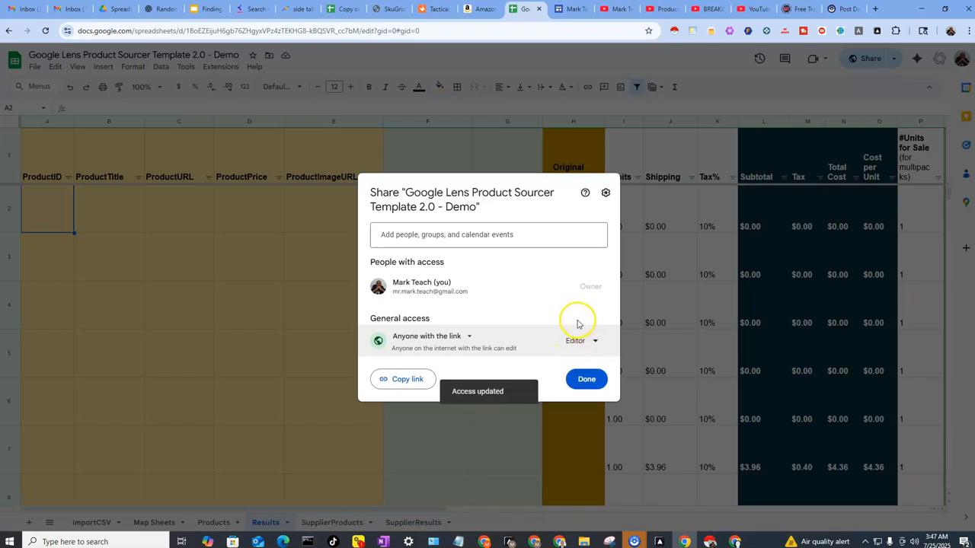
{"action": "left_click", "coordinate": [401, 378]}
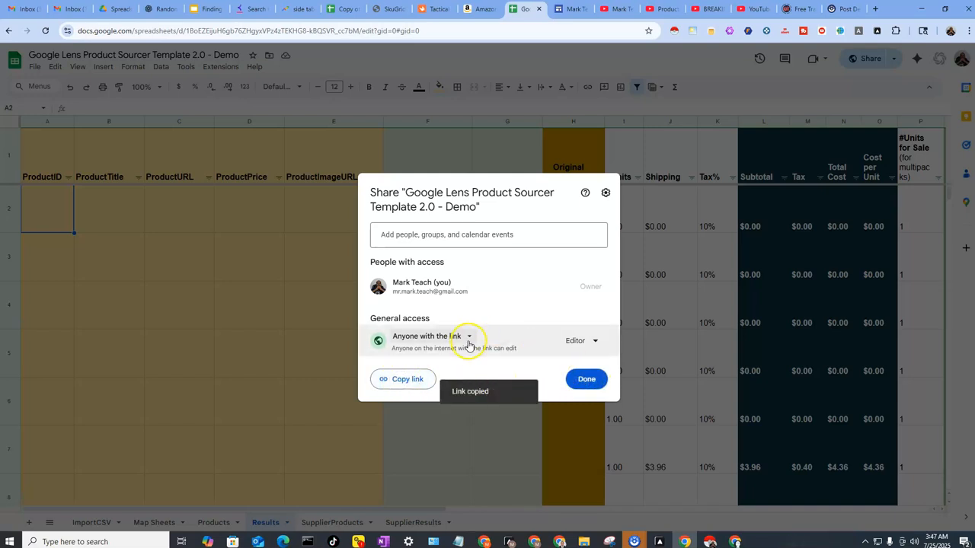
{"action": "left_click", "coordinate": [586, 381]}
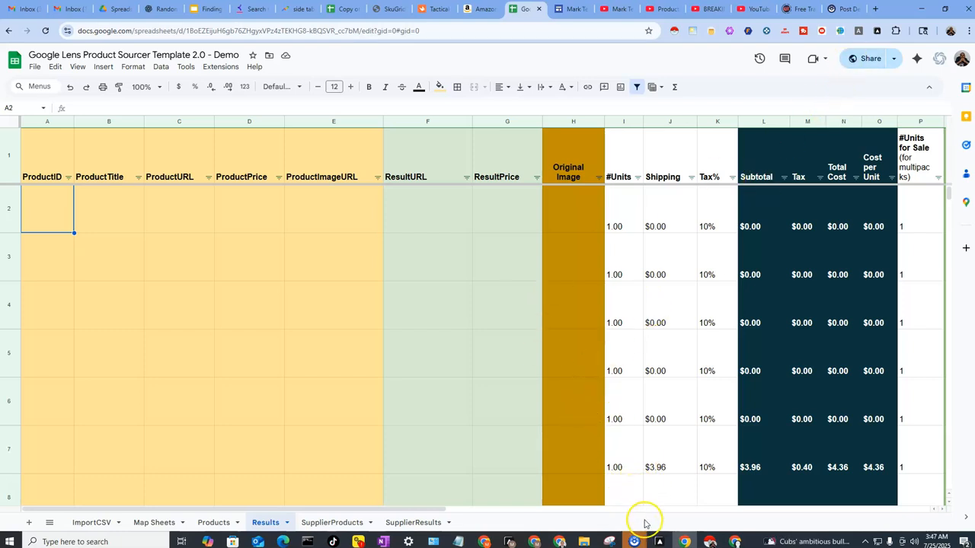
- Switch to Automa, run the Google Lens Product Sourcer workflow and paste the copied spreadsheet link as the SpreadsheetID parameter
{"action": "left_click", "coordinate": [659, 541]}
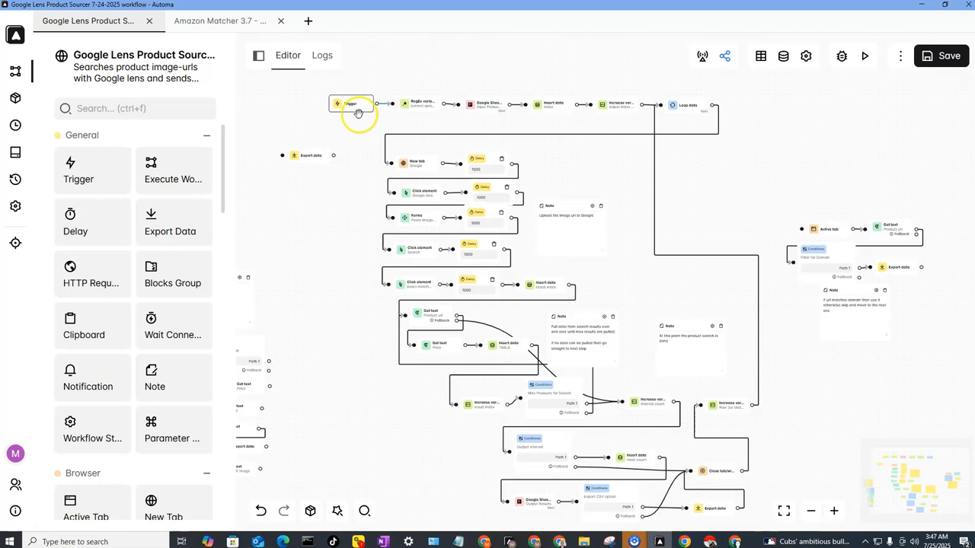
{"action": "left_click", "coordinate": [866, 58]}
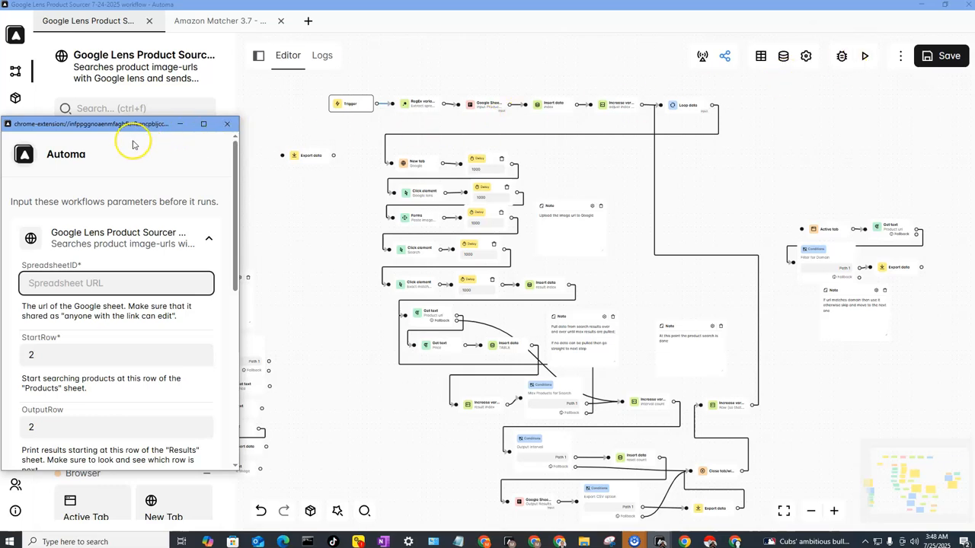
{"action": "left_click_drag", "start_coordinate": [120, 130], "coordinate": [151, 111]}
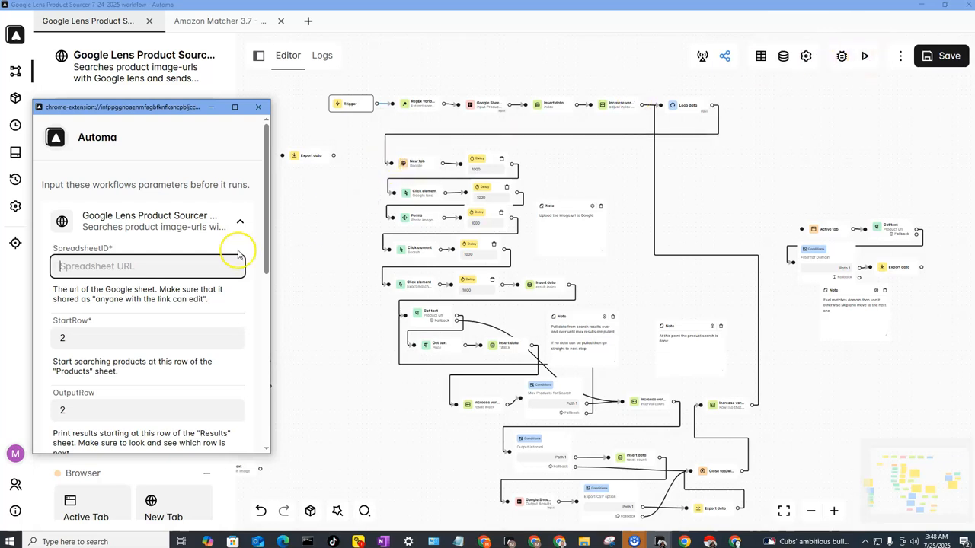
{"action": "left_click_drag", "start_coordinate": [160, 107], "coordinate": [189, 87]}
{"action": "left_click", "coordinate": [125, 245]}
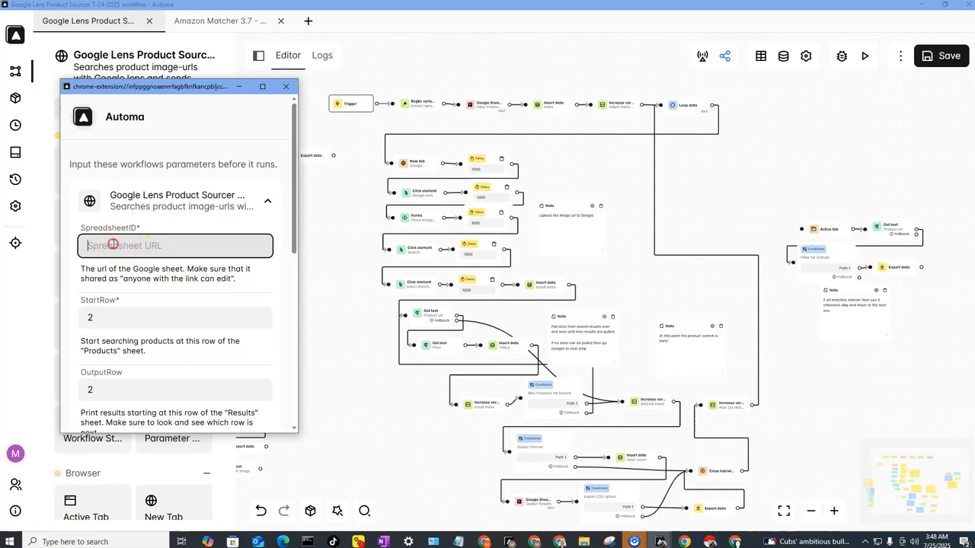
{"action": "right_click", "coordinate": [113, 244]}
{"action": "left_click", "coordinate": [148, 343]}
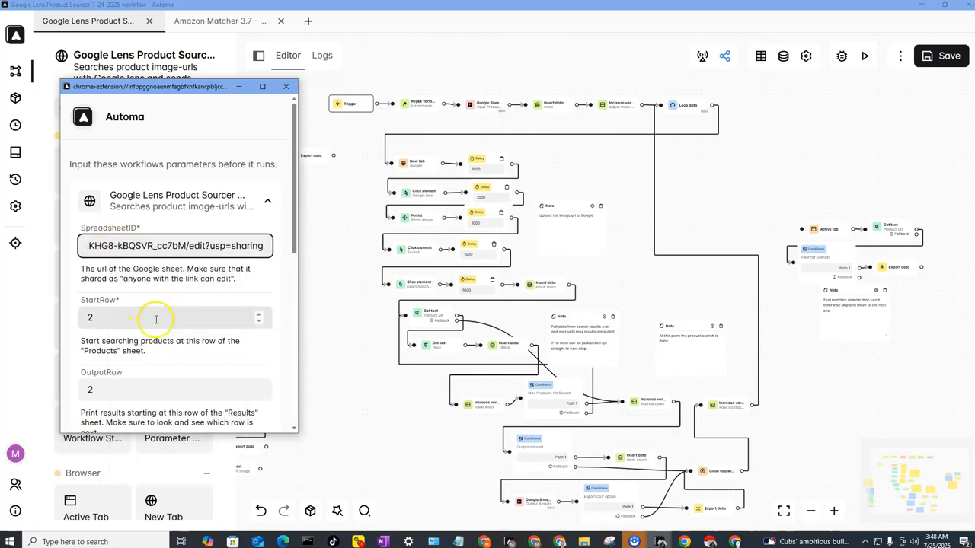
- Review the SpreadsheetID, StartRow and OutputRow parameters and compare the row settings with row 2 of the Products and Results sheets
{"action": "left_click_drag", "start_coordinate": [172, 248], "coordinate": [61, 251]}
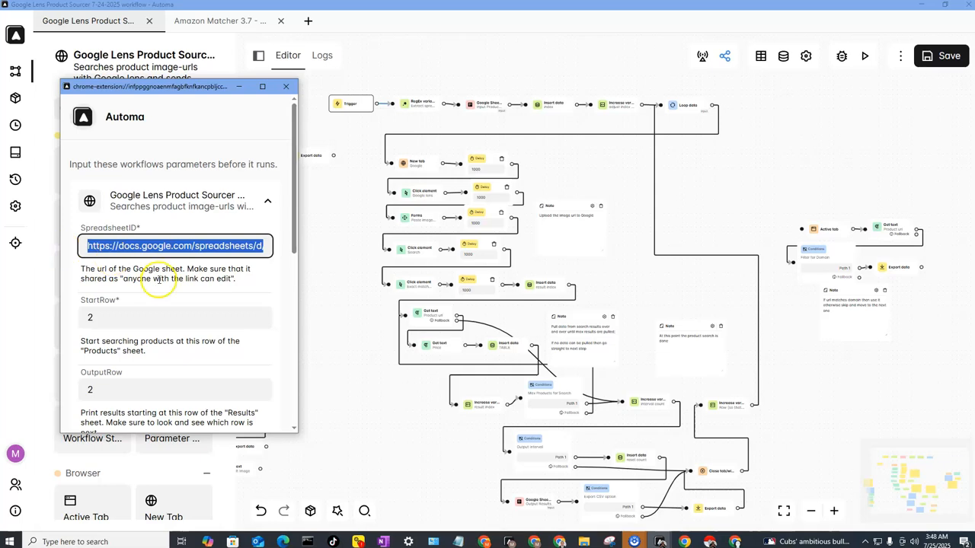
{"action": "left_click", "coordinate": [136, 316]}
{"action": "scroll", "coordinate": [135, 317], "scroll_direction": "down", "scroll_amount": 2}
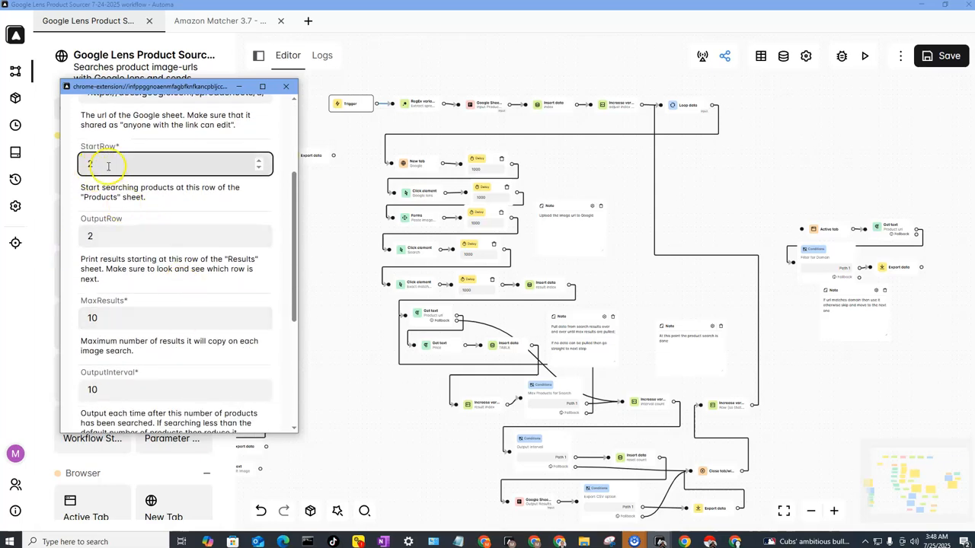
{"action": "left_click", "coordinate": [112, 241]}
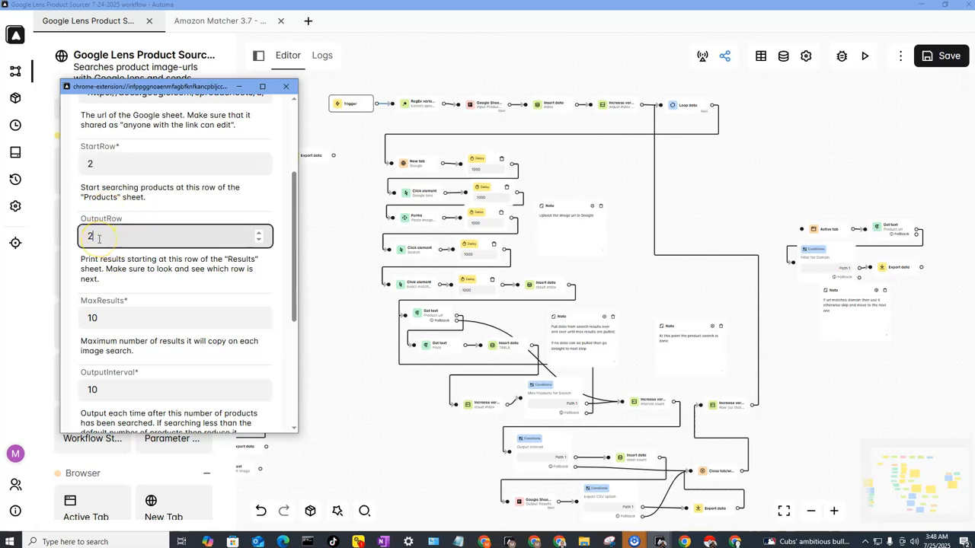
{"action": "left_click", "coordinate": [684, 542]}
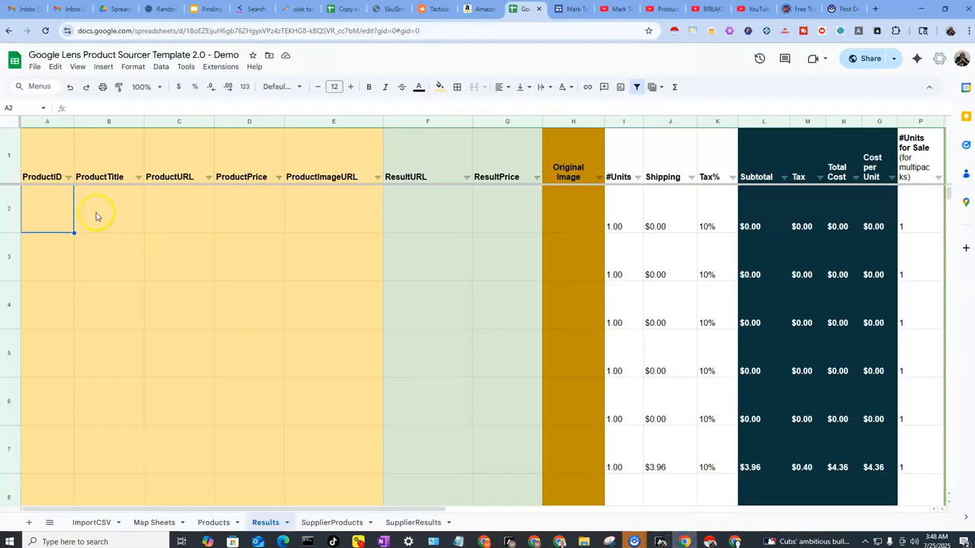
{"action": "left_click", "coordinate": [216, 524]}
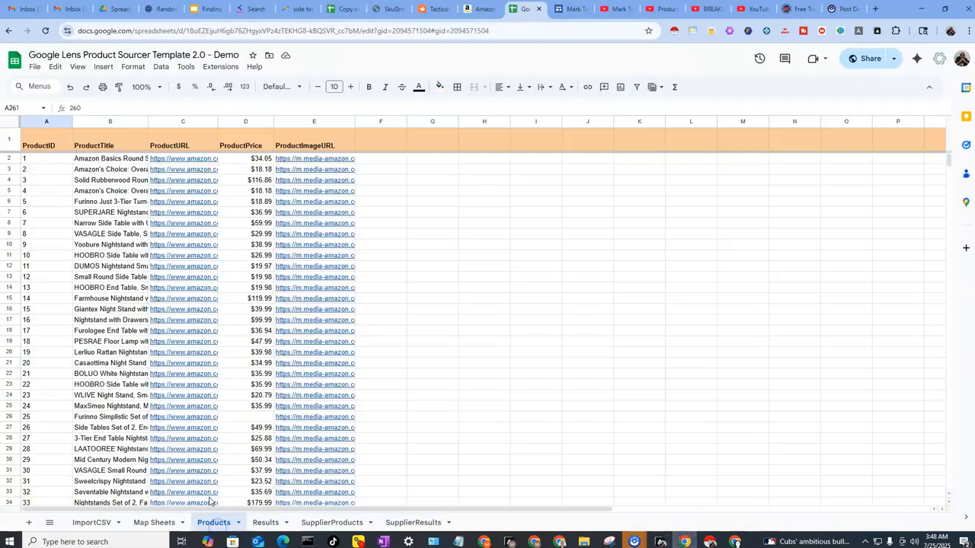
{"action": "left_click", "coordinate": [11, 159]}
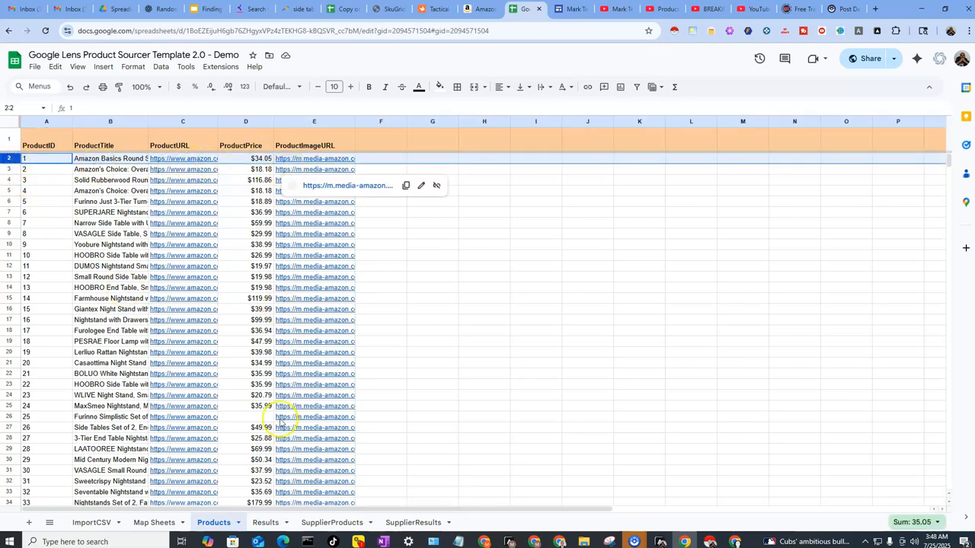
{"action": "left_click", "coordinate": [268, 523]}
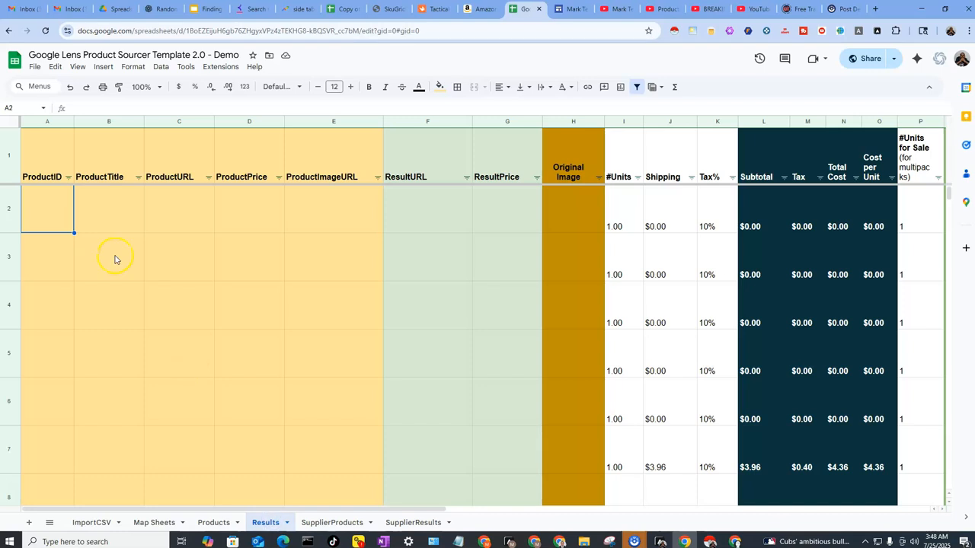
- Return from row 2 of the Results sheet to the Automa parameters window and set MaxResults to 20
{"action": "left_click_drag", "start_coordinate": [37, 211], "coordinate": [503, 211]}
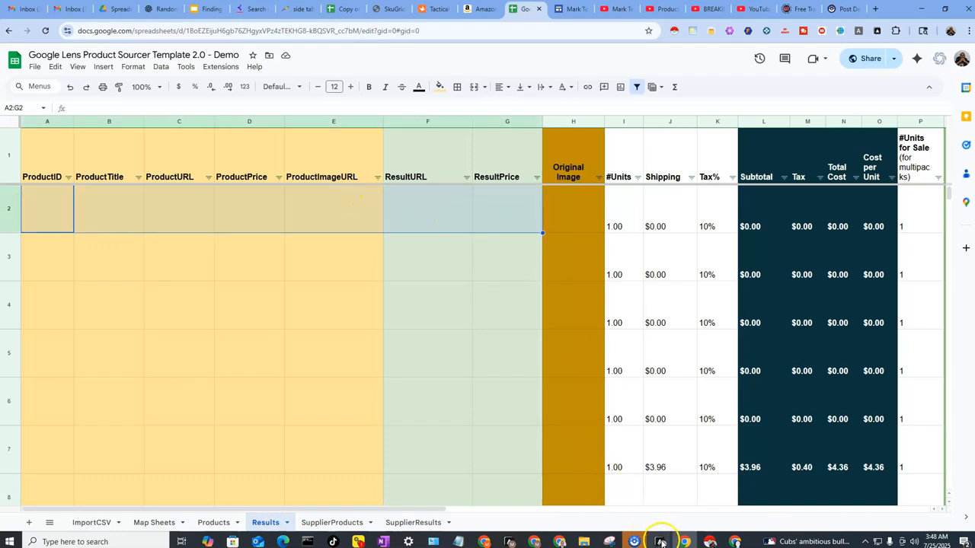
{"action": "mouse_move", "coordinate": [684, 541]}
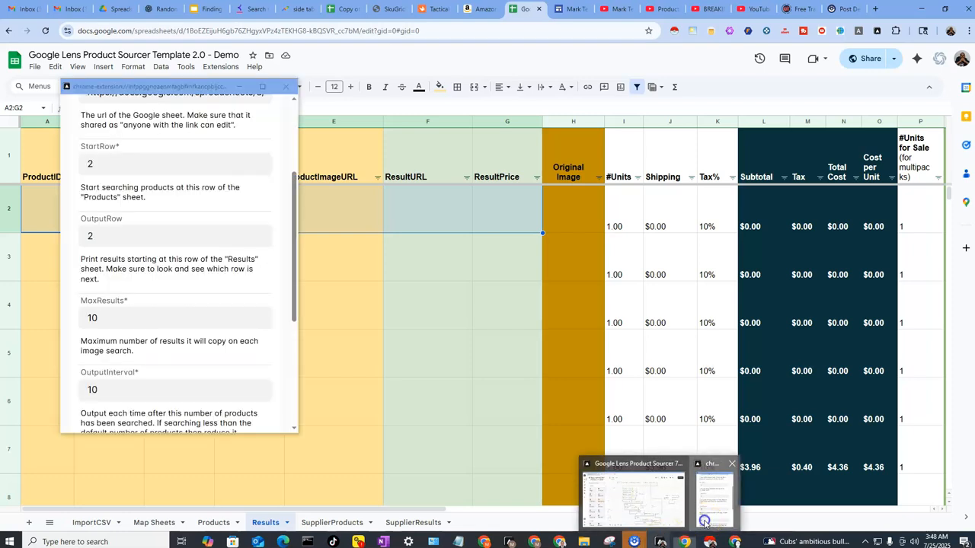
{"action": "left_click", "coordinate": [704, 524]}
{"action": "left_click", "coordinate": [104, 165]}
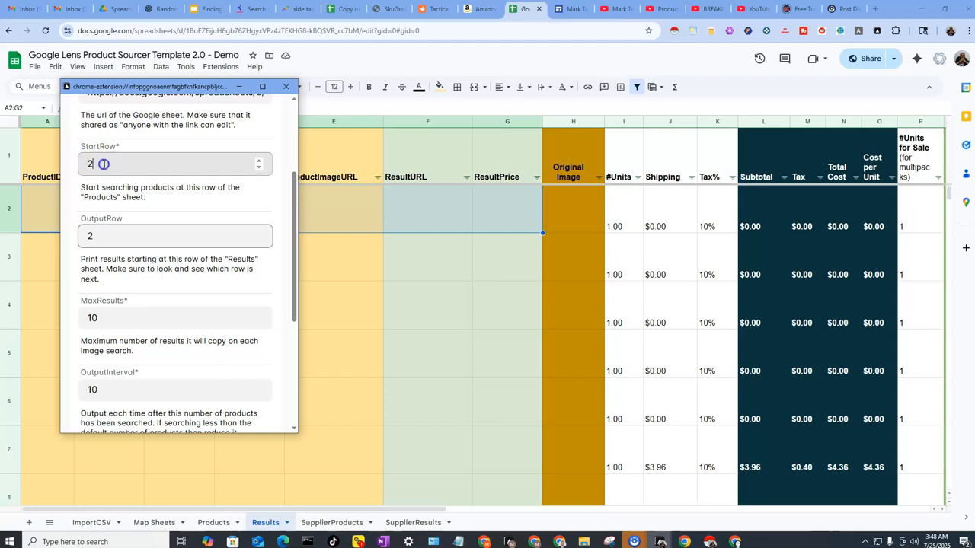
{"action": "left_click", "coordinate": [116, 237]}
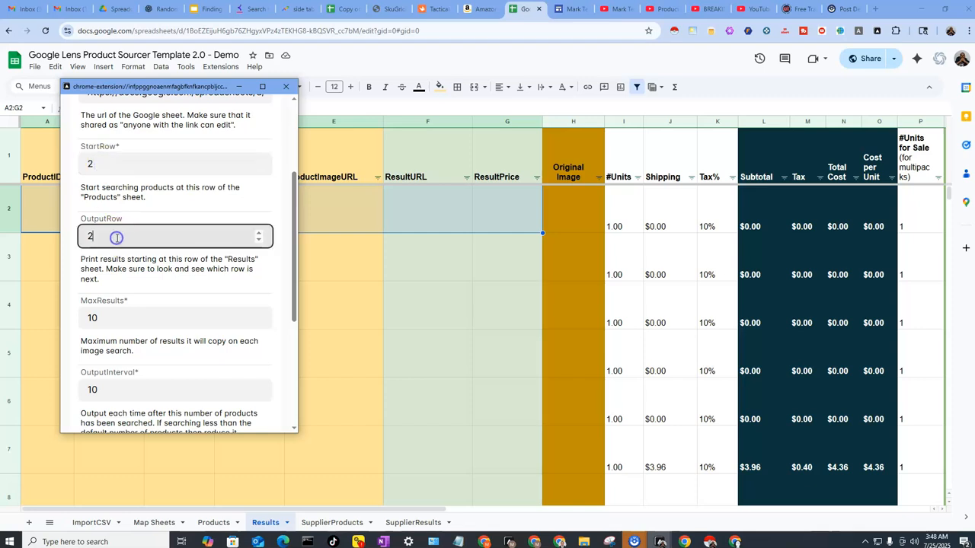
{"action": "left_click", "coordinate": [120, 315]}
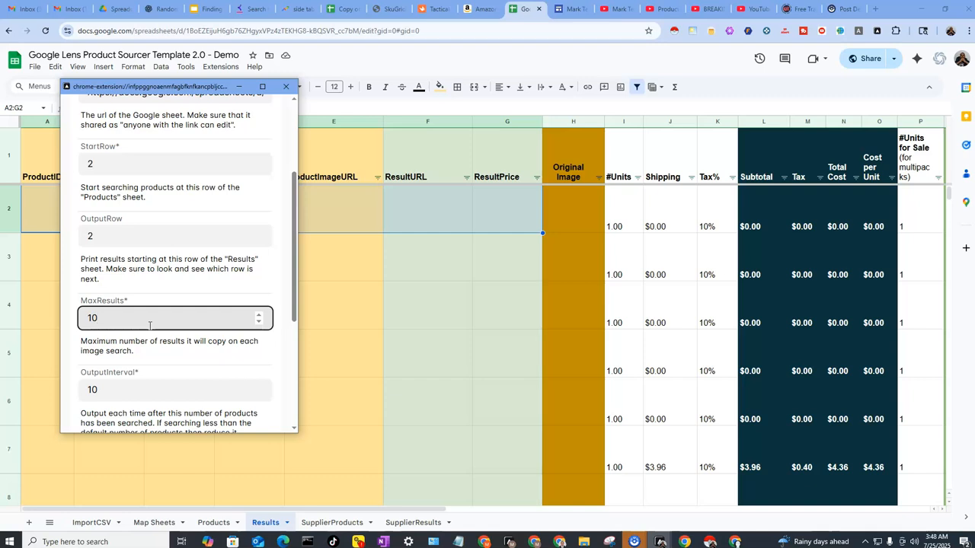
{"action": "left_click", "coordinate": [259, 316]}
{"action": "left_click", "coordinate": [259, 316]}
{"action": "left_click", "coordinate": [259, 316]}
{"action": "left_click", "coordinate": [259, 316]}
- Set the OutputInterval parameter to 3
{"action": "scroll", "coordinate": [215, 366], "scroll_direction": "down", "scroll_amount": 1}
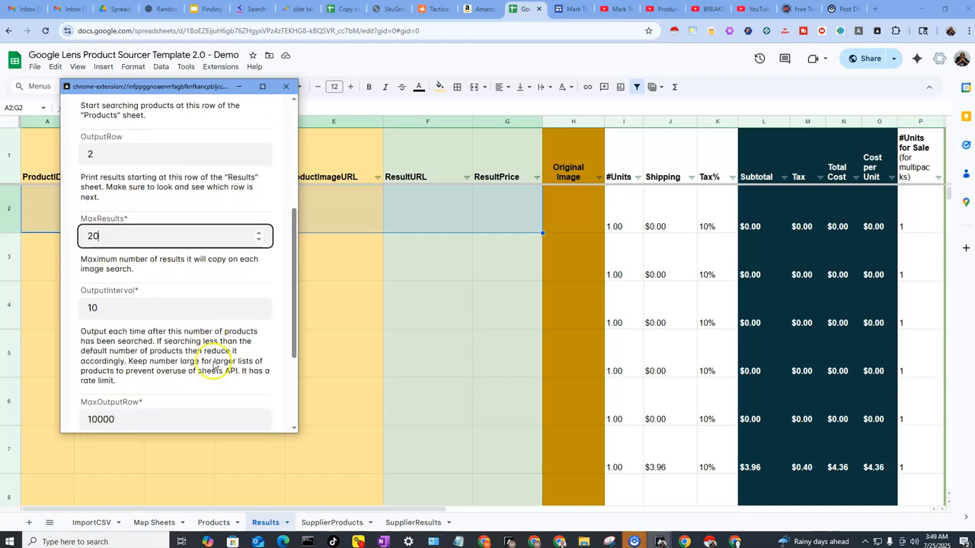
{"action": "left_click", "coordinate": [141, 286]}
{"action": "left_click", "coordinate": [259, 293]}
{"action": "left_click", "coordinate": [258, 293]}
{"action": "left_click", "coordinate": [259, 294]}
{"action": "left_click", "coordinate": [259, 294]}
{"action": "left_click", "coordinate": [258, 293]}
{"action": "left_click", "coordinate": [259, 293]}
{"action": "left_click", "coordinate": [259, 294]}
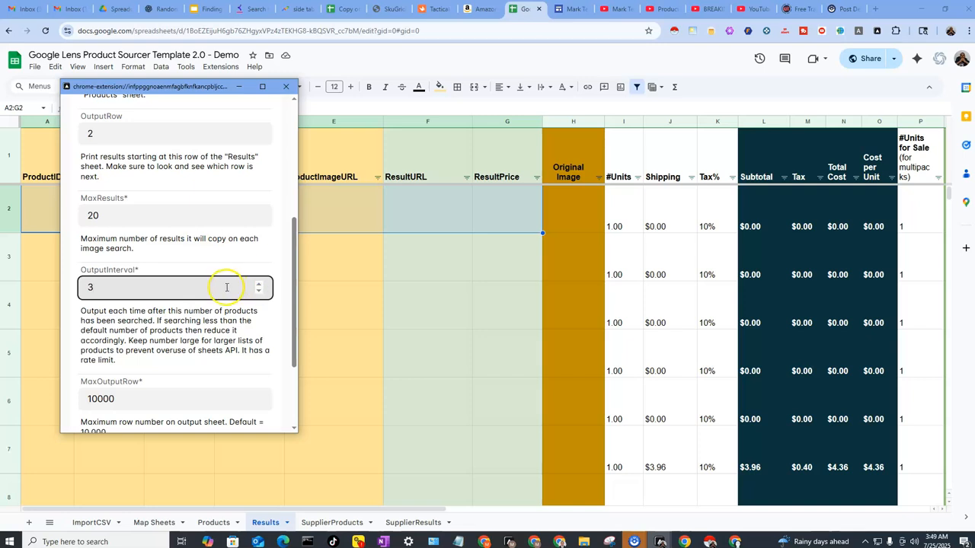
- Review the remaining parameters and run the workflow with MaxOutputRow at 10000 and Export CSV Files enabled
{"action": "scroll", "coordinate": [207, 316], "scroll_direction": "down", "scroll_amount": 2}
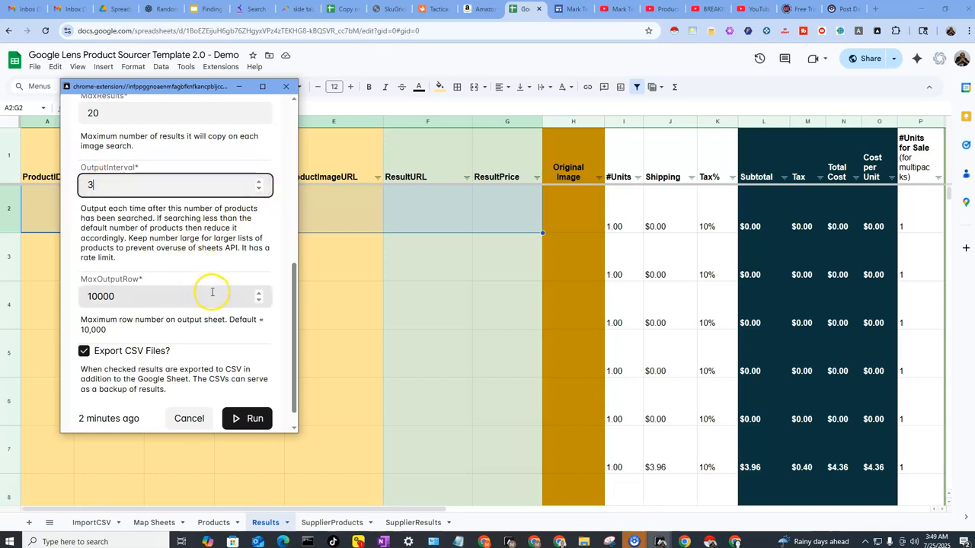
{"action": "scroll", "coordinate": [213, 292], "scroll_direction": "down", "scroll_amount": 1}
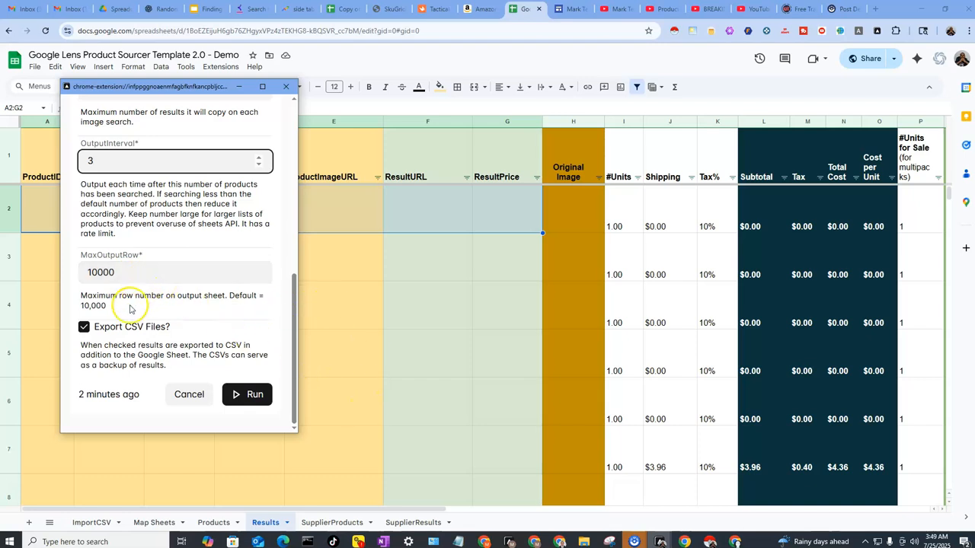
{"action": "double_click", "coordinate": [101, 297]}
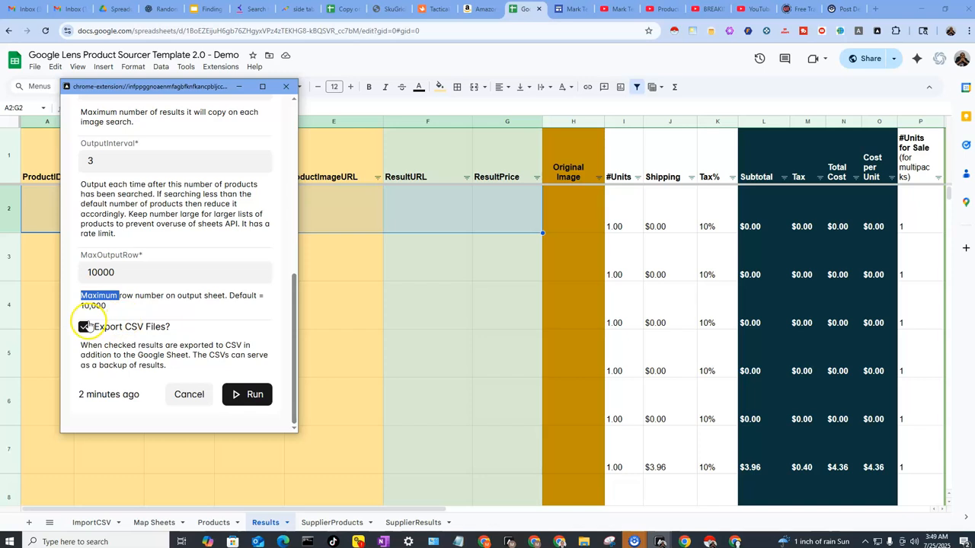
{"action": "scroll", "coordinate": [224, 328], "scroll_direction": "up", "scroll_amount": 10}
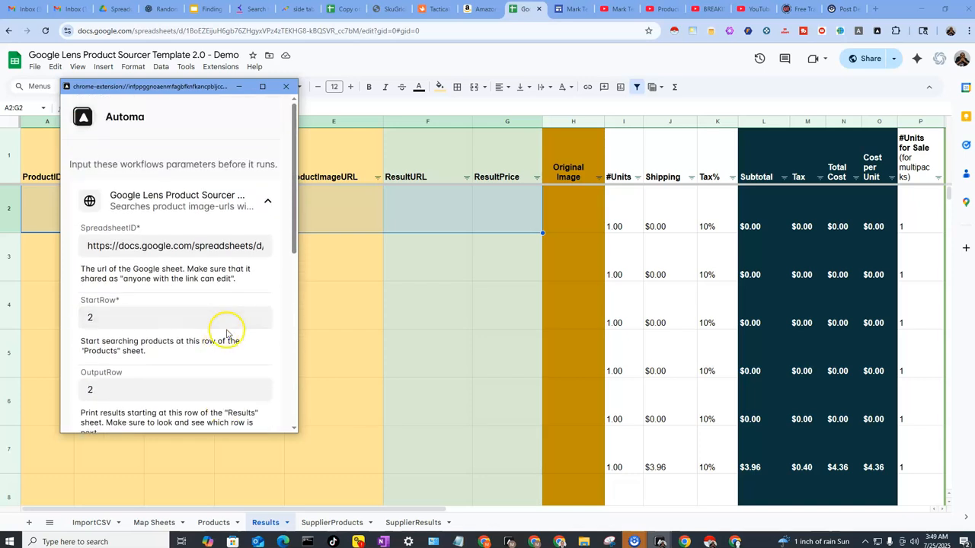
{"action": "scroll", "coordinate": [227, 333], "scroll_direction": "down", "scroll_amount": 10}
{"action": "left_click", "coordinate": [239, 396]}
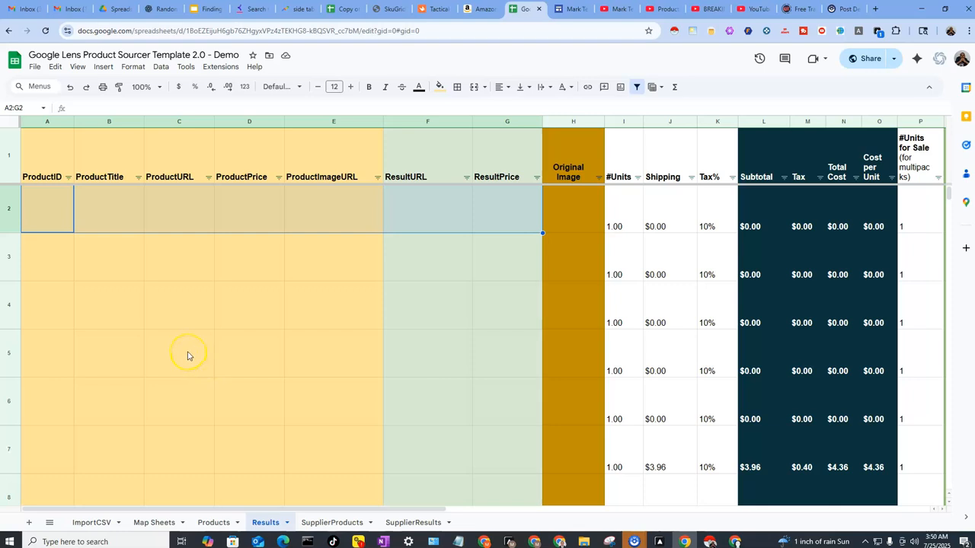
- Follow the running workflow from the Results sheet through Automa to its Google Lens tab and check the exact matches for each product image
{"action": "left_click", "coordinate": [49, 216]}
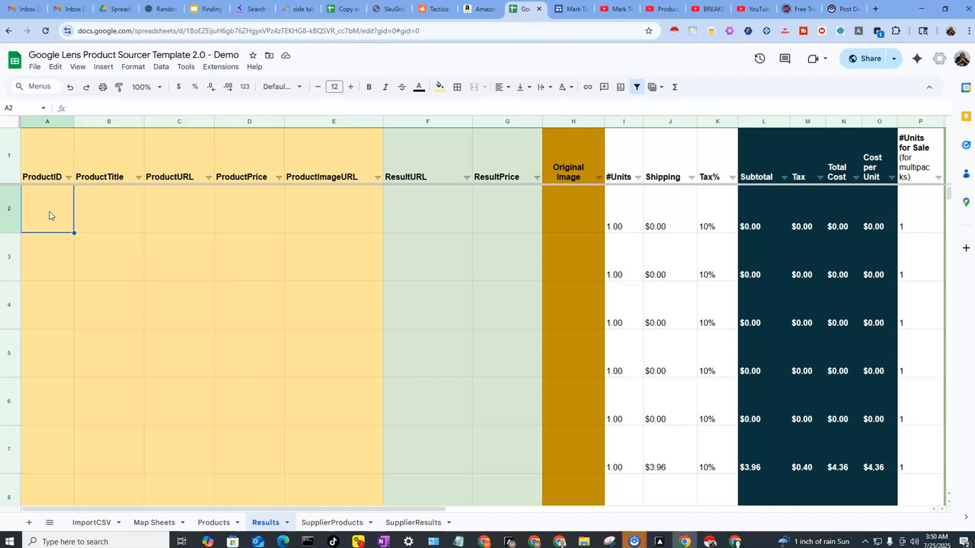
{"action": "left_click", "coordinate": [659, 541]}
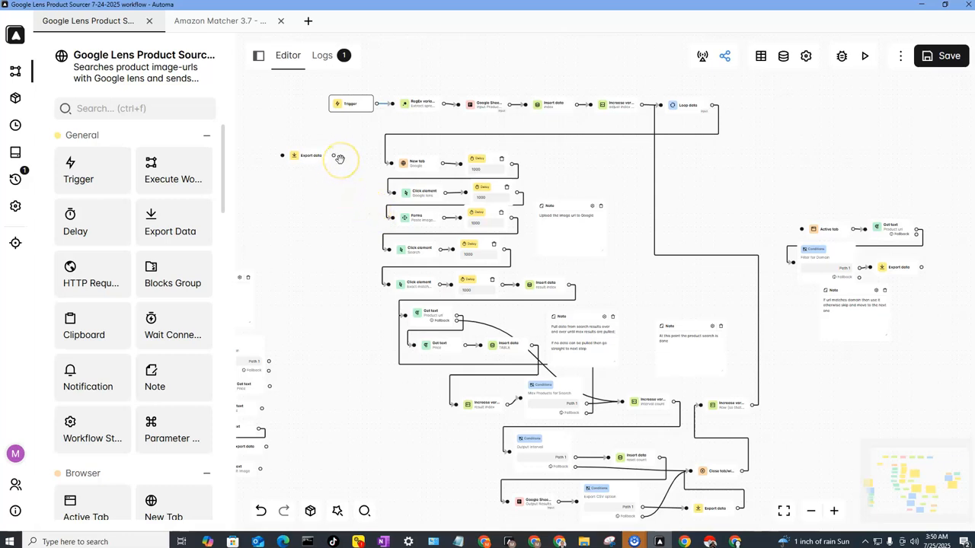
{"action": "key", "text": "alt+Tab"}
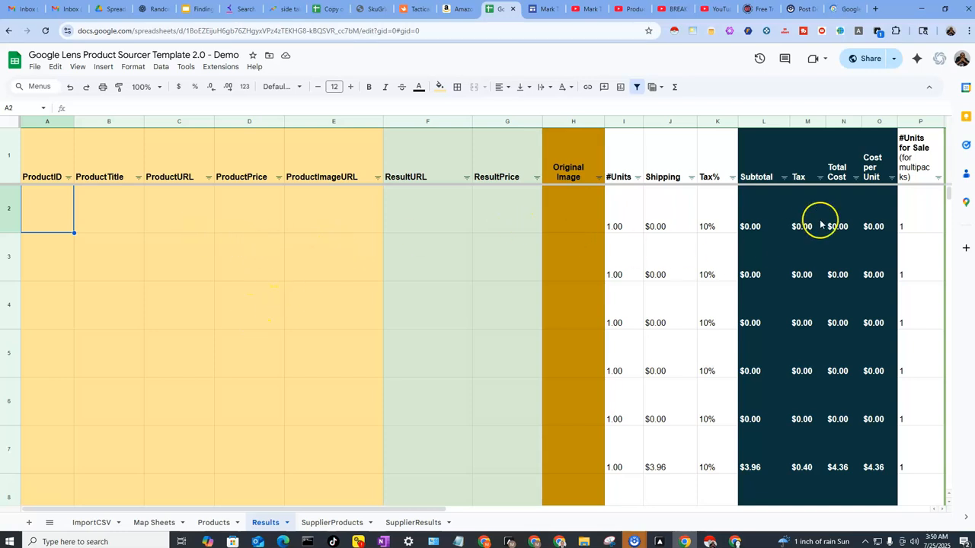
{"action": "left_click", "coordinate": [838, 10]}
{"action": "type", "text": "https://m.media-amazon.com/images/I/81Z9Xn8xiqL._AC_UL320_.jpg"}
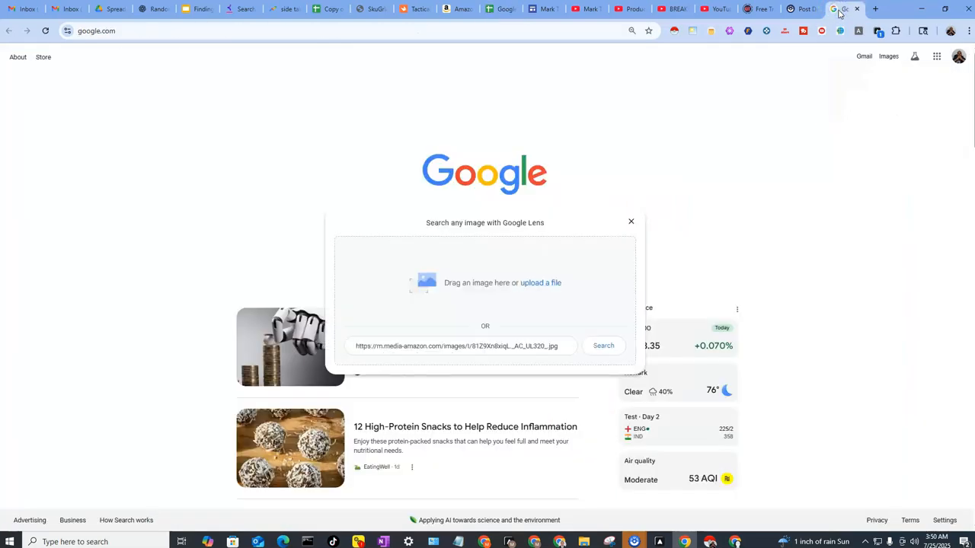
{"action": "key", "text": "Return"}
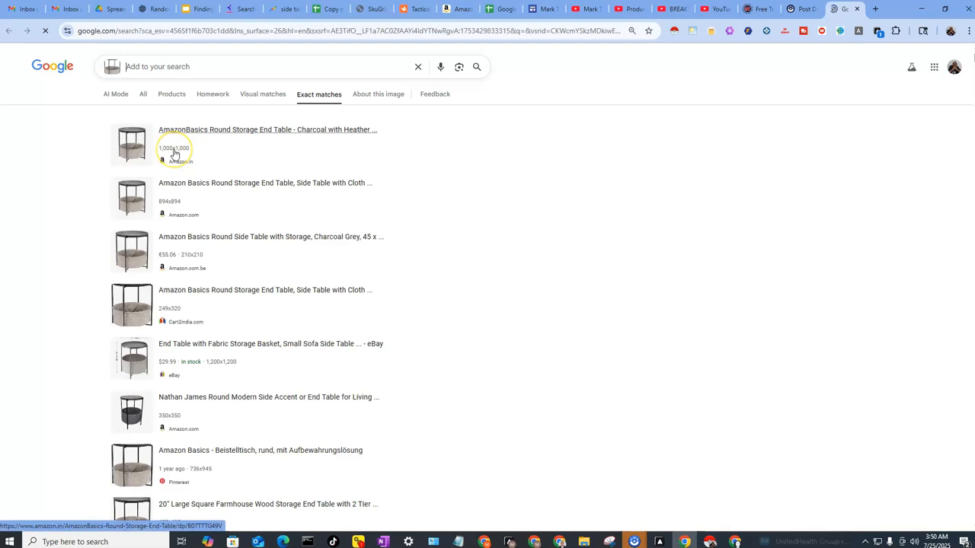
{"action": "key", "text": "ctrl+shift+Tab"}
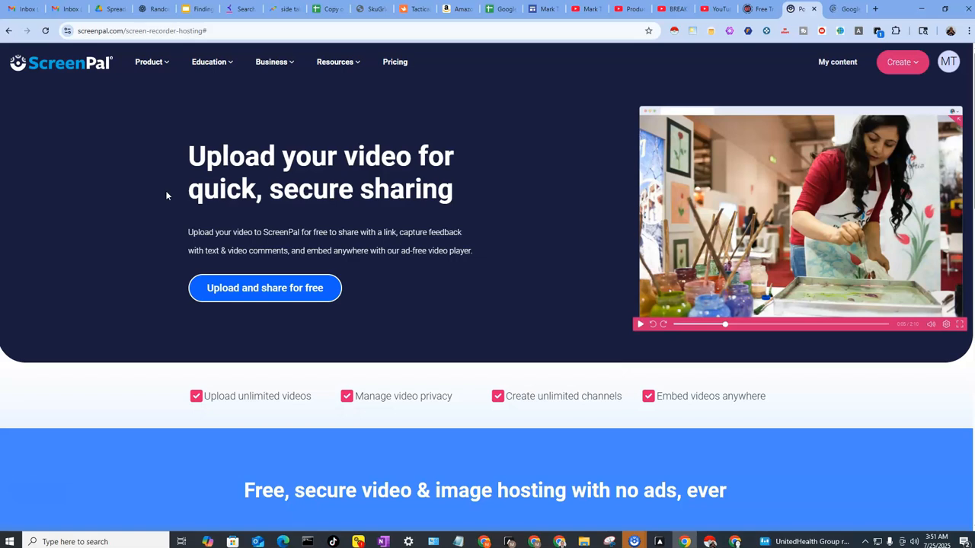
{"action": "left_click", "coordinate": [845, 11]}
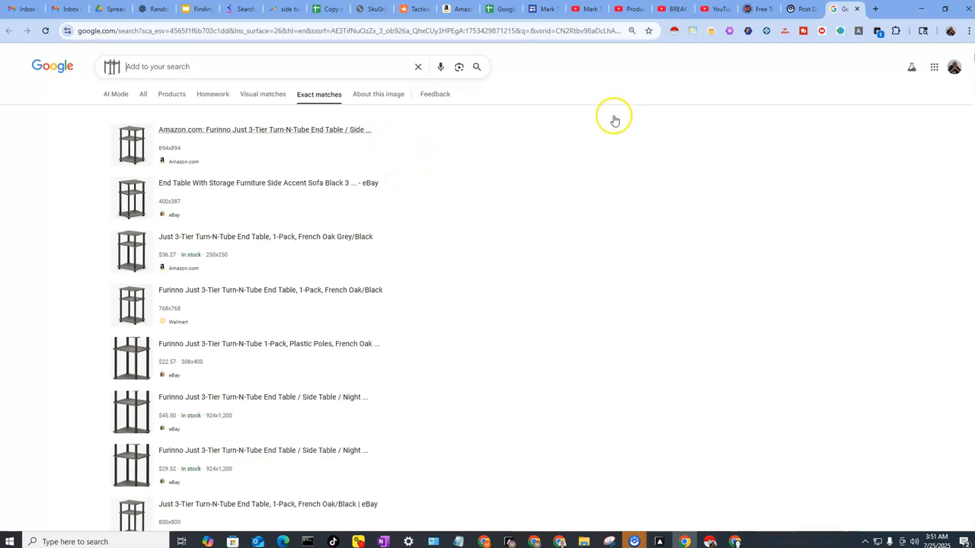
{"action": "key", "text": "ctrl+shift+Tab"}
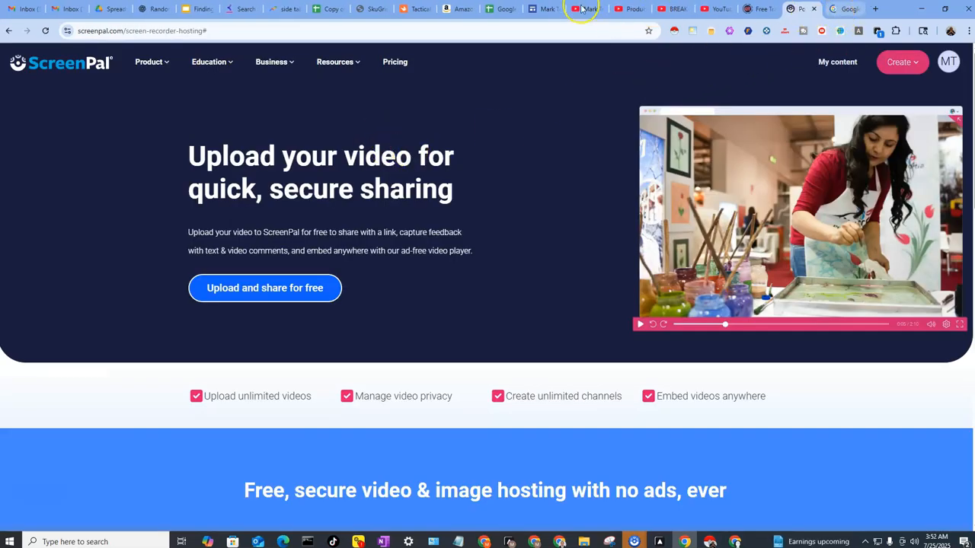
- Compare the Amazon side table search, row 2 of the Products sheet and the columns of the Results sheet while the workflow runs
{"action": "left_click", "coordinate": [501, 9]}
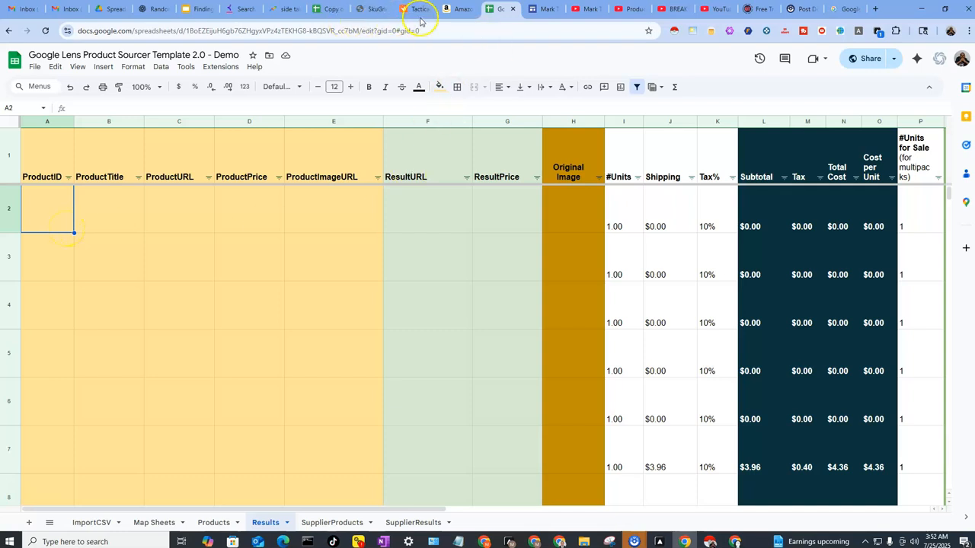
{"action": "left_click", "coordinate": [449, 10]}
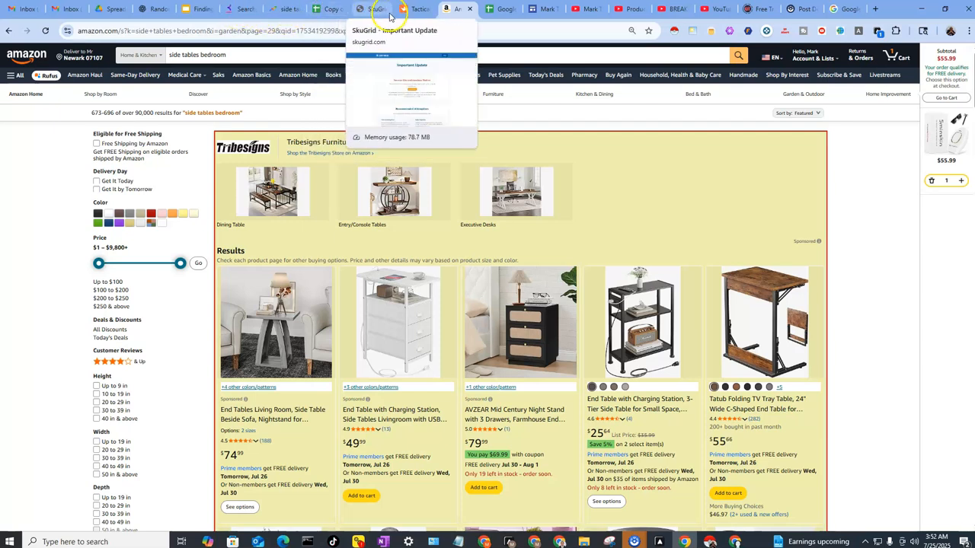
{"action": "left_click", "coordinate": [497, 16]}
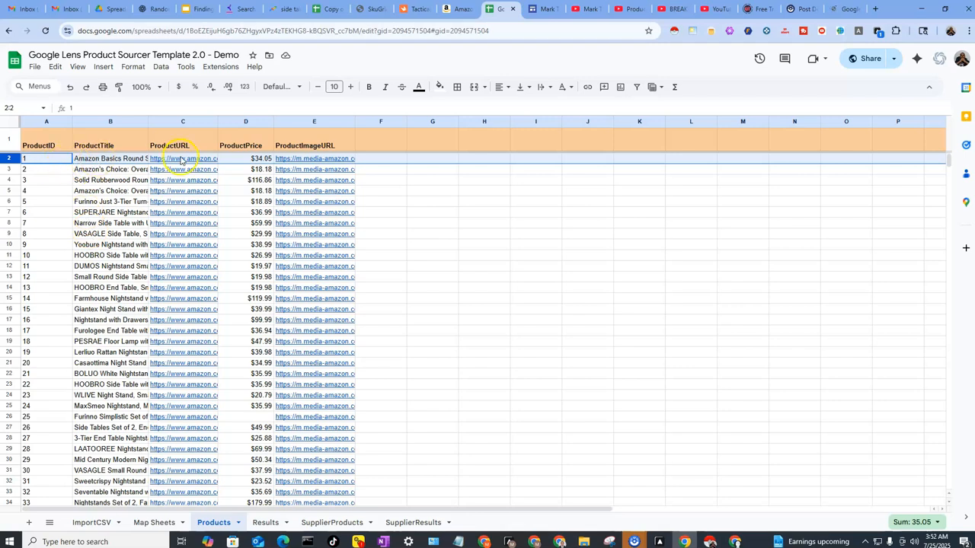
{"action": "mouse_move", "coordinate": [202, 159]}
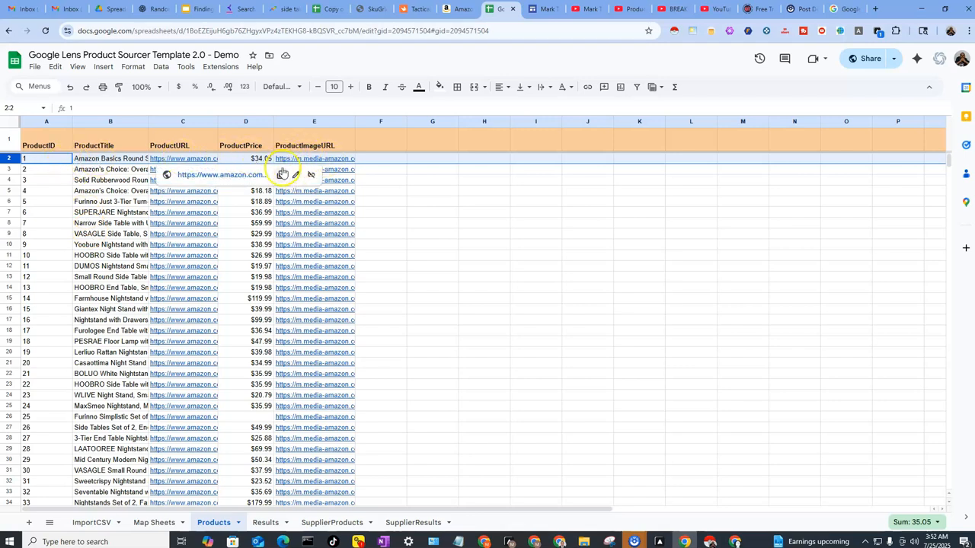
{"action": "left_click", "coordinate": [264, 523]}
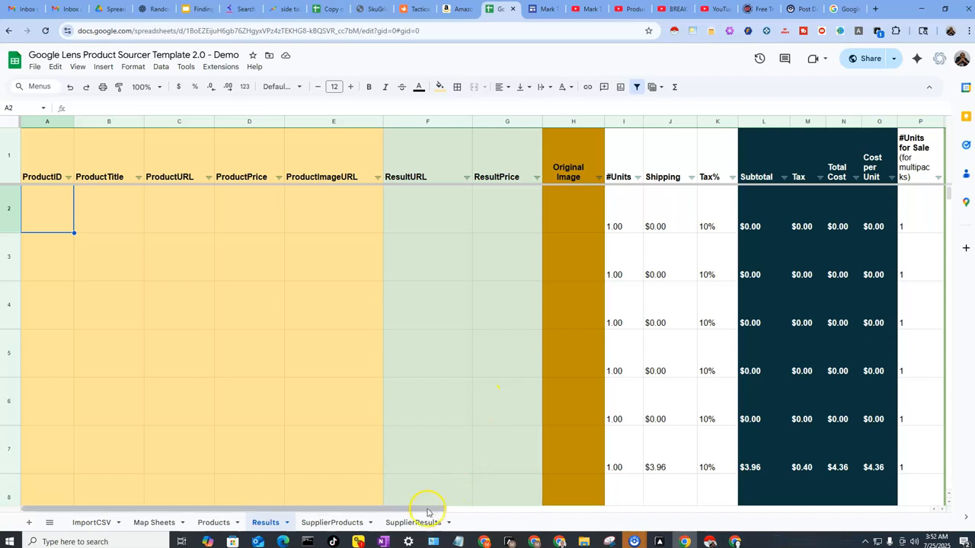
{"action": "left_click", "coordinate": [470, 509]}
{"action": "left_click_drag", "start_coordinate": [432, 510], "coordinate": [205, 503]}
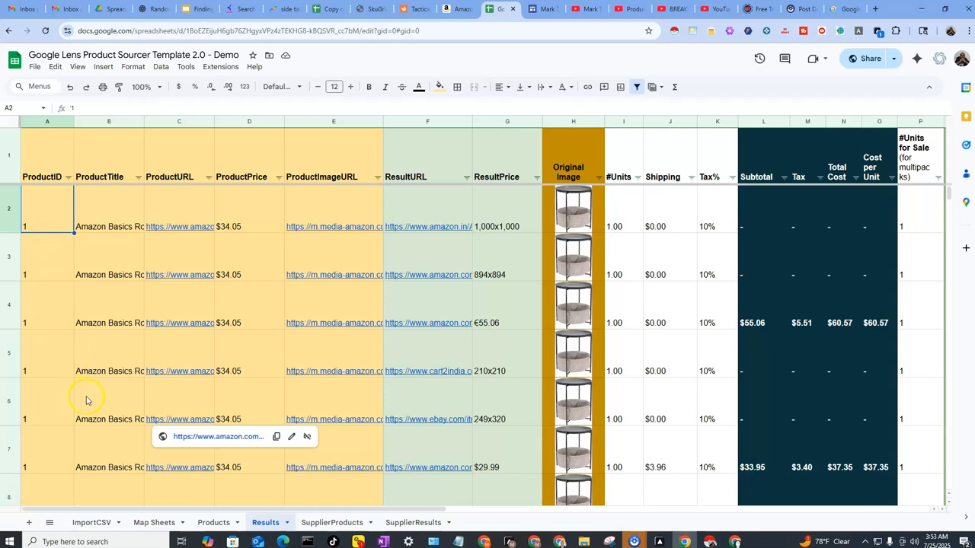
- Scan the ProductID column of the Results sheet across the rows for products 1 and 2
{"action": "scroll", "coordinate": [65, 305], "scroll_direction": "down", "scroll_amount": 2}
{"action": "left_click", "coordinate": [42, 271]}
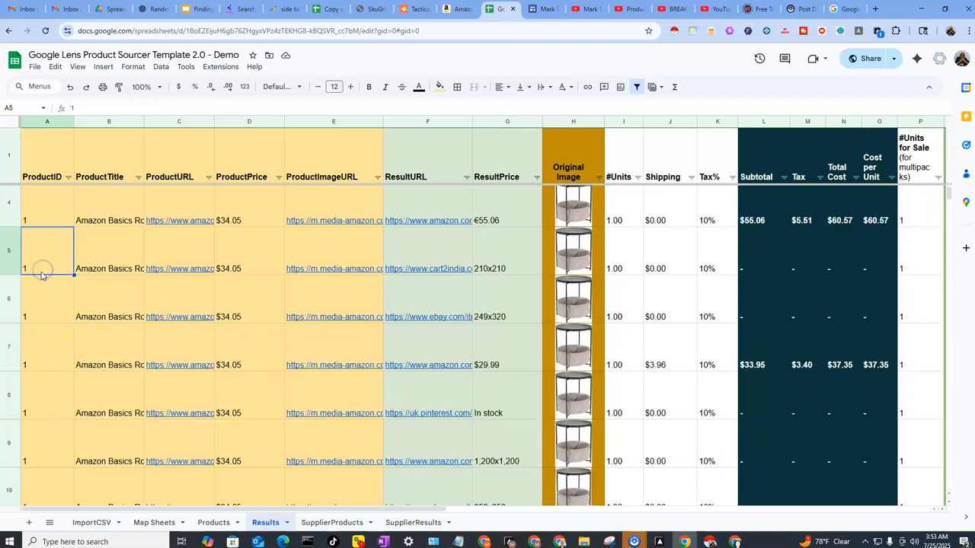
{"action": "scroll", "coordinate": [42, 278], "scroll_direction": "down", "scroll_amount": 2}
{"action": "scroll", "coordinate": [50, 301], "scroll_direction": "down", "scroll_amount": 10}
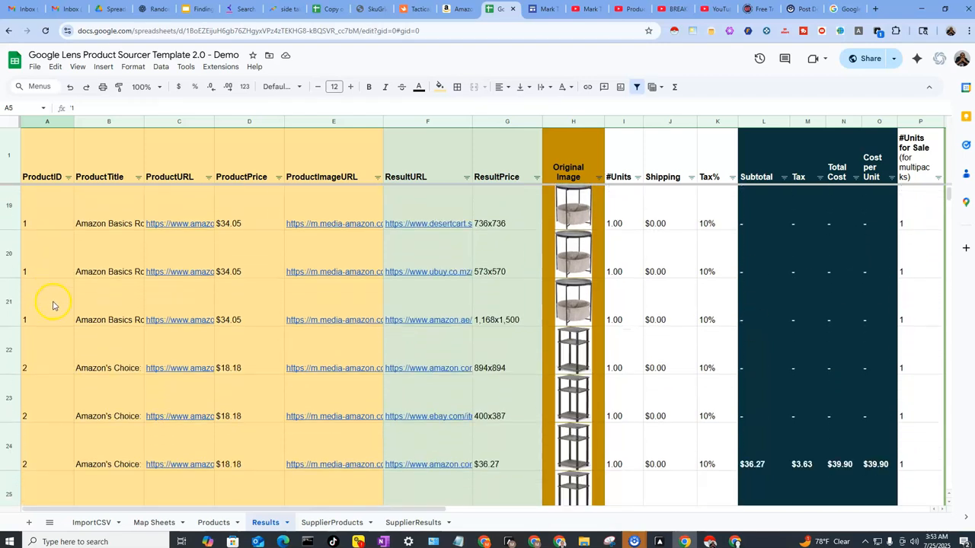
{"action": "scroll", "coordinate": [57, 307], "scroll_direction": "down", "scroll_amount": 2}
{"action": "scroll", "coordinate": [59, 297], "scroll_direction": "up", "scroll_amount": 6}
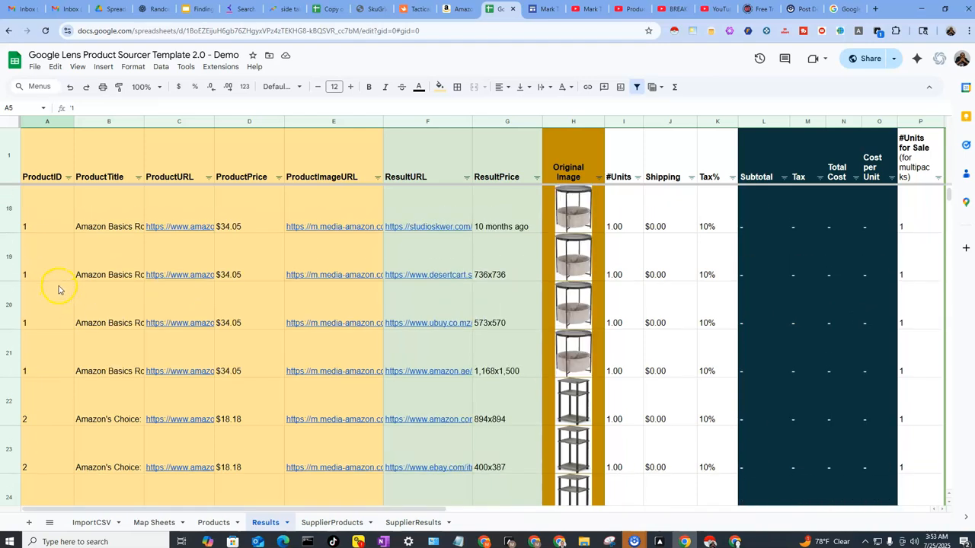
{"action": "left_click", "coordinate": [56, 319]}
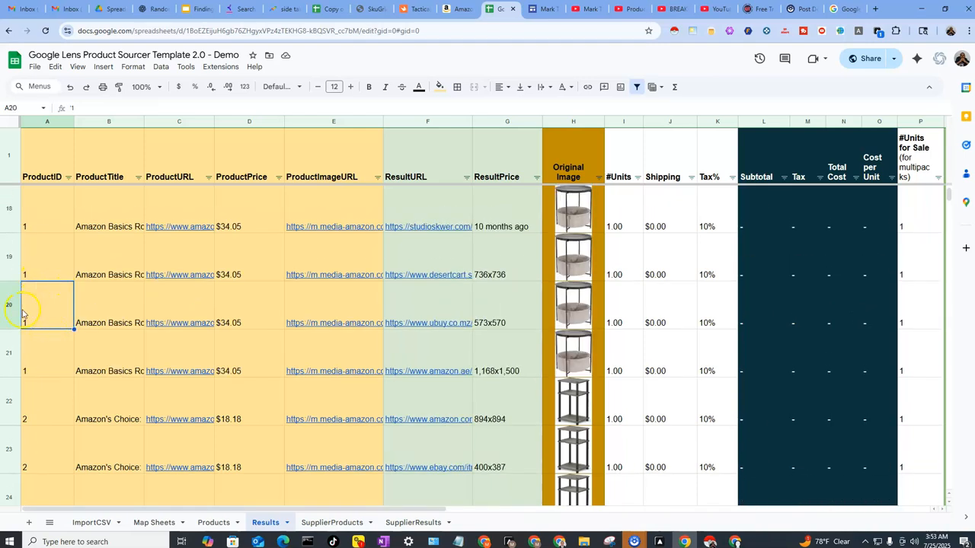
{"action": "scroll", "coordinate": [44, 290], "scroll_direction": "up", "scroll_amount": 2}
{"action": "left_click", "coordinate": [43, 272]}
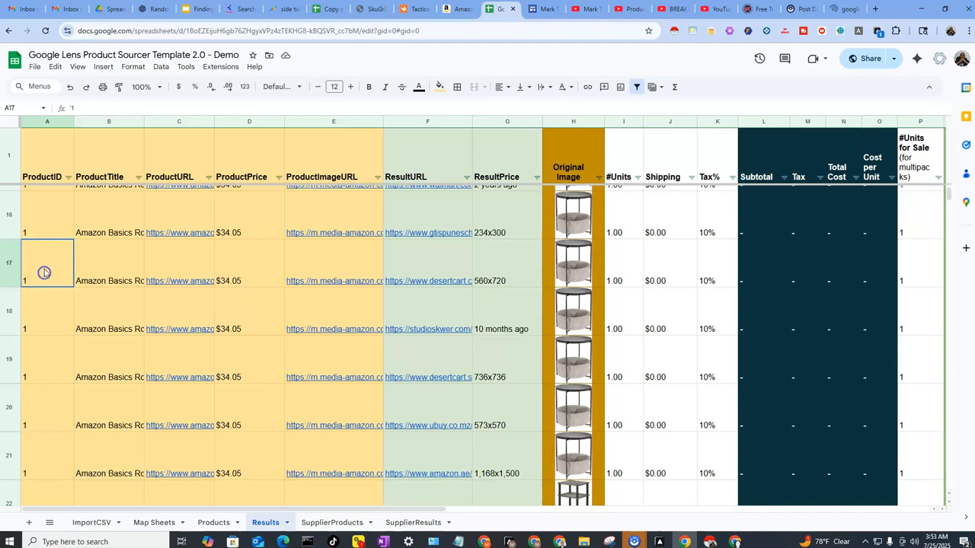
{"action": "left_click", "coordinate": [45, 316]}
{"action": "scroll", "coordinate": [46, 312], "scroll_direction": "up", "scroll_amount": 5}
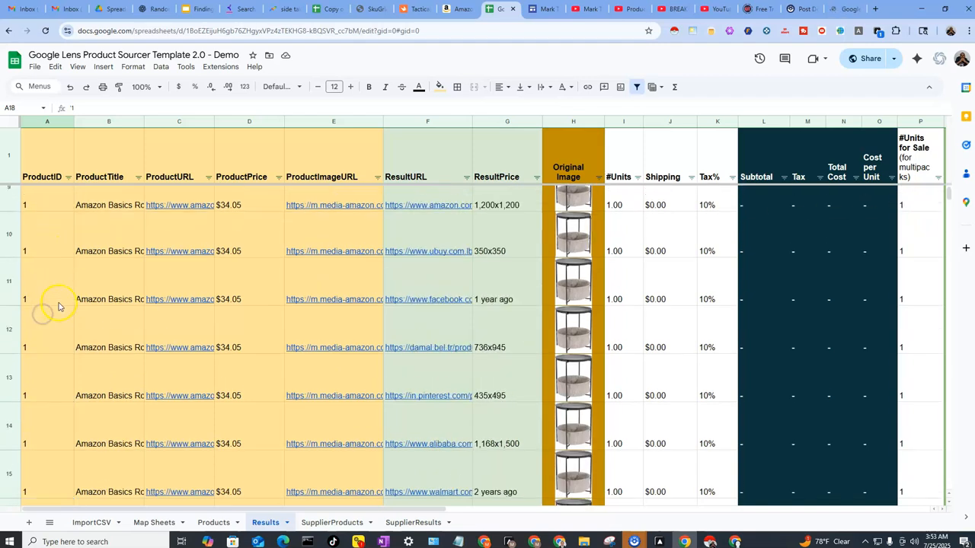
- Examine the first result rows of product 1 and preview the ResultURL link in row 2
{"action": "left_click", "coordinate": [67, 213]}
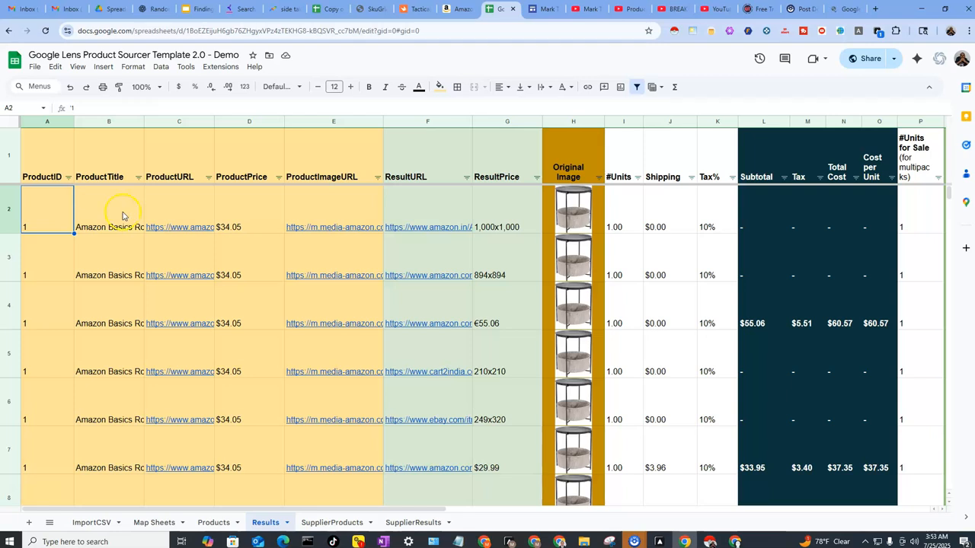
{"action": "left_click", "coordinate": [38, 260]}
{"action": "left_click", "coordinate": [48, 320]}
{"action": "left_click", "coordinate": [40, 214]}
{"action": "scroll", "coordinate": [61, 327], "scroll_direction": "down", "scroll_amount": 5}
{"action": "scroll", "coordinate": [67, 320], "scroll_direction": "up", "scroll_amount": 5}
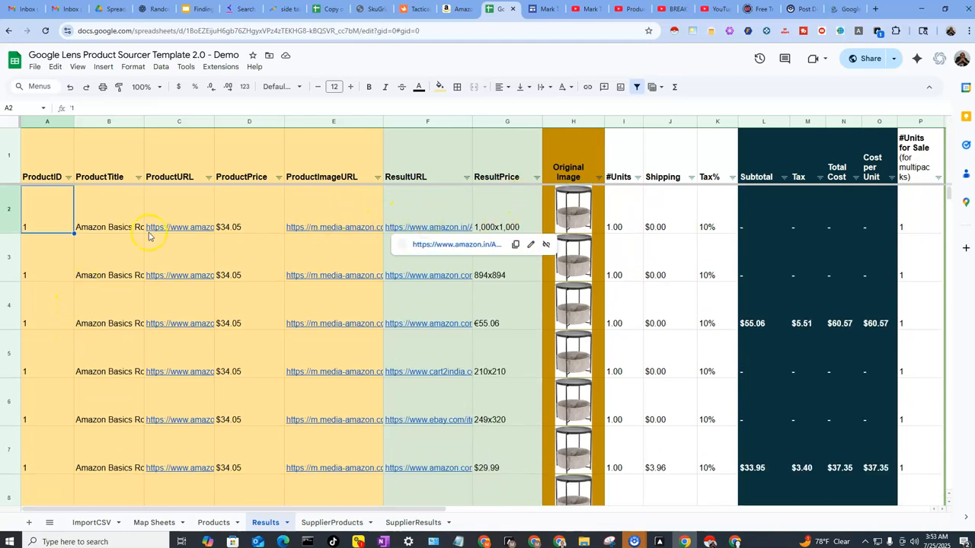
{"action": "left_click", "coordinate": [426, 159]}
{"action": "mouse_move", "coordinate": [442, 222]}
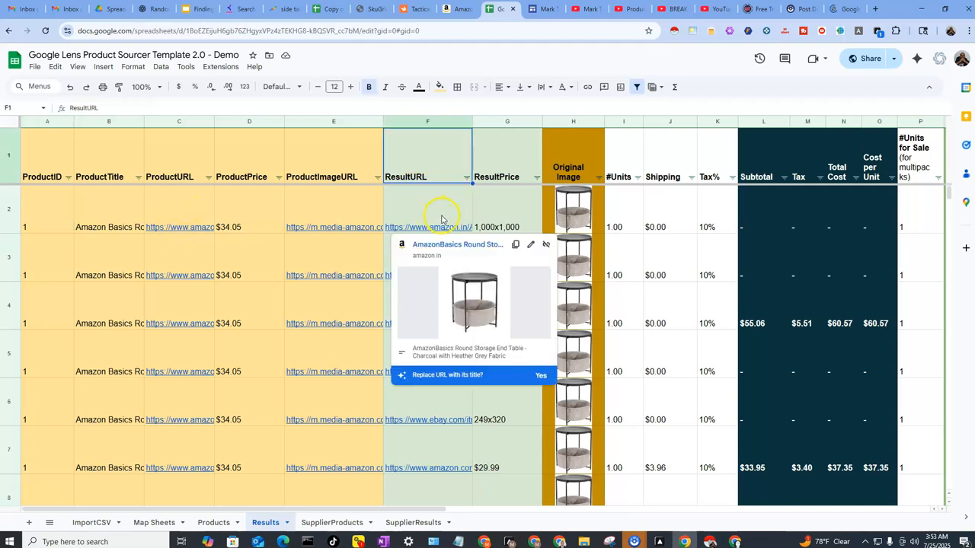
- Examine the Payout, Profit and ROI columns of the Results sheet from row 2 down through the product 3 rows
{"action": "left_click", "coordinate": [501, 220]}
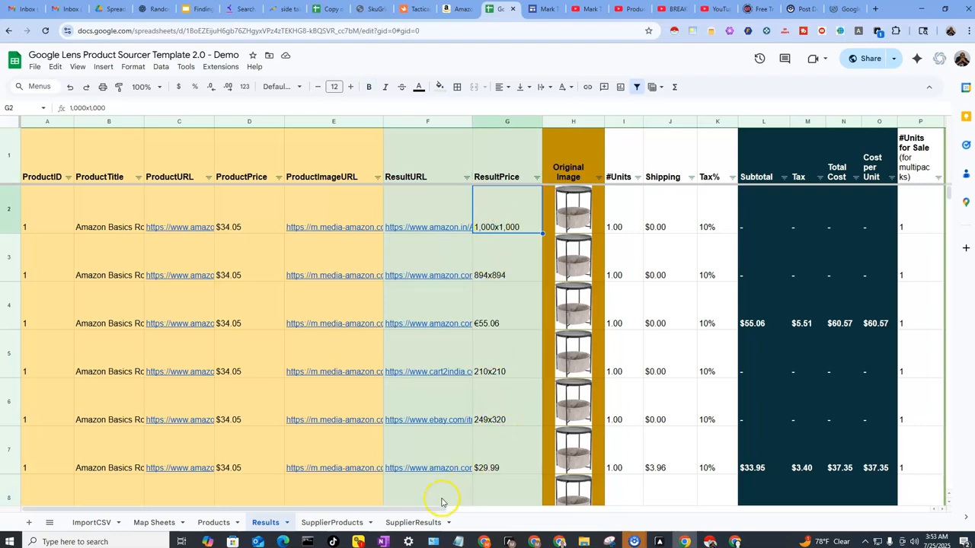
{"action": "left_click_drag", "start_coordinate": [445, 510], "coordinate": [742, 514]}
{"action": "key", "text": "ctrl+minus"}
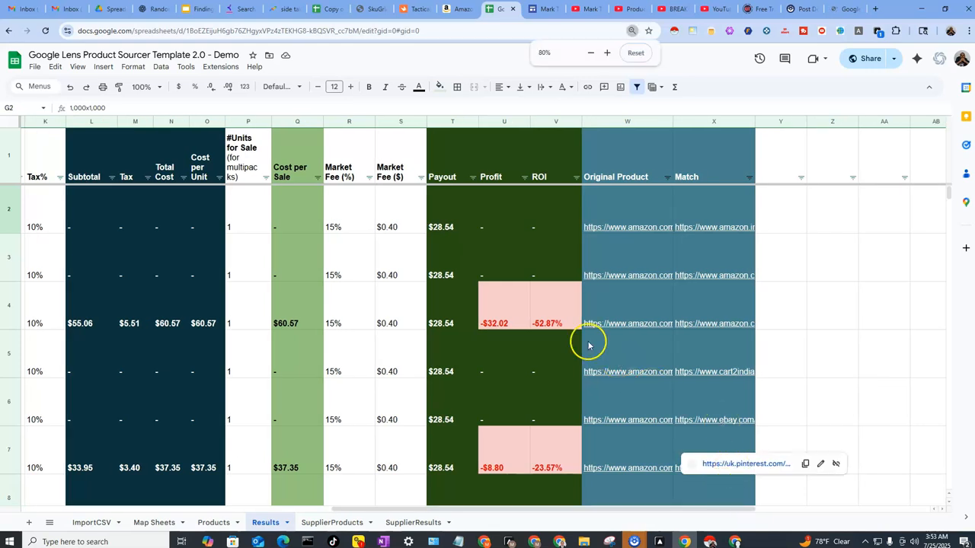
{"action": "key", "text": "ctrl+minus"}
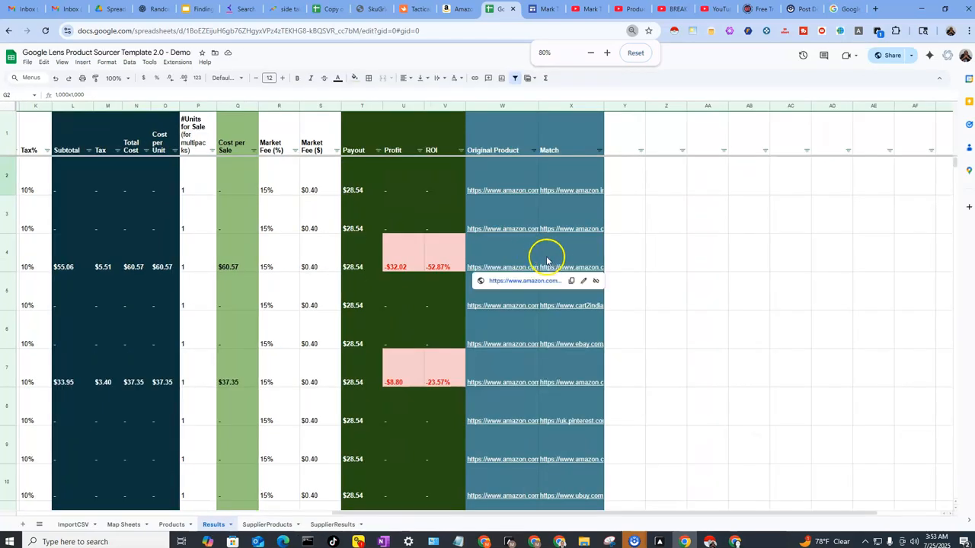
{"action": "scroll", "coordinate": [409, 195], "scroll_direction": "down", "scroll_amount": 4}
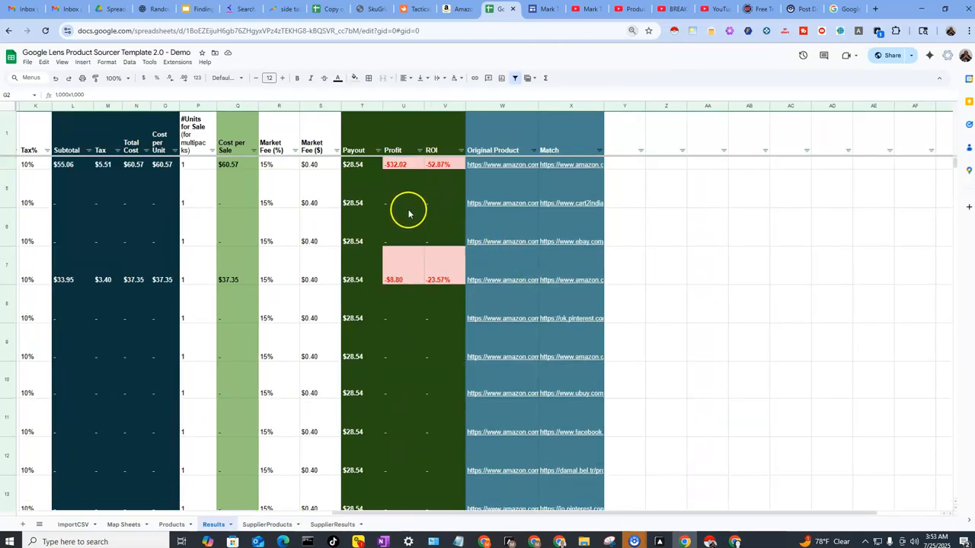
{"action": "scroll", "coordinate": [412, 224], "scroll_direction": "down", "scroll_amount": 6}
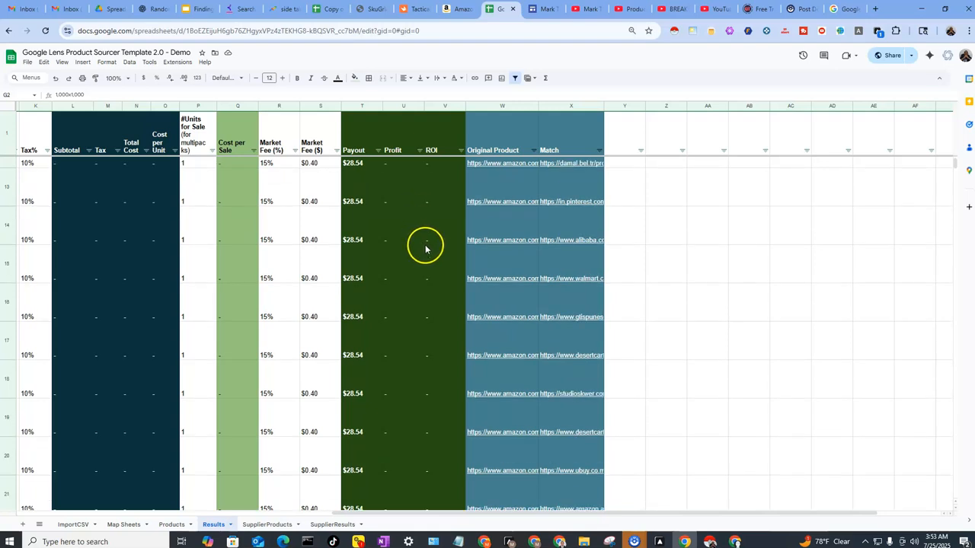
{"action": "scroll", "coordinate": [419, 246], "scroll_direction": "down", "scroll_amount": 4}
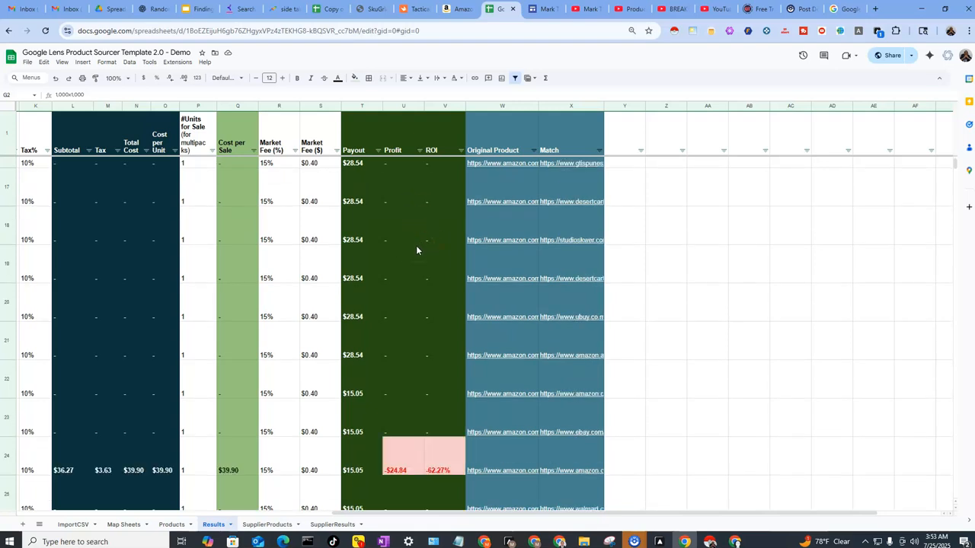
{"action": "scroll", "coordinate": [396, 241], "scroll_direction": "down", "scroll_amount": 4}
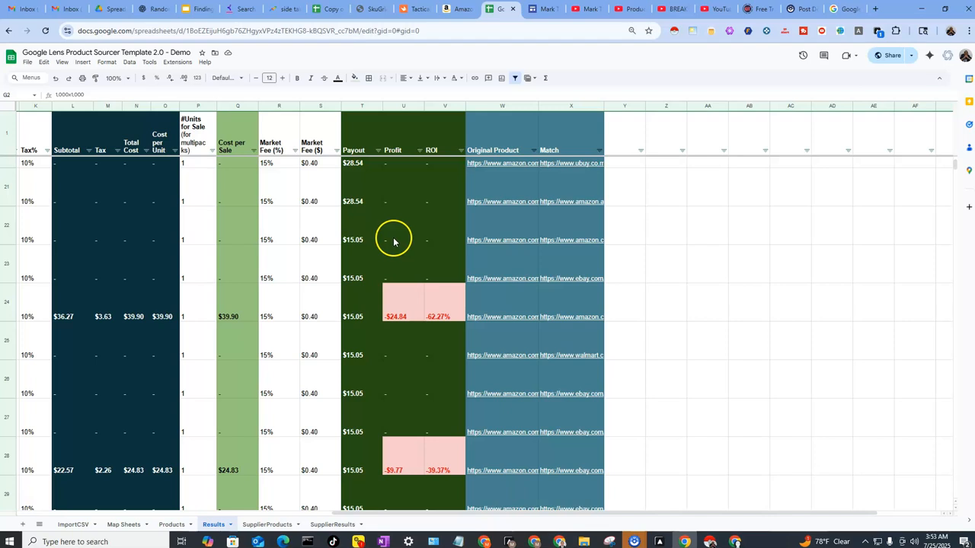
{"action": "scroll", "coordinate": [393, 242], "scroll_direction": "down", "scroll_amount": 8}
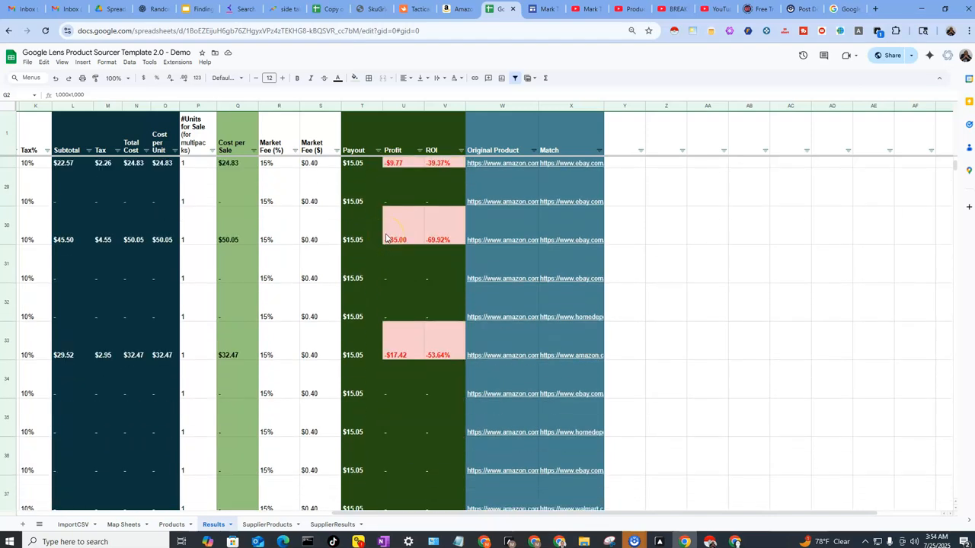
{"action": "scroll", "coordinate": [358, 255], "scroll_direction": "down", "scroll_amount": 6}
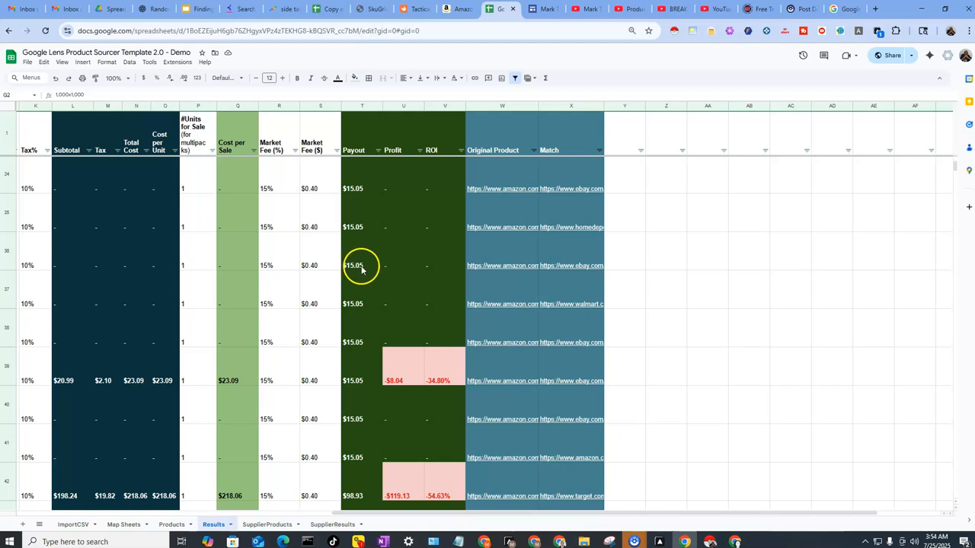
{"action": "scroll", "coordinate": [360, 262], "scroll_direction": "down", "scroll_amount": 4}
{"action": "scroll", "coordinate": [373, 254], "scroll_direction": "down", "scroll_amount": 5}
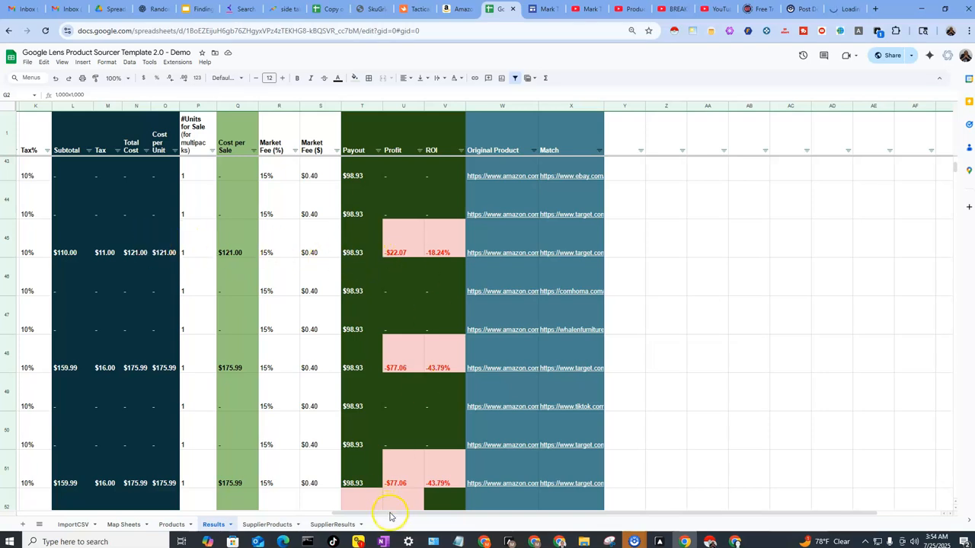
- Compare the ResultPrice in row 45 with its cost and profit figures, continuing to the last filled result row
{"action": "left_click_drag", "start_coordinate": [389, 516], "coordinate": [225, 499]}
{"action": "left_click", "coordinate": [158, 255]}
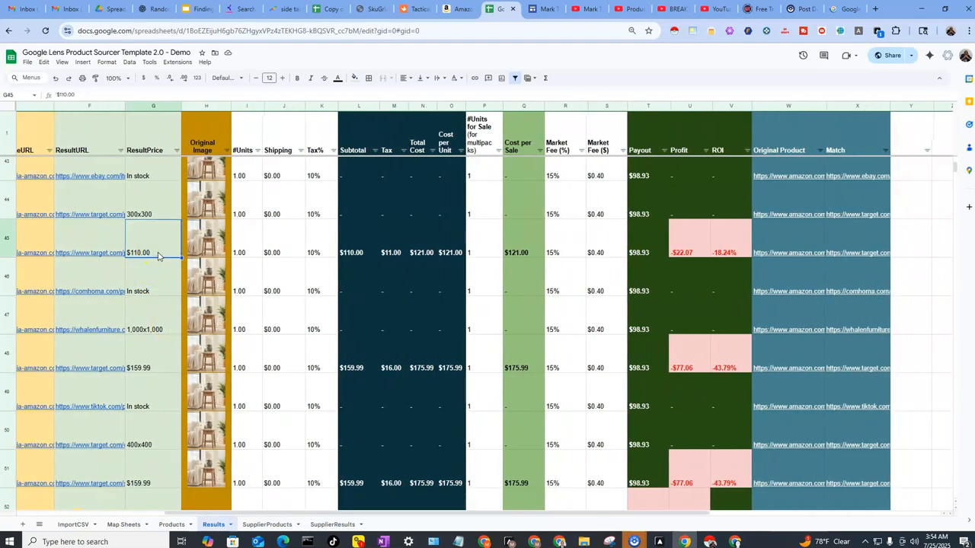
{"action": "scroll", "coordinate": [709, 319], "scroll_direction": "down", "scroll_amount": 2}
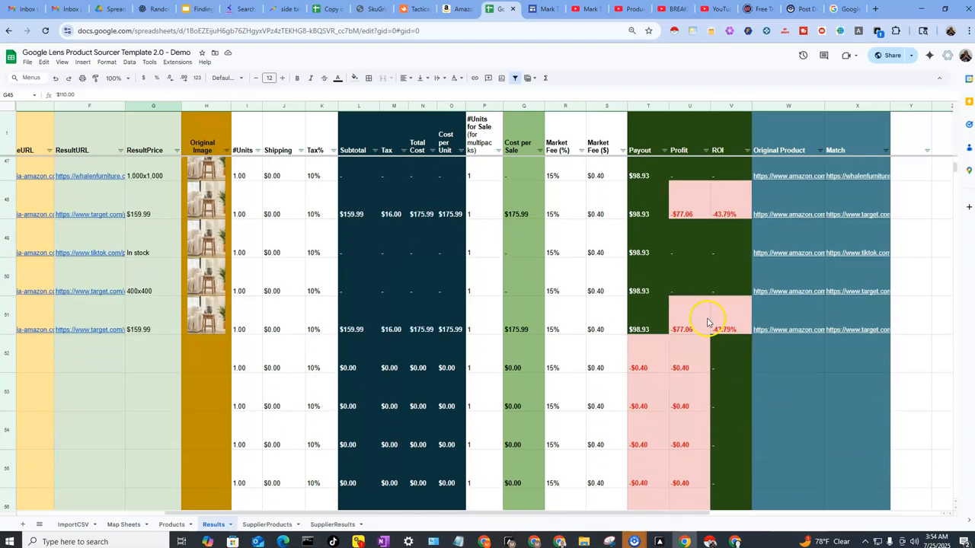
{"action": "scroll", "coordinate": [708, 322], "scroll_direction": "down", "scroll_amount": 2}
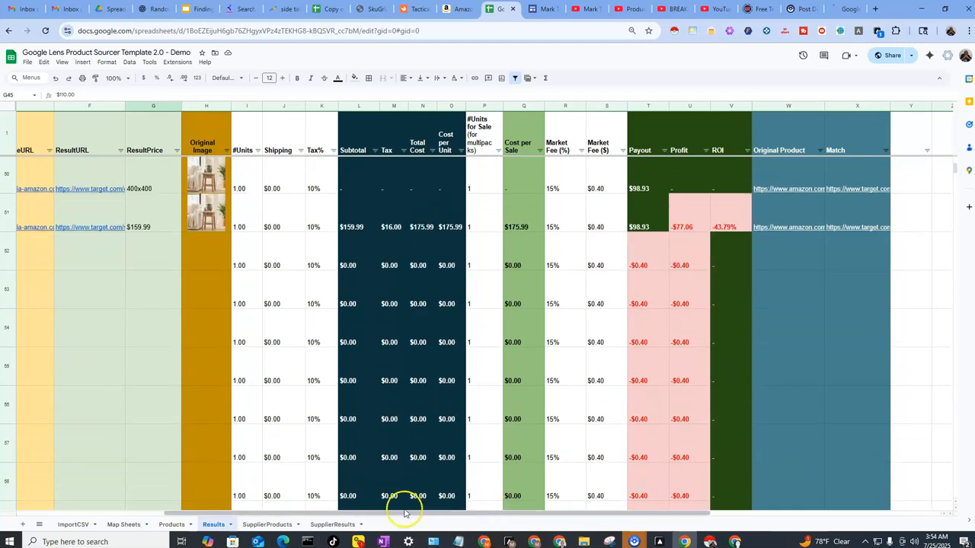
- Review the product and result columns from the product 3 rows back up to the first product 1 rows
{"action": "left_click_drag", "start_coordinate": [196, 513], "coordinate": [109, 509]}
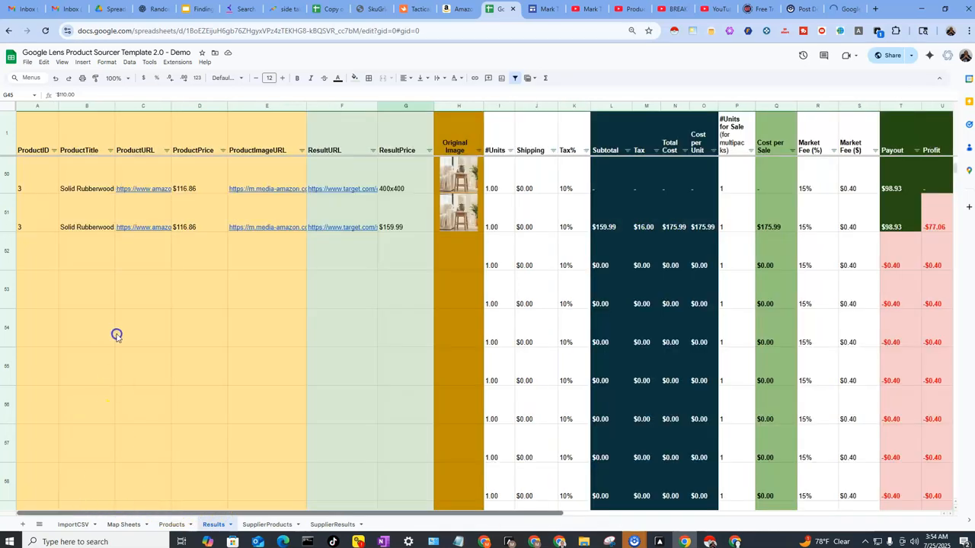
{"action": "scroll", "coordinate": [116, 336], "scroll_direction": "up", "scroll_amount": 2}
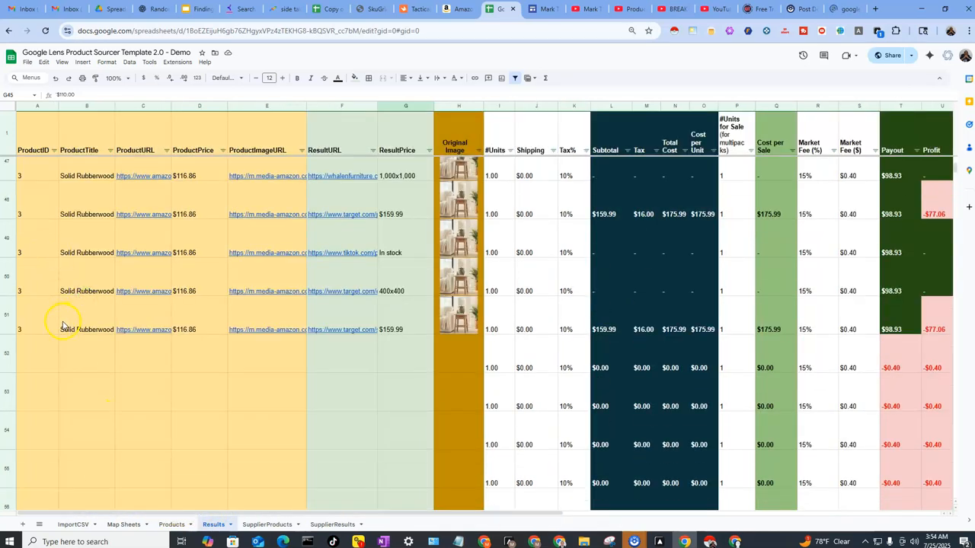
{"action": "scroll", "coordinate": [148, 390], "scroll_direction": "up", "scroll_amount": 6}
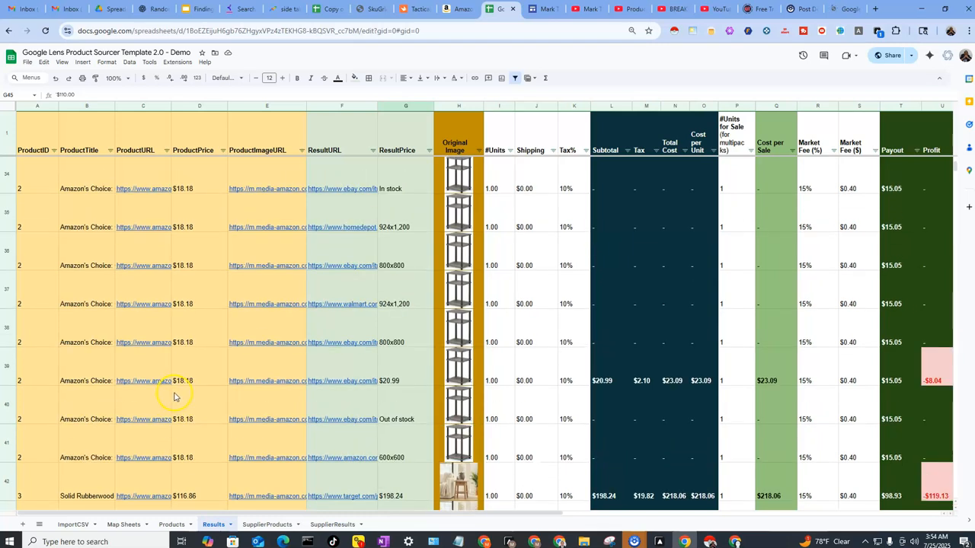
{"action": "scroll", "coordinate": [238, 441], "scroll_direction": "up", "scroll_amount": 6}
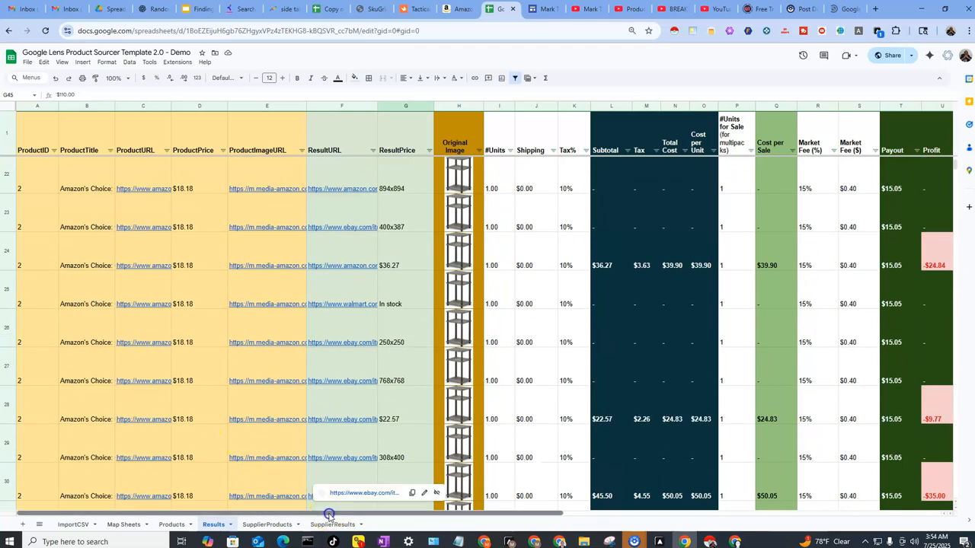
{"action": "left_click_drag", "start_coordinate": [327, 513], "coordinate": [580, 534]}
{"action": "scroll", "coordinate": [516, 398], "scroll_direction": "up", "scroll_amount": 10}
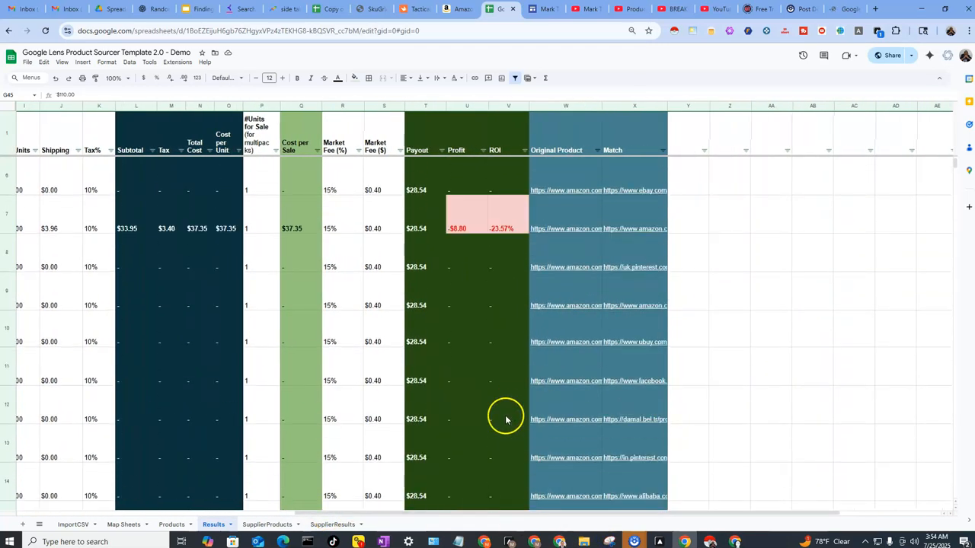
{"action": "left_click_drag", "start_coordinate": [448, 513], "coordinate": [157, 529]}
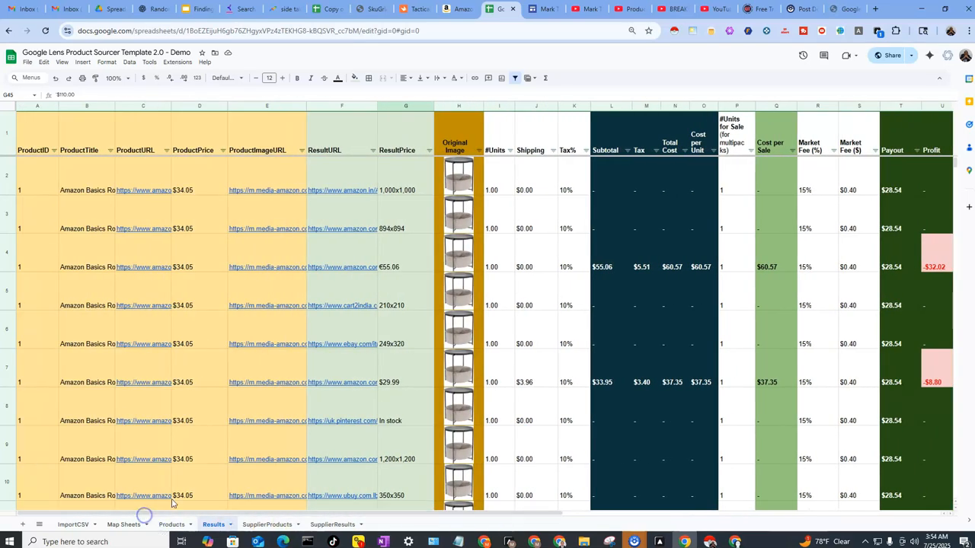
{"action": "scroll", "coordinate": [254, 436], "scroll_direction": "down", "scroll_amount": 1}
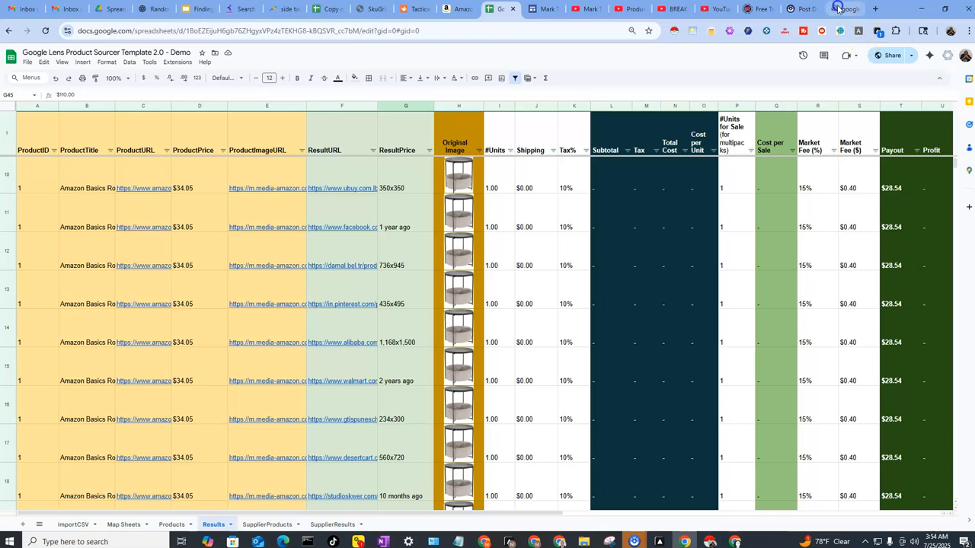
- Check the exact matches in the workflow's Google Lens tab and return to row 10 of the Results sheet
{"action": "left_click", "coordinate": [838, 8]}
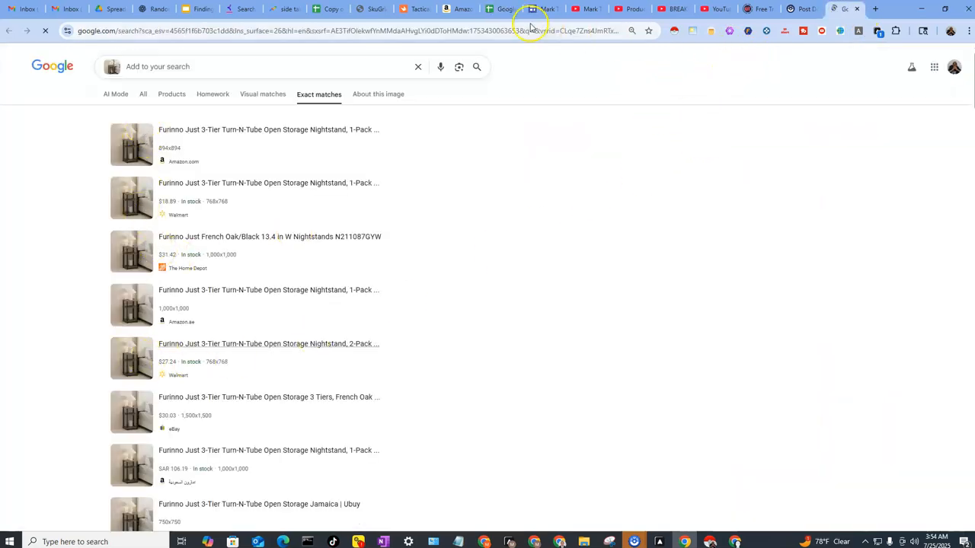
{"action": "left_click", "coordinate": [494, 10]}
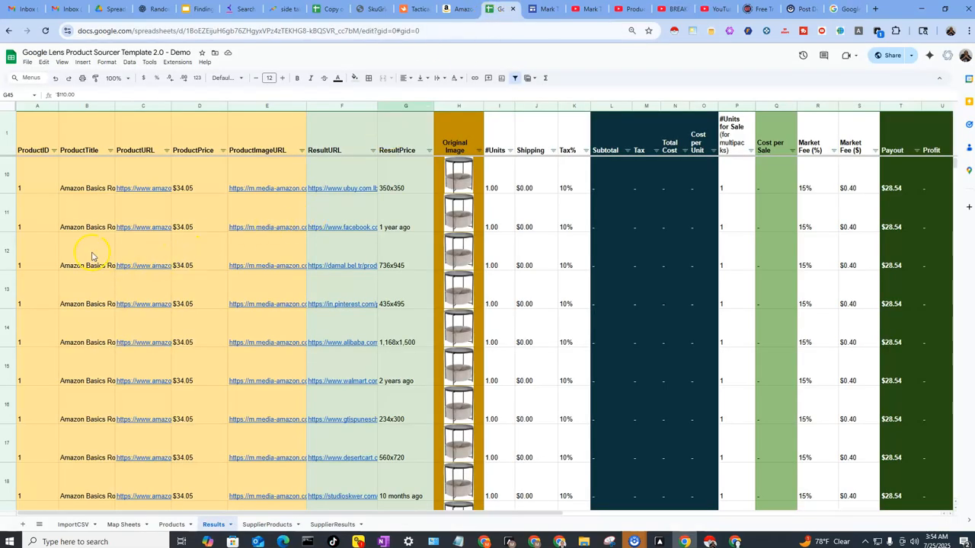
{"action": "left_click", "coordinate": [17, 185]}
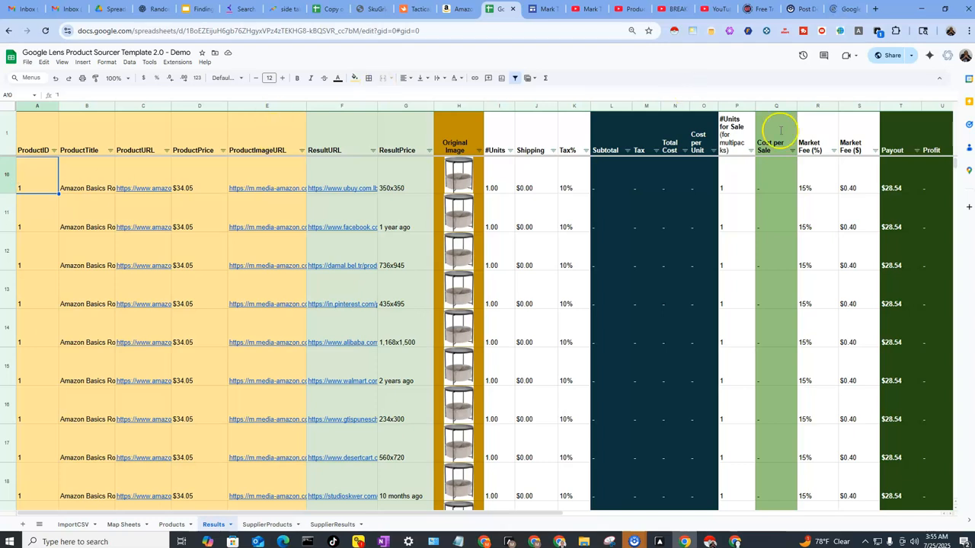
- Scan the Profit, ROI and Match columns past the last filled result into the empty rows of the Results sheet
{"action": "left_click_drag", "start_coordinate": [481, 516], "coordinate": [775, 505]}
{"action": "scroll", "coordinate": [427, 289], "scroll_direction": "down", "scroll_amount": 8}
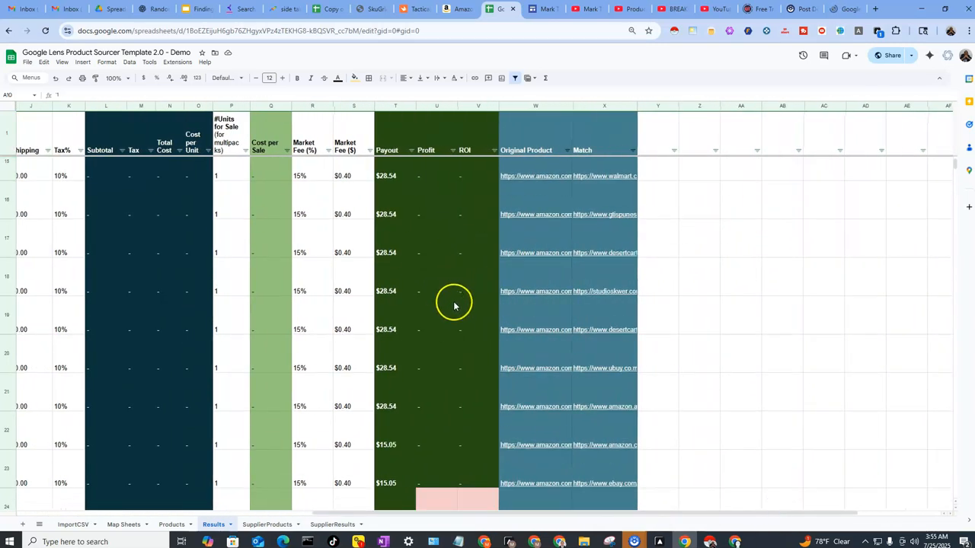
{"action": "scroll", "coordinate": [455, 315], "scroll_direction": "down", "scroll_amount": 14}
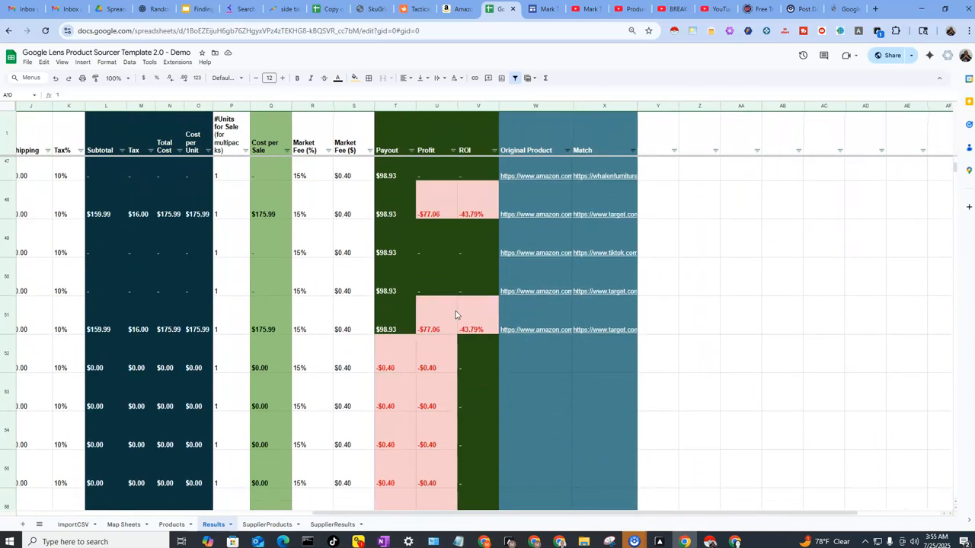
{"action": "scroll", "coordinate": [456, 315], "scroll_direction": "down", "scroll_amount": 2}
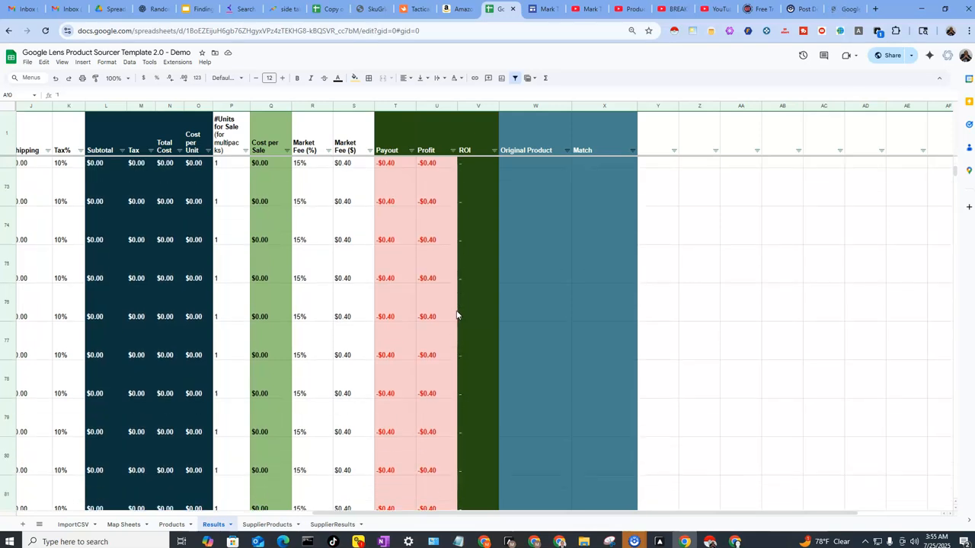
{"action": "scroll", "coordinate": [457, 306], "scroll_direction": "up", "scroll_amount": 9}
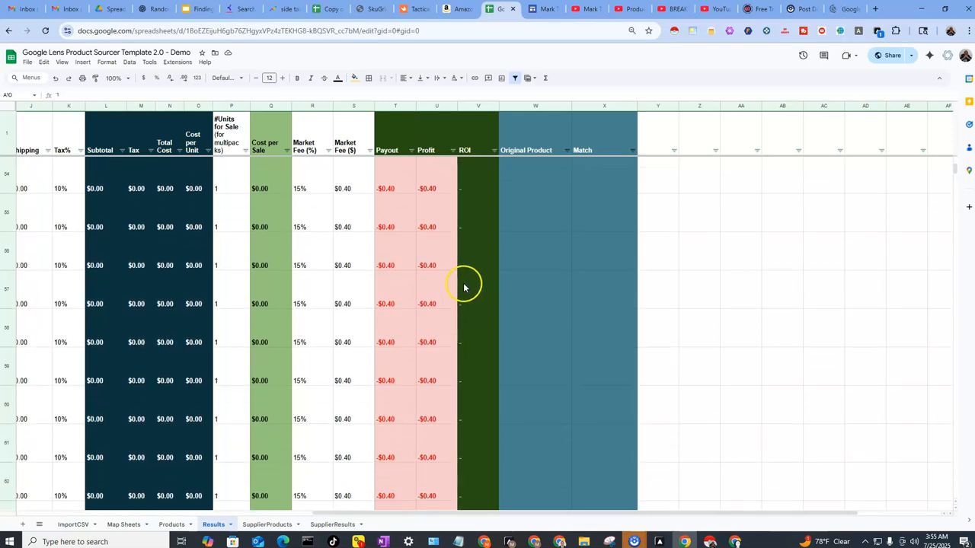
{"action": "scroll", "coordinate": [467, 279], "scroll_direction": "up", "scroll_amount": 6}
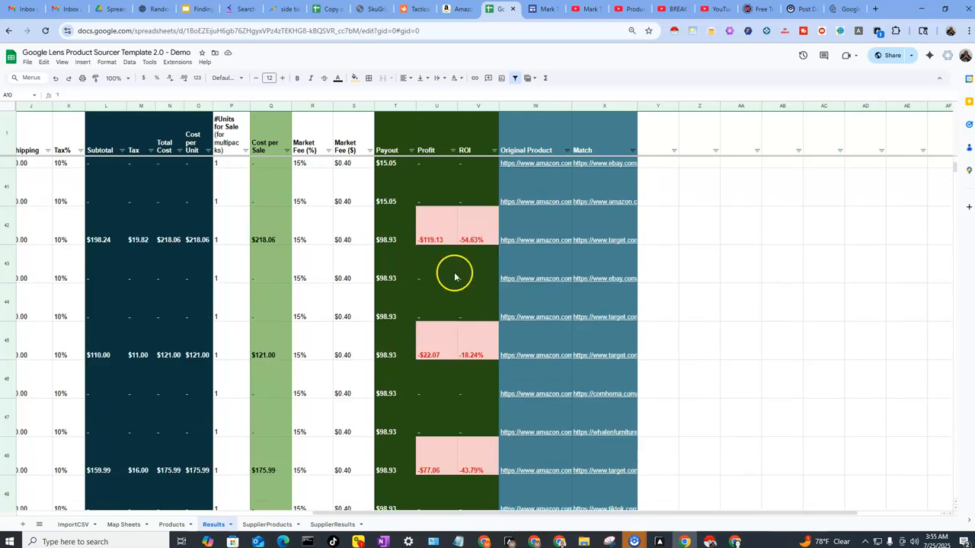
{"action": "scroll", "coordinate": [457, 276], "scroll_direction": "down", "scroll_amount": 12}
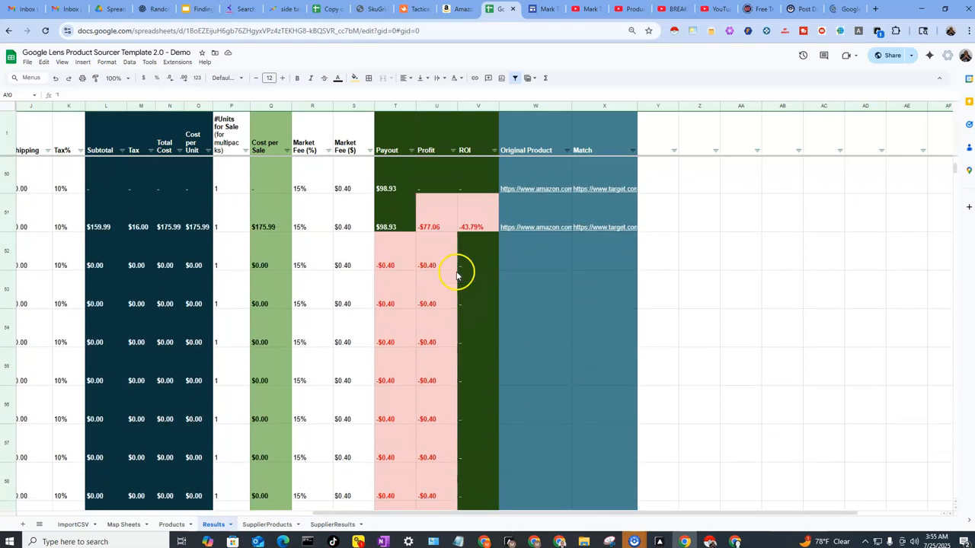
{"action": "scroll", "coordinate": [463, 283], "scroll_direction": "down", "scroll_amount": 6}
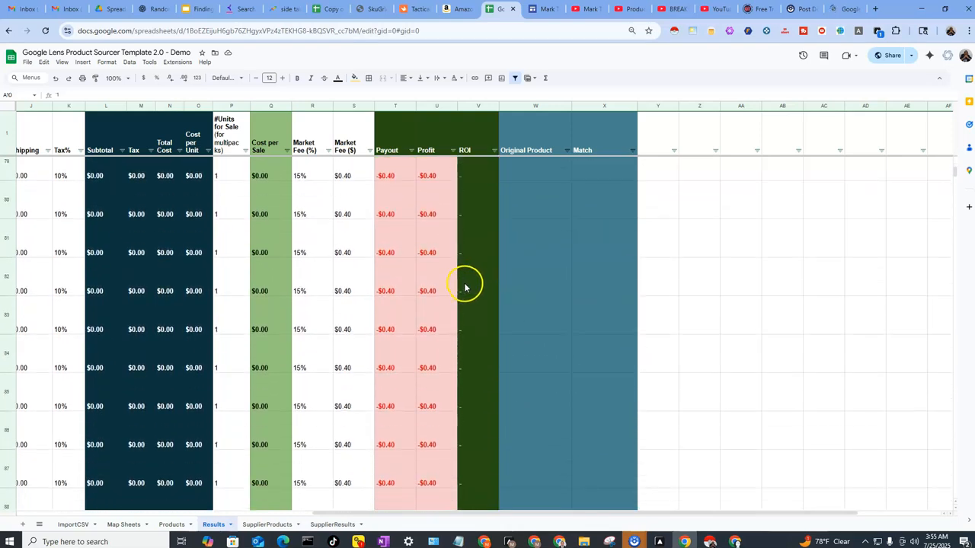
{"action": "scroll", "coordinate": [463, 284], "scroll_direction": "down", "scroll_amount": 18}
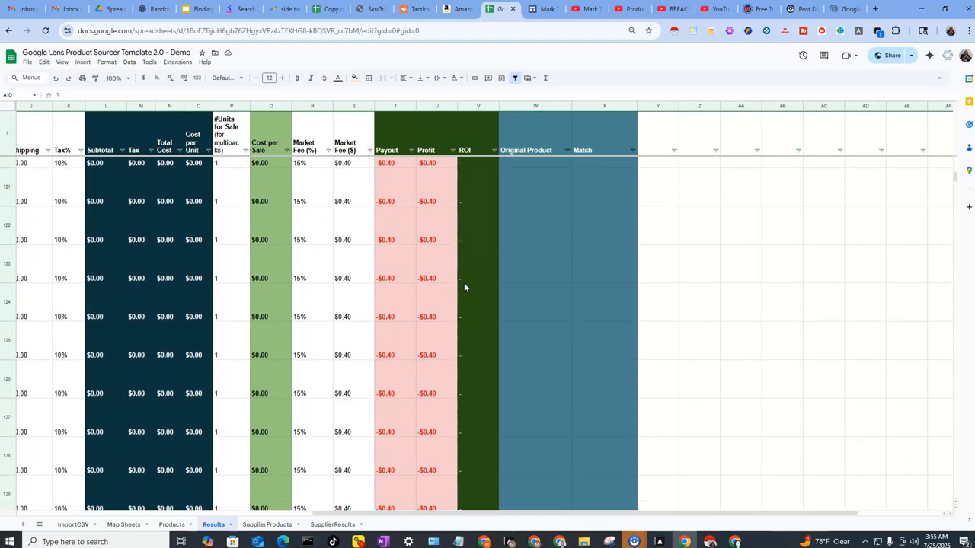
- Inspect the ProductID to Profit columns of the empty rows and go back to the first results of product 1
{"action": "left_click_drag", "start_coordinate": [679, 513], "coordinate": [332, 511]}
{"action": "scroll", "coordinate": [264, 385], "scroll_direction": "up", "scroll_amount": 10}
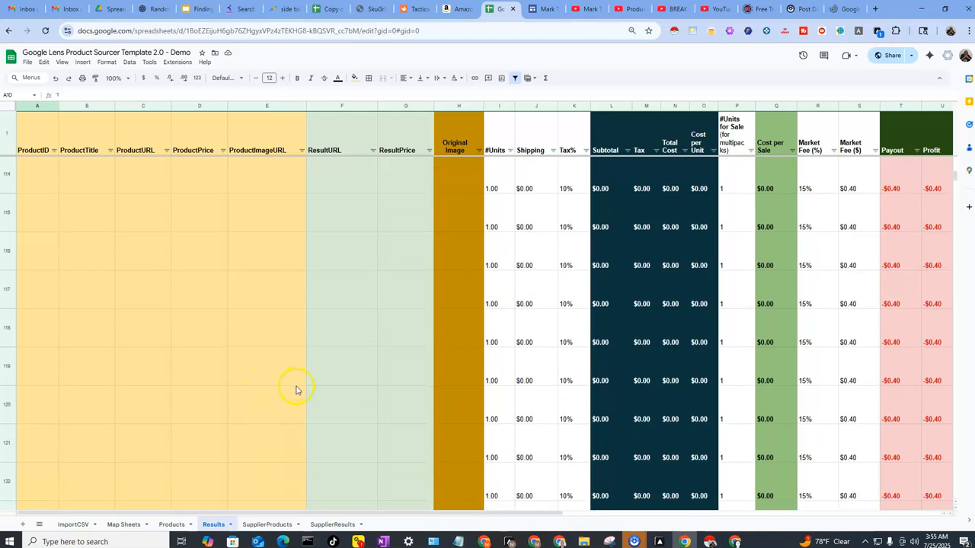
{"action": "scroll", "coordinate": [316, 384], "scroll_direction": "up", "scroll_amount": 8}
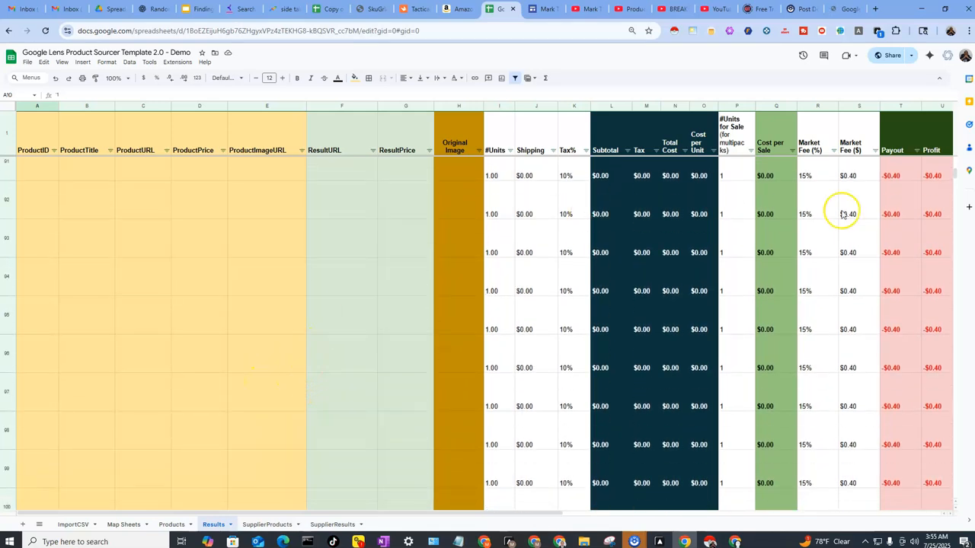
{"action": "scroll", "coordinate": [952, 213], "scroll_direction": "up", "scroll_amount": 3}
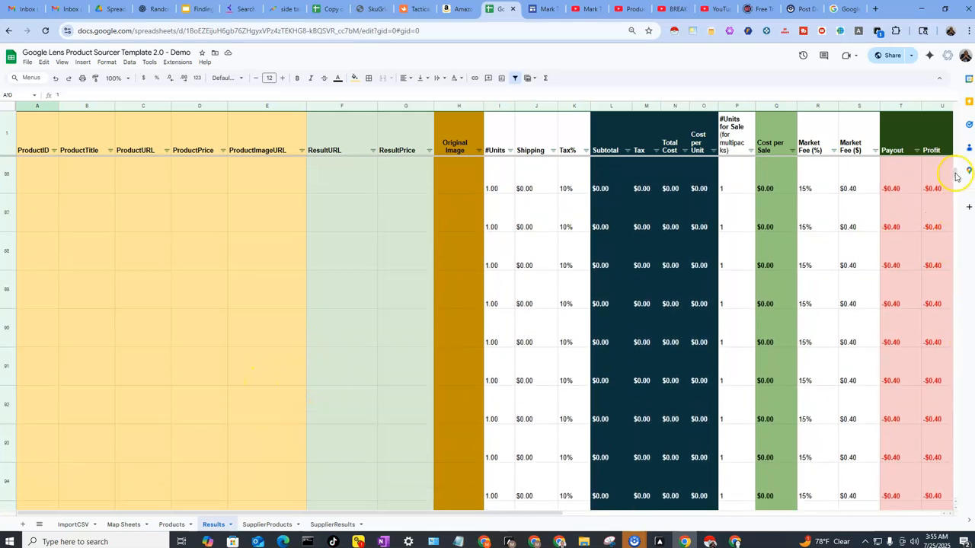
{"action": "left_click_drag", "start_coordinate": [955, 173], "coordinate": [957, 163]}
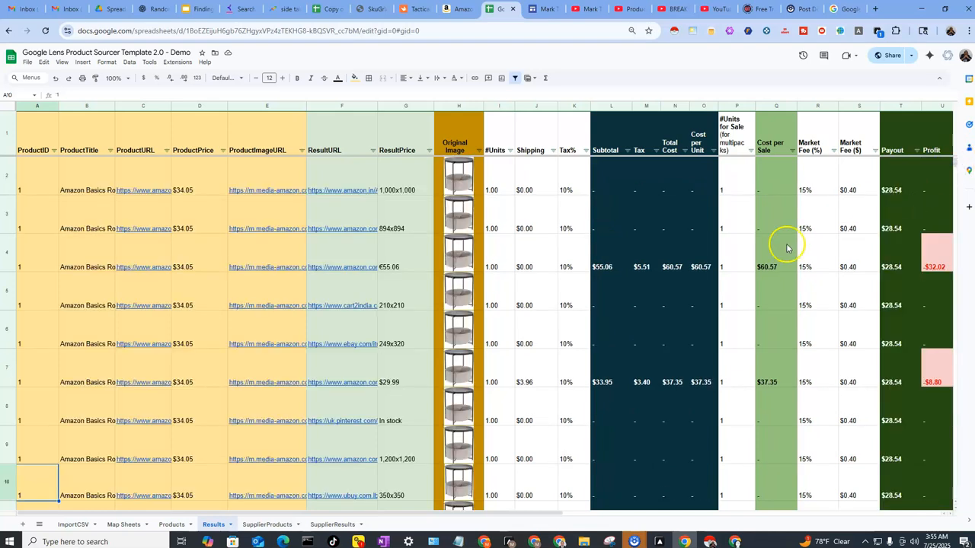
- Select the ProductID cell in row 2, check the Google Lens Product Sourcer run in Automa's logs, and return to the spreadsheet
{"action": "mouse_move", "coordinate": [277, 320]}
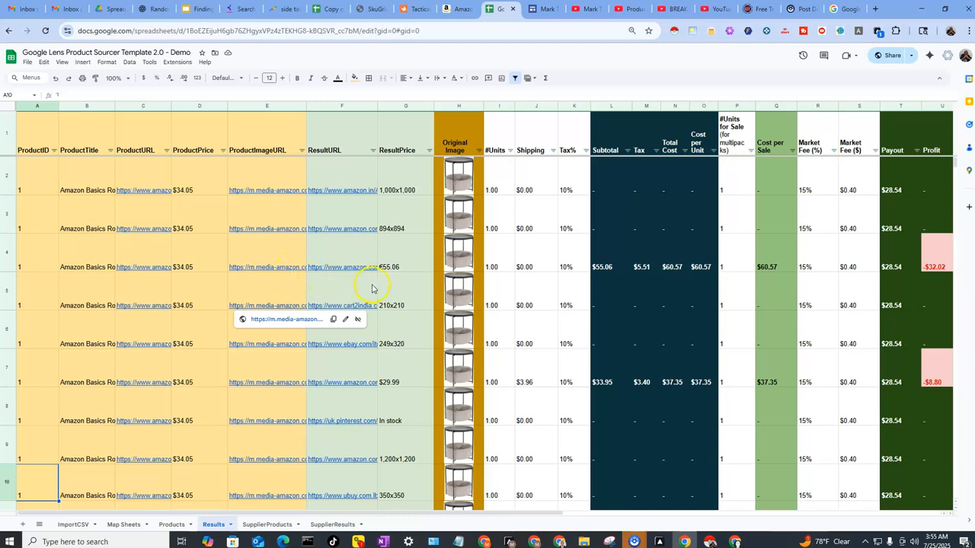
{"action": "left_click", "coordinate": [36, 185]}
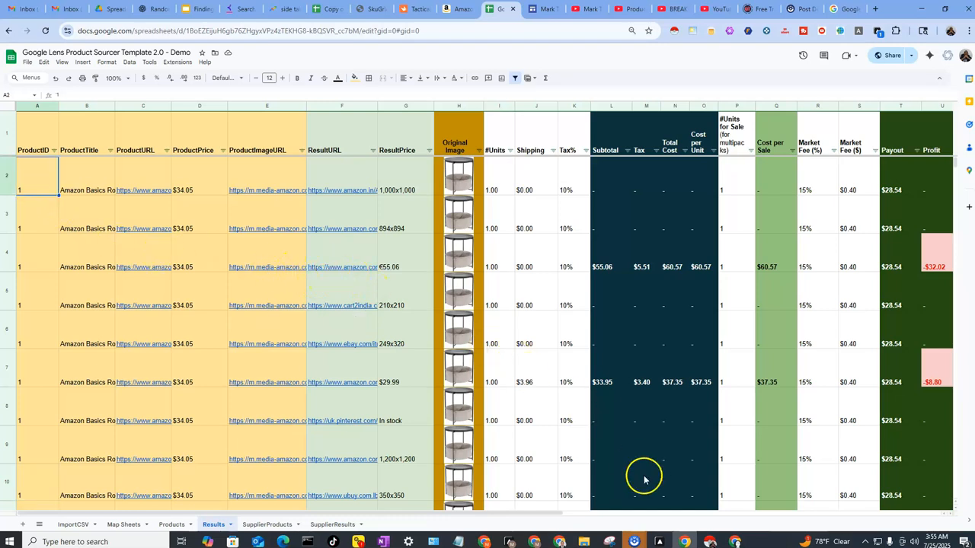
{"action": "left_click", "coordinate": [659, 541]}
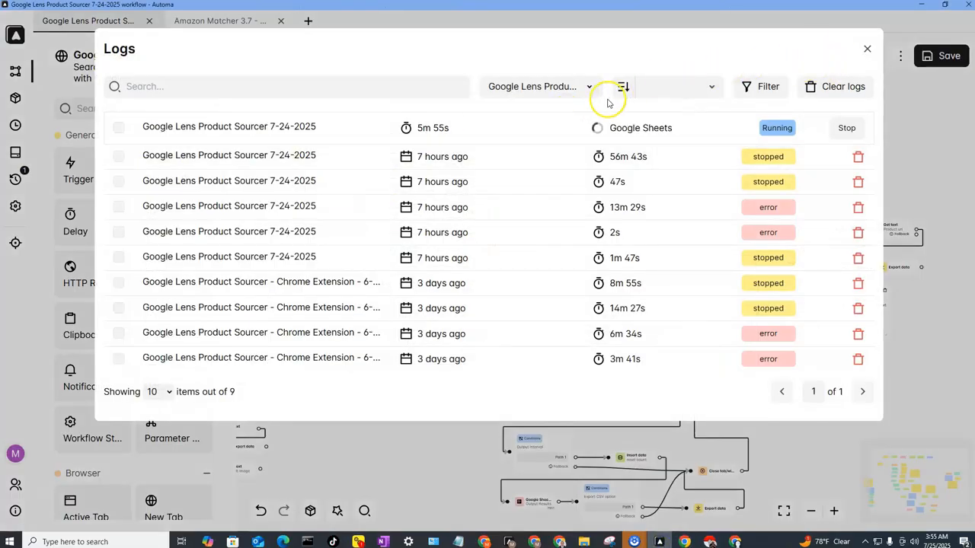
{"action": "key", "text": "alt+Tab"}
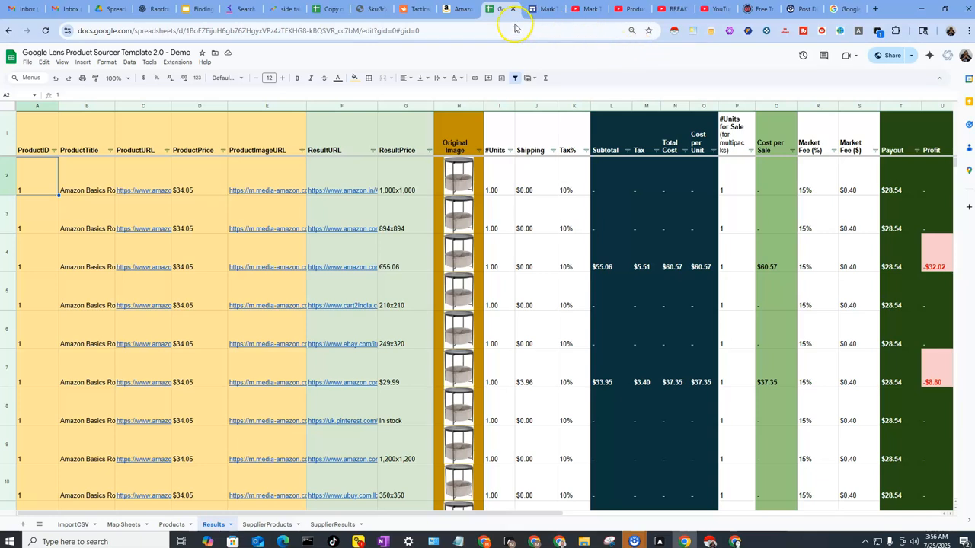
- Review the process, the workflow and template links, and the subscription options on the Google Lens Sourcer web page
{"action": "left_click", "coordinate": [537, 9]}
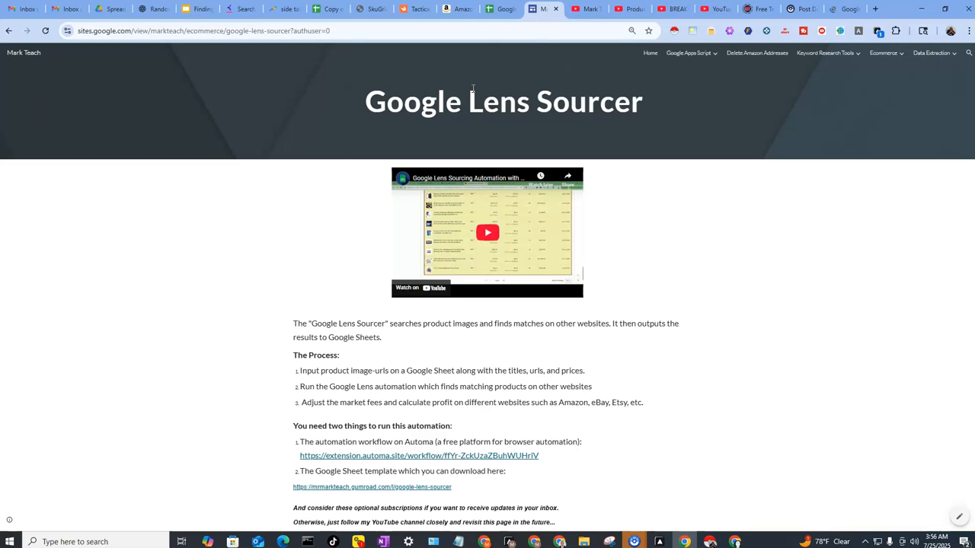
{"action": "scroll", "coordinate": [511, 409], "scroll_direction": "down", "scroll_amount": 1}
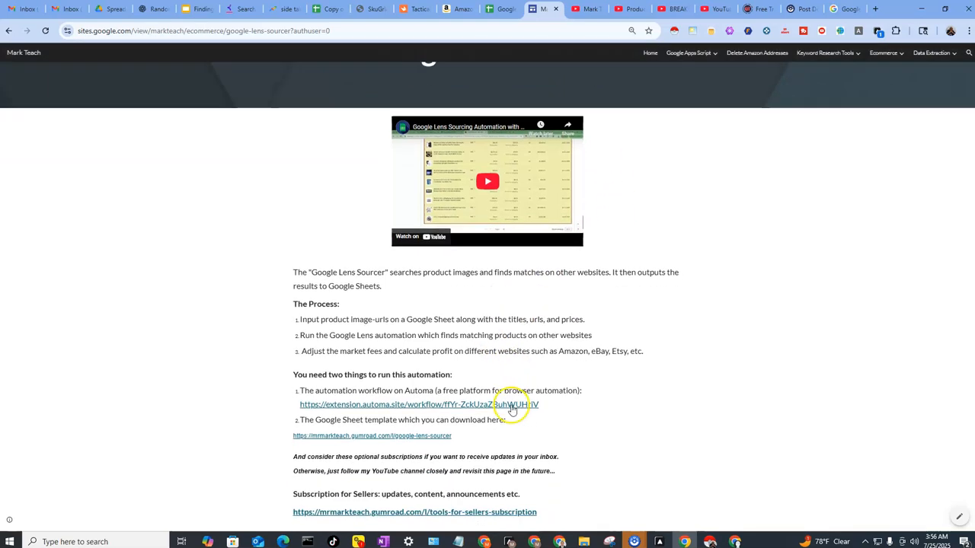
{"action": "scroll", "coordinate": [389, 400], "scroll_direction": "down", "scroll_amount": 1}
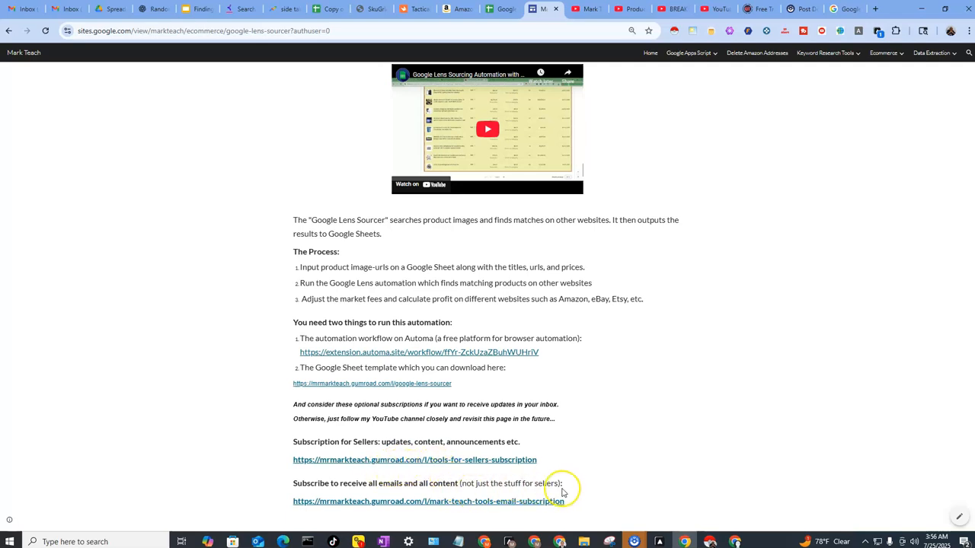
{"action": "scroll", "coordinate": [533, 403], "scroll_direction": "up", "scroll_amount": 3}
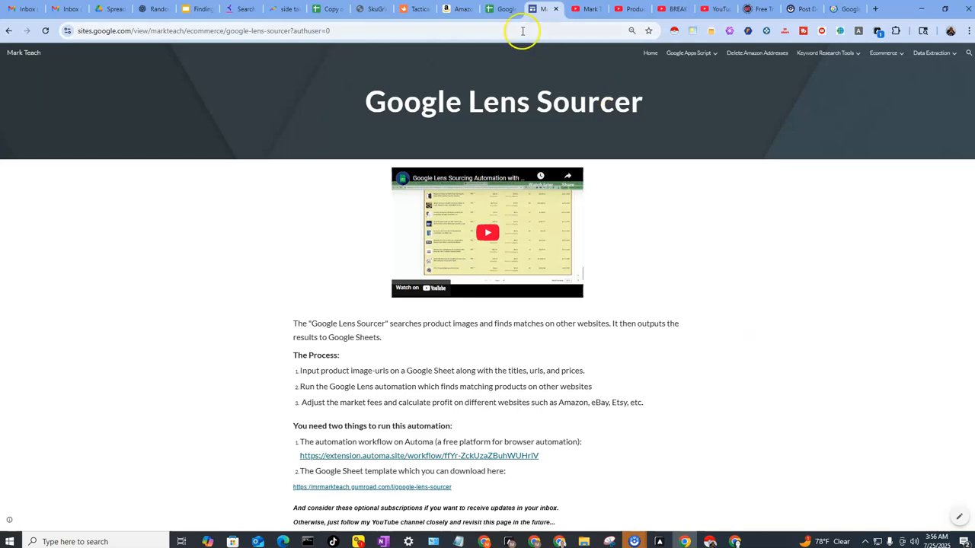
{"action": "left_click", "coordinate": [581, 14]}
{"action": "left_click", "coordinate": [543, 12]}
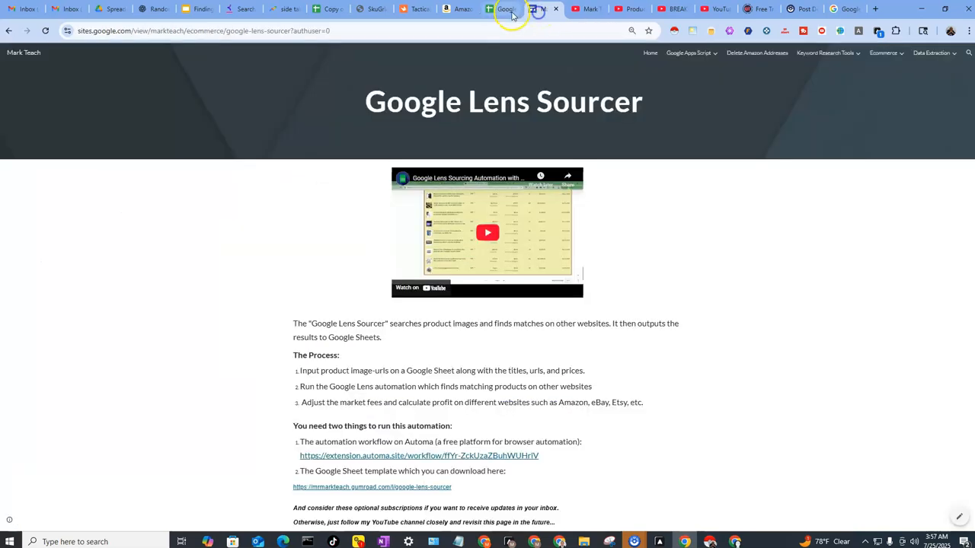
- Go back to the Results sheet and scan the product and result columns from product 1 down through product 4
{"action": "left_click", "coordinate": [502, 13]}
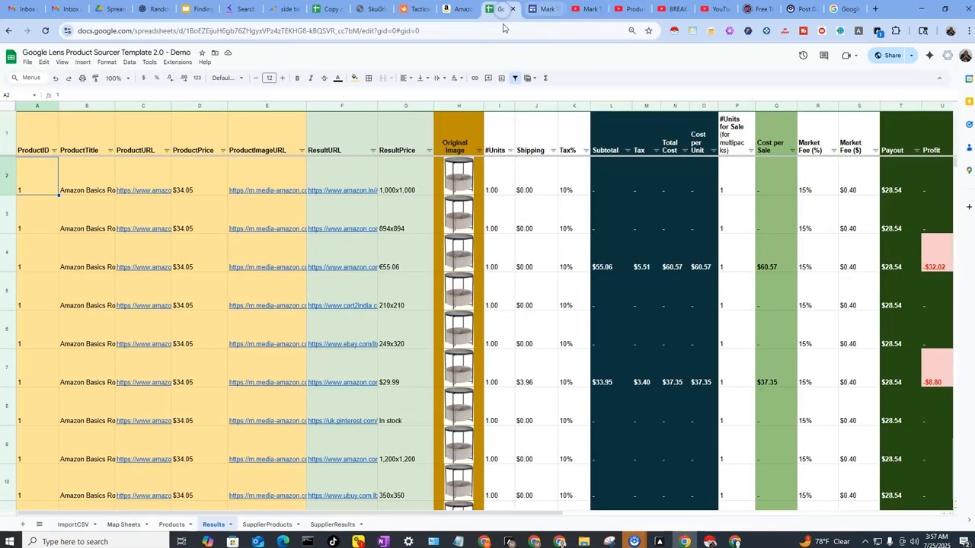
{"action": "scroll", "coordinate": [33, 424], "scroll_direction": "down", "scroll_amount": 3}
{"action": "scroll", "coordinate": [33, 424], "scroll_direction": "down", "scroll_amount": 10}
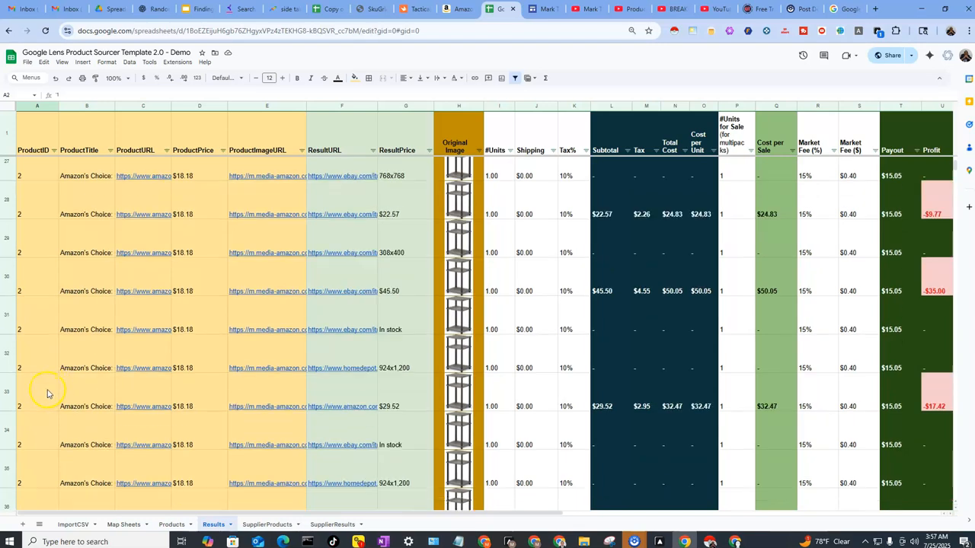
{"action": "scroll", "coordinate": [72, 402], "scroll_direction": "down", "scroll_amount": 10}
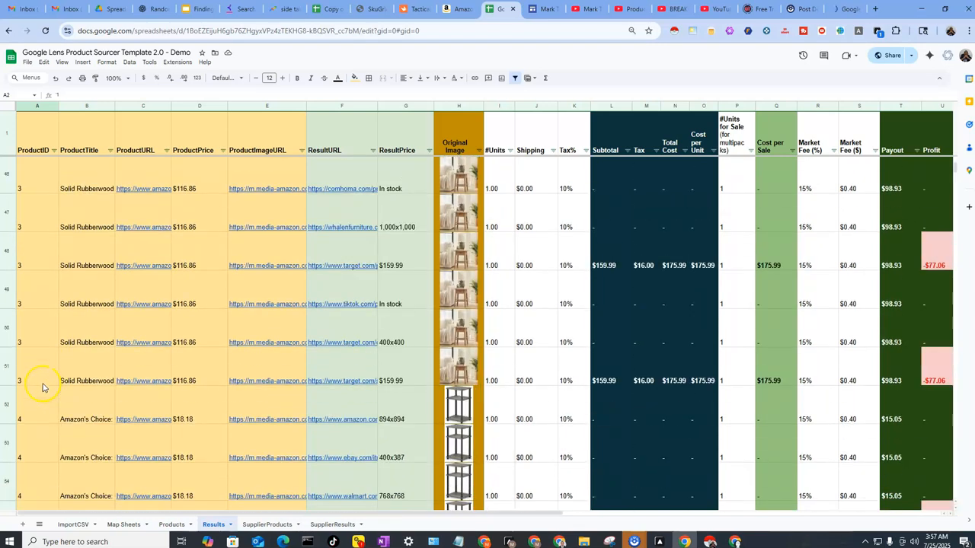
{"action": "scroll", "coordinate": [72, 390], "scroll_direction": "down", "scroll_amount": 5}
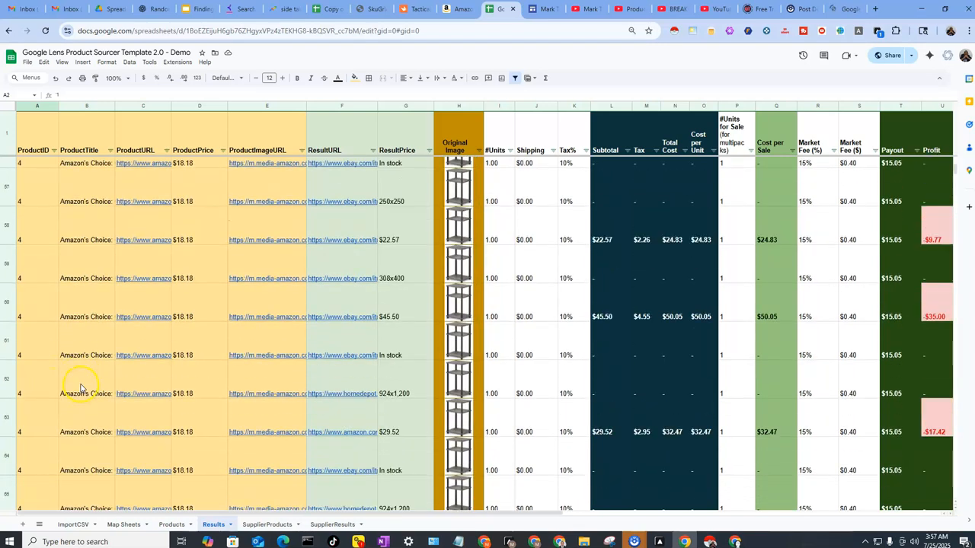
{"action": "scroll", "coordinate": [251, 511], "scroll_direction": "down", "scroll_amount": 2}
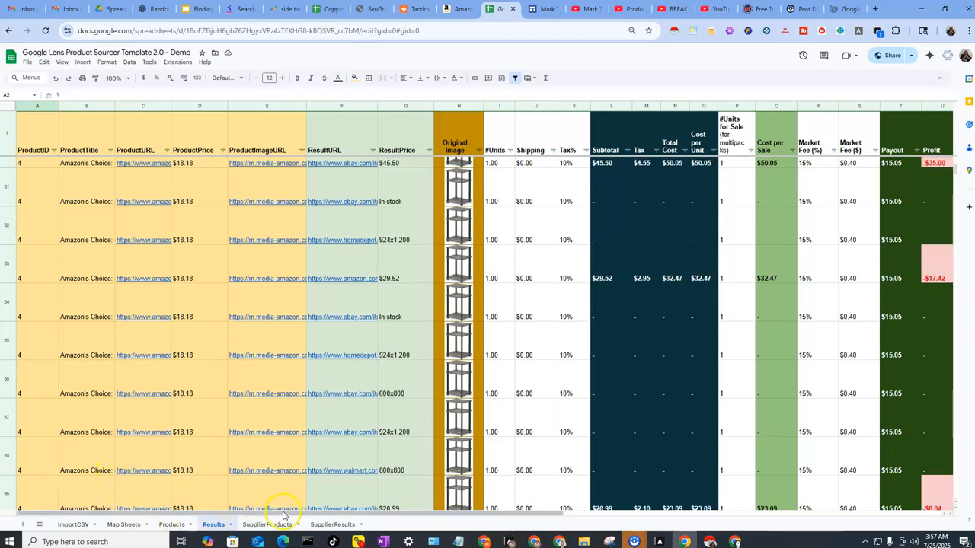
- Examine the Profit, ROI and Match columns down to the first empty rows and back up to around row 80
{"action": "left_click_drag", "start_coordinate": [286, 515], "coordinate": [586, 521]}
{"action": "scroll", "coordinate": [462, 435], "scroll_direction": "down", "scroll_amount": 2}
{"action": "scroll", "coordinate": [461, 435], "scroll_direction": "down", "scroll_amount": 6}
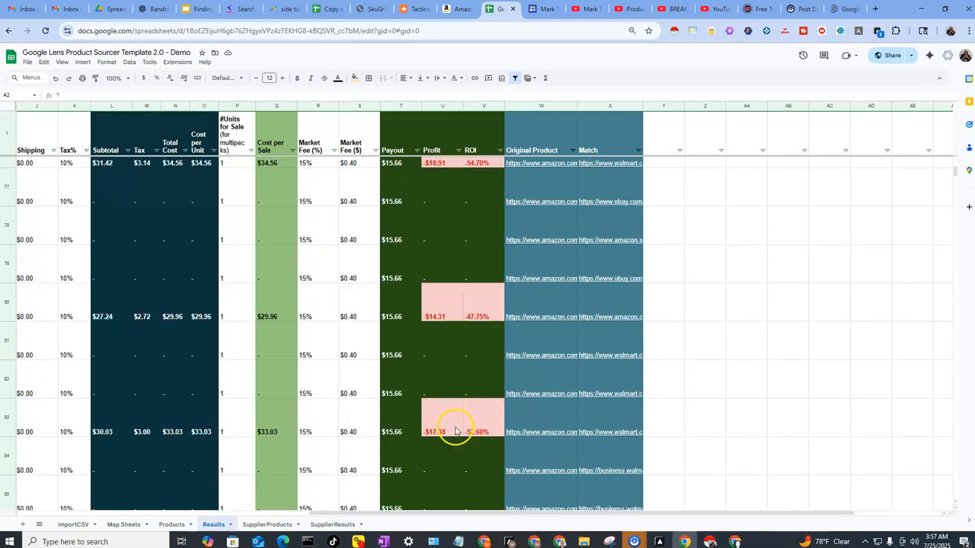
{"action": "scroll", "coordinate": [455, 431], "scroll_direction": "down", "scroll_amount": 10}
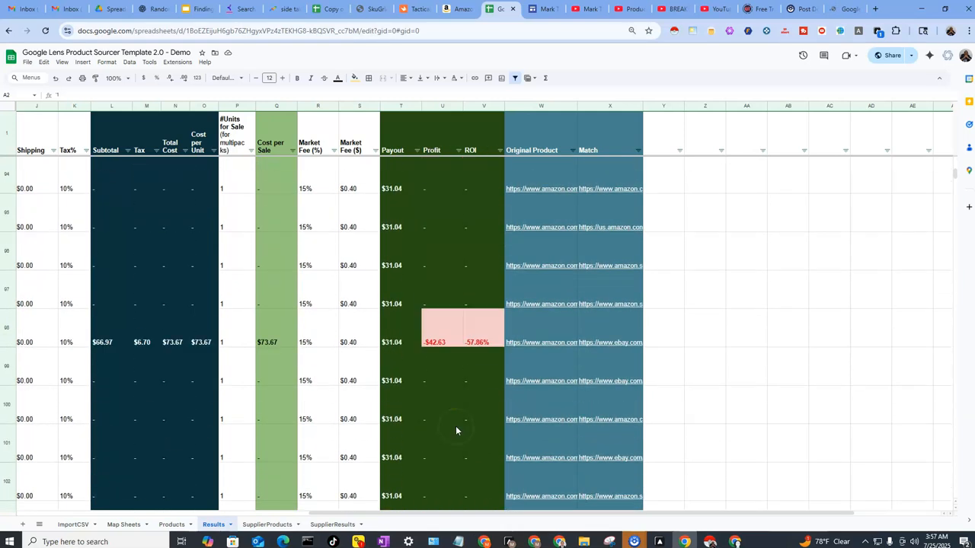
{"action": "scroll", "coordinate": [456, 431], "scroll_direction": "down", "scroll_amount": 3}
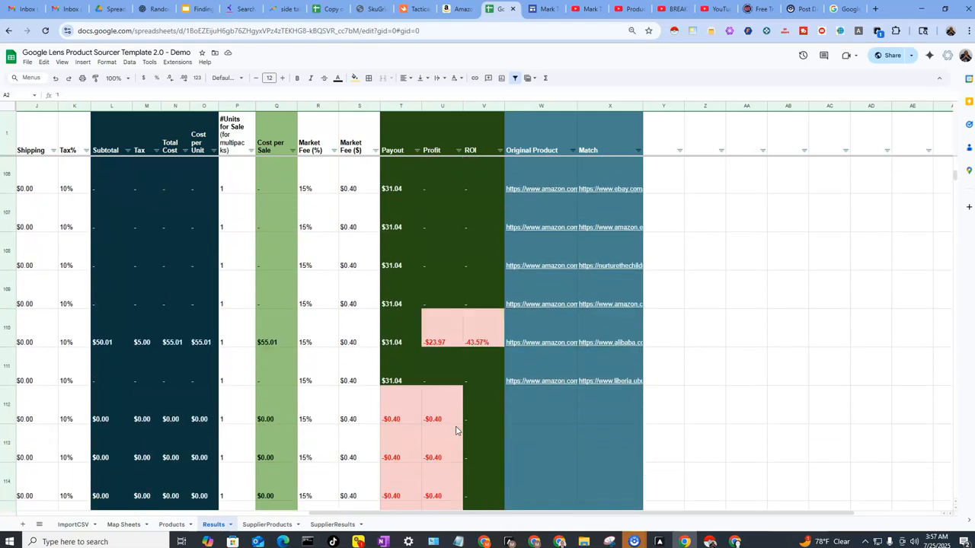
{"action": "scroll", "coordinate": [455, 428], "scroll_direction": "down", "scroll_amount": 1}
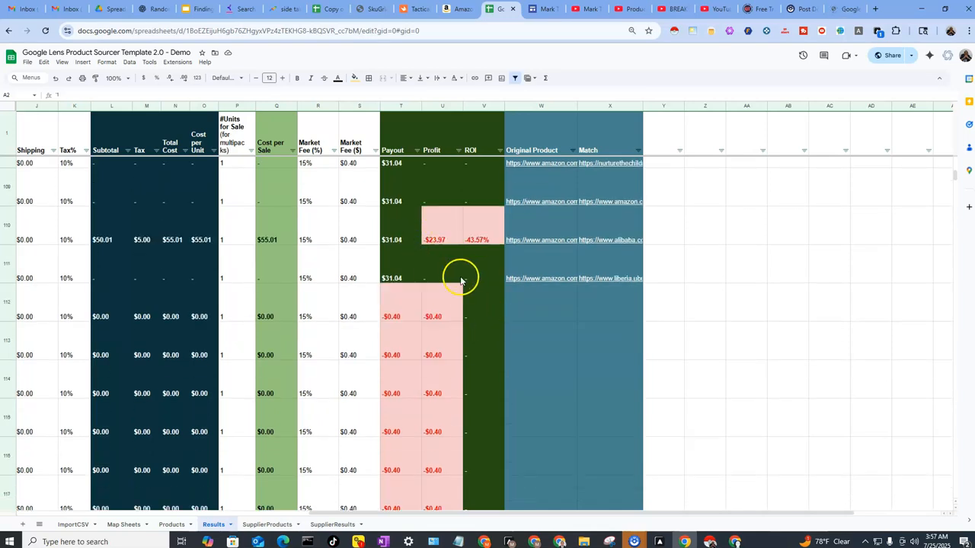
{"action": "scroll", "coordinate": [448, 283], "scroll_direction": "up", "scroll_amount": 12}
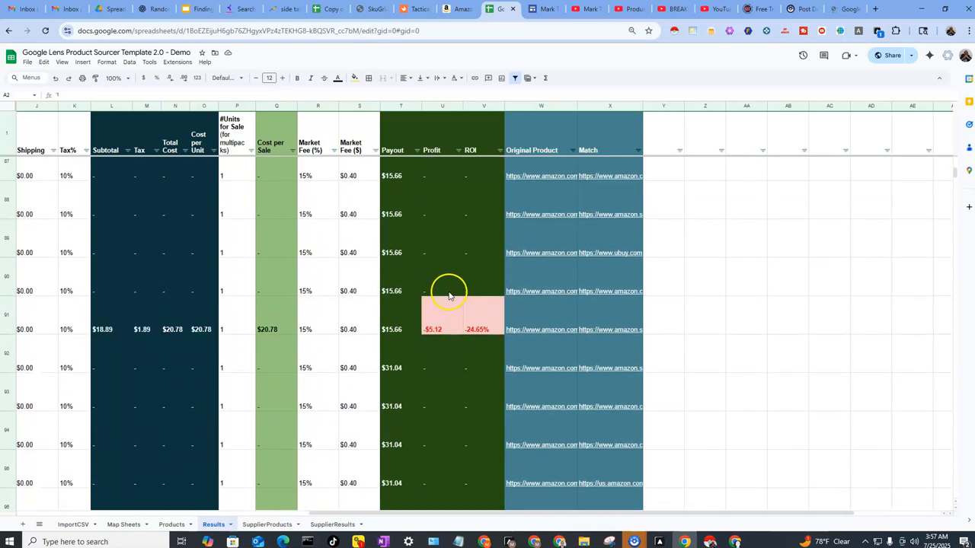
{"action": "scroll", "coordinate": [438, 251], "scroll_direction": "up", "scroll_amount": 3}
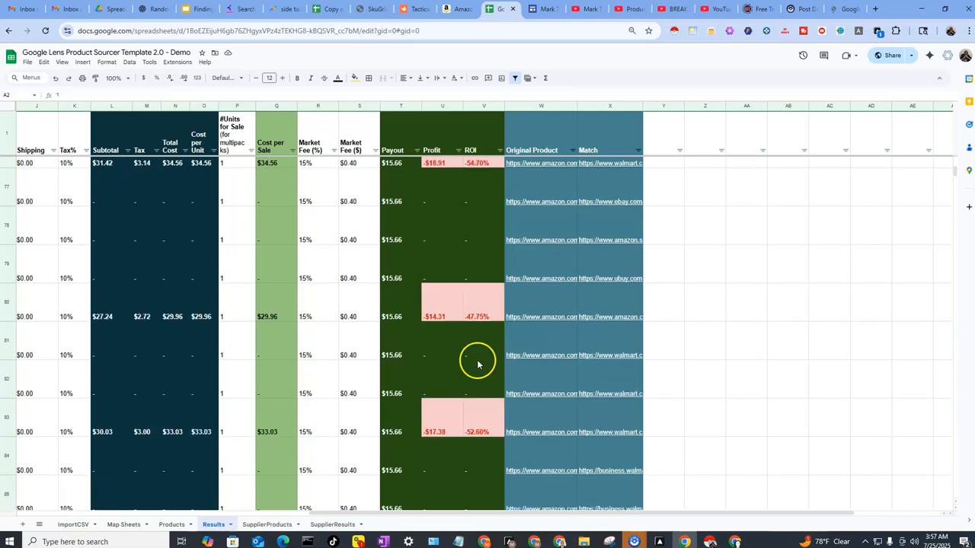
- Review the ProductID to ResultPrice columns down to the end of product 6 and select the empty ProductID cell in row 112
{"action": "left_click_drag", "start_coordinate": [527, 513], "coordinate": [189, 491]}
{"action": "scroll", "coordinate": [137, 403], "scroll_direction": "down", "scroll_amount": 3}
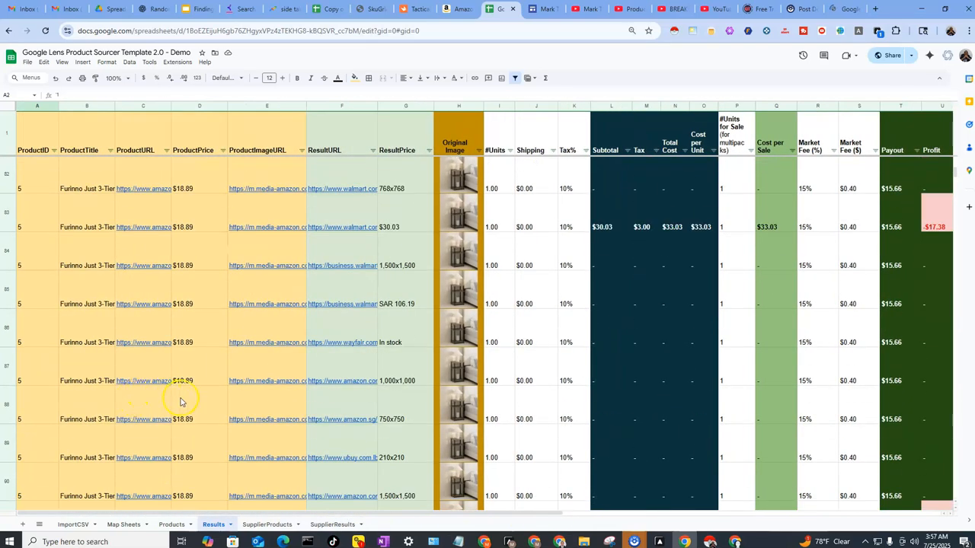
{"action": "scroll", "coordinate": [181, 402], "scroll_direction": "down", "scroll_amount": 12}
{"action": "scroll", "coordinate": [213, 410], "scroll_direction": "down", "scroll_amount": 2}
{"action": "scroll", "coordinate": [215, 401], "scroll_direction": "up", "scroll_amount": 2}
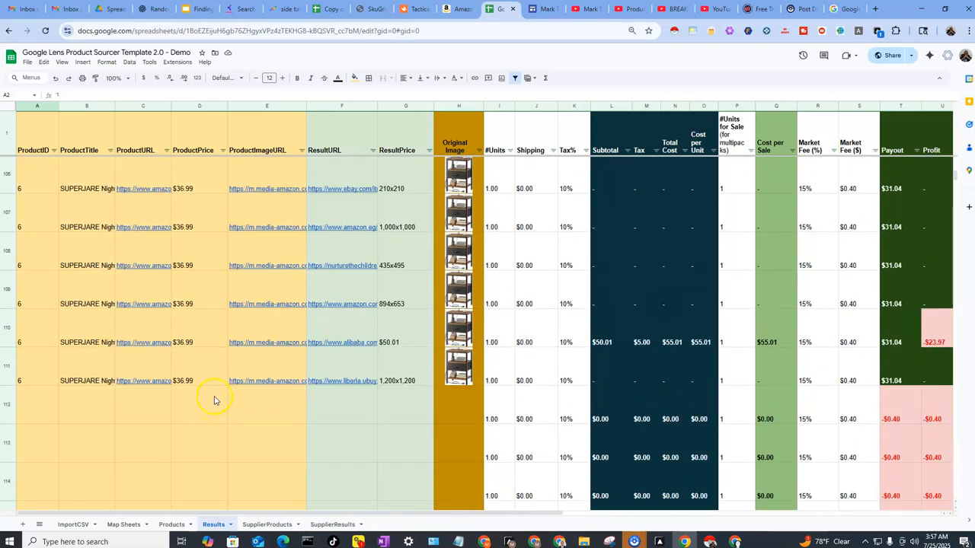
{"action": "left_click", "coordinate": [34, 412]}
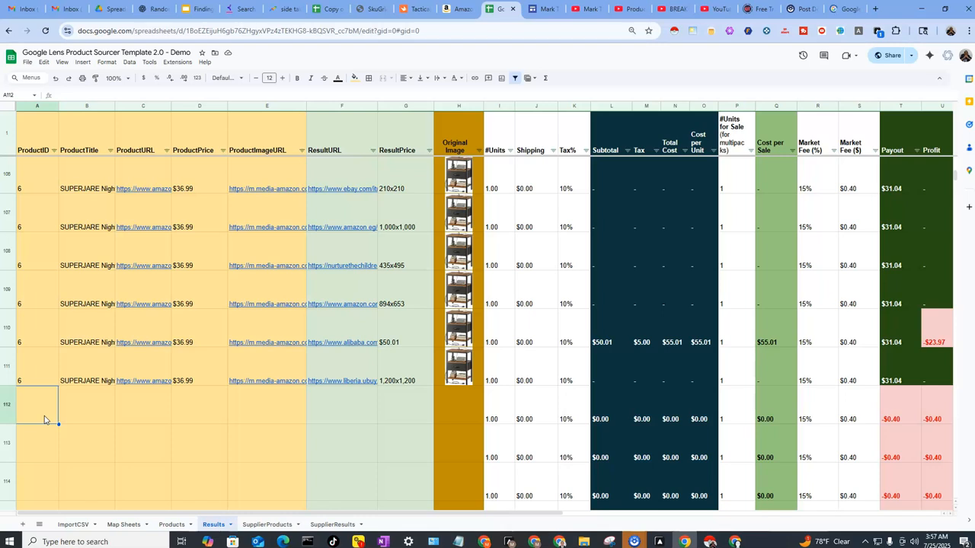
- Compare the Original Product and Match link previews in row 104 of the Results sheet
{"action": "key", "text": "ctrl+minus"}
{"action": "key", "text": "ctrl+minus"}
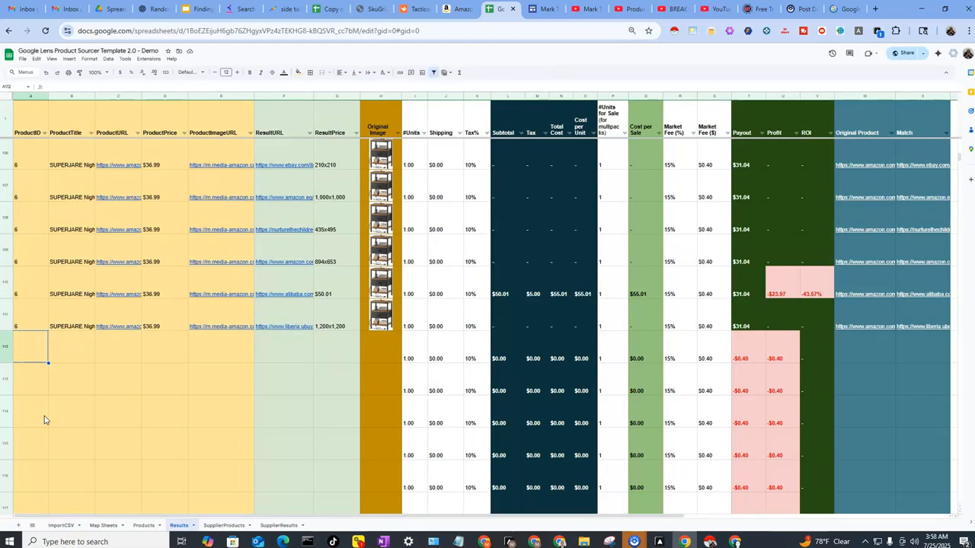
{"action": "left_click_drag", "start_coordinate": [450, 519], "coordinate": [708, 518]}
{"action": "scroll", "coordinate": [526, 333], "scroll_direction": "up", "scroll_amount": 3}
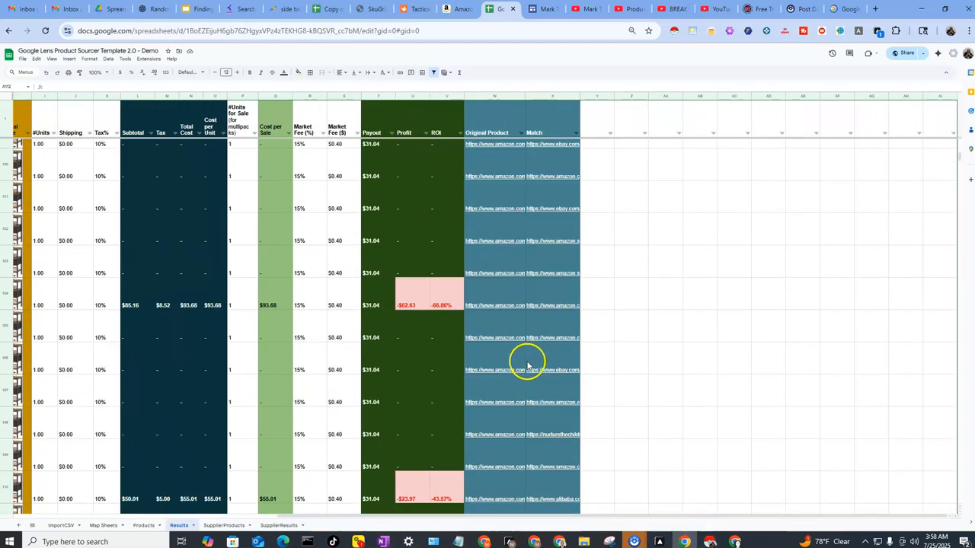
{"action": "scroll", "coordinate": [527, 366], "scroll_direction": "up", "scroll_amount": 1}
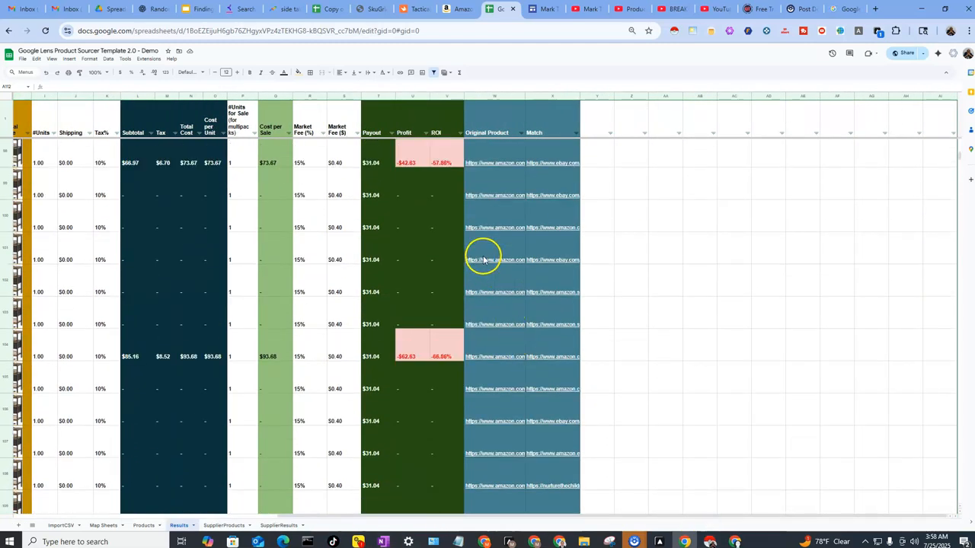
{"action": "left_click", "coordinate": [499, 344]}
{"action": "left_click", "coordinate": [539, 345]}
{"action": "left_click", "coordinate": [481, 347]}
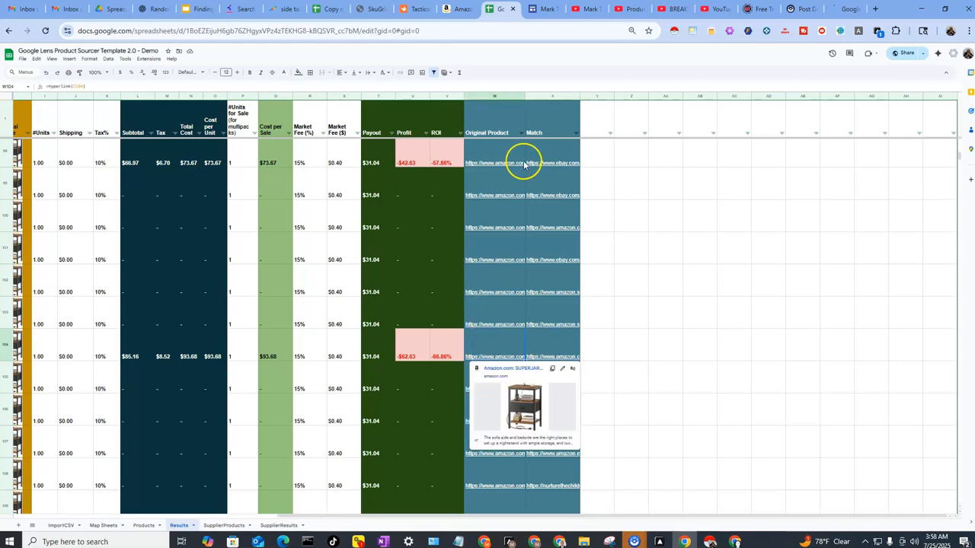
{"action": "left_click", "coordinate": [539, 346]}
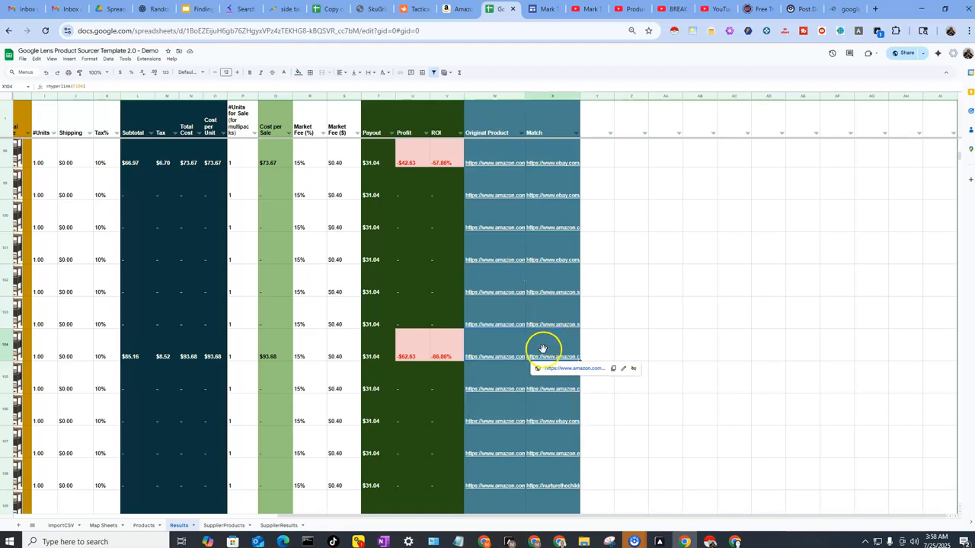
- Go up to row 37 and compare its Original Product link with its Walmart Match link
{"action": "scroll", "coordinate": [536, 351], "scroll_direction": "up", "scroll_amount": 2}
{"action": "scroll", "coordinate": [535, 352], "scroll_direction": "up", "scroll_amount": 8}
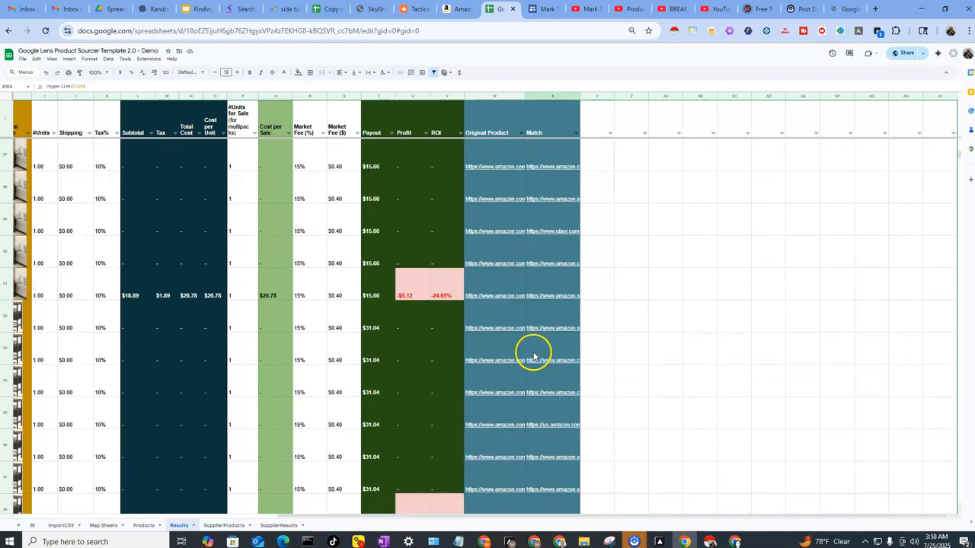
{"action": "scroll", "coordinate": [528, 360], "scroll_direction": "up", "scroll_amount": 8}
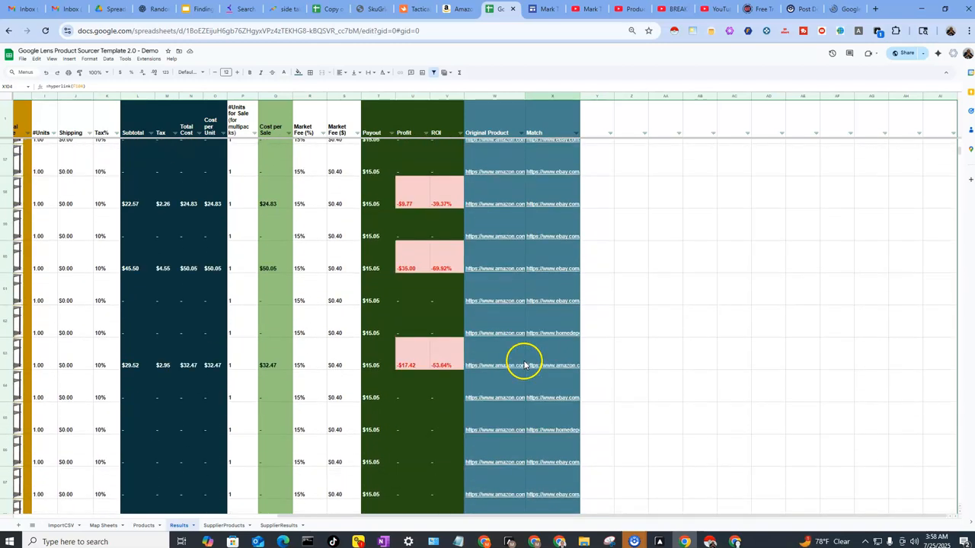
{"action": "scroll", "coordinate": [518, 360], "scroll_direction": "up", "scroll_amount": 5}
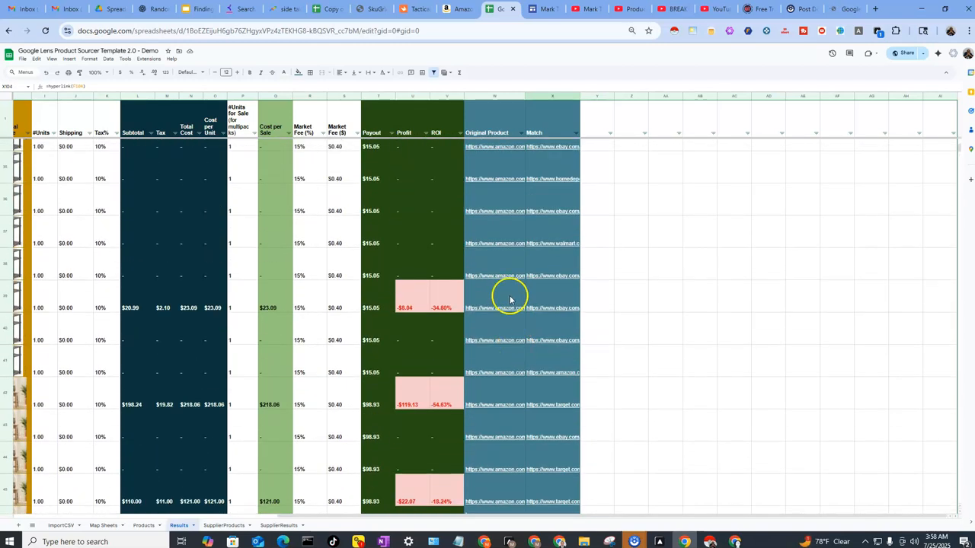
{"action": "left_click", "coordinate": [496, 232]}
{"action": "left_click", "coordinate": [546, 237]}
{"action": "left_click", "coordinate": [504, 238]}
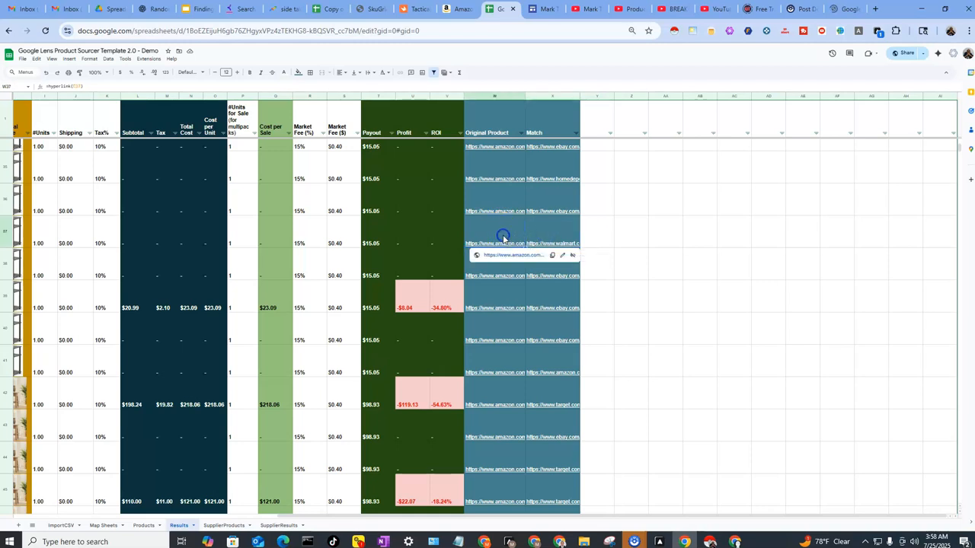
{"action": "left_click", "coordinate": [550, 235]}
- Recheck both link previews in row 37 and open the Original Product's Amazon page
{"action": "left_click", "coordinate": [477, 235]}
{"action": "left_click", "coordinate": [522, 237]}
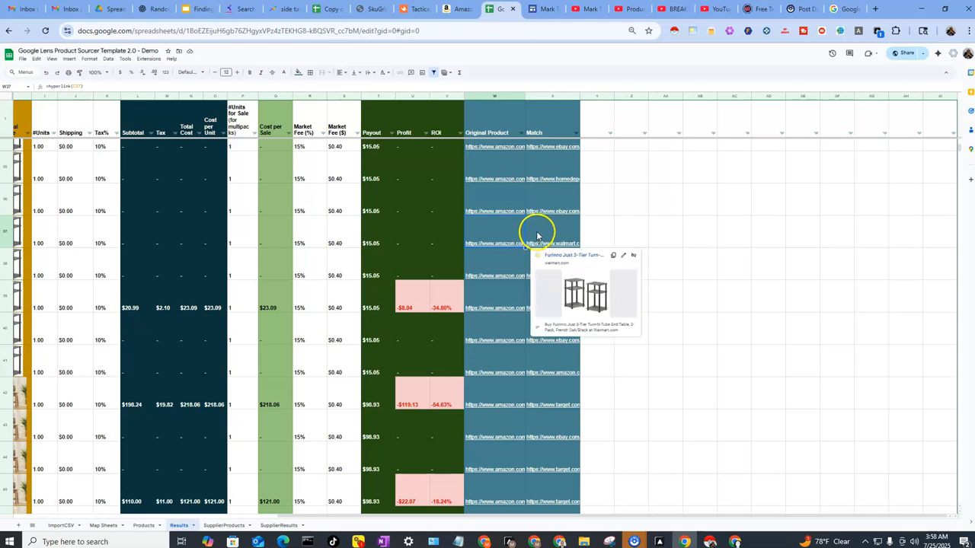
{"action": "left_click", "coordinate": [546, 232]}
{"action": "left_click", "coordinate": [509, 233]}
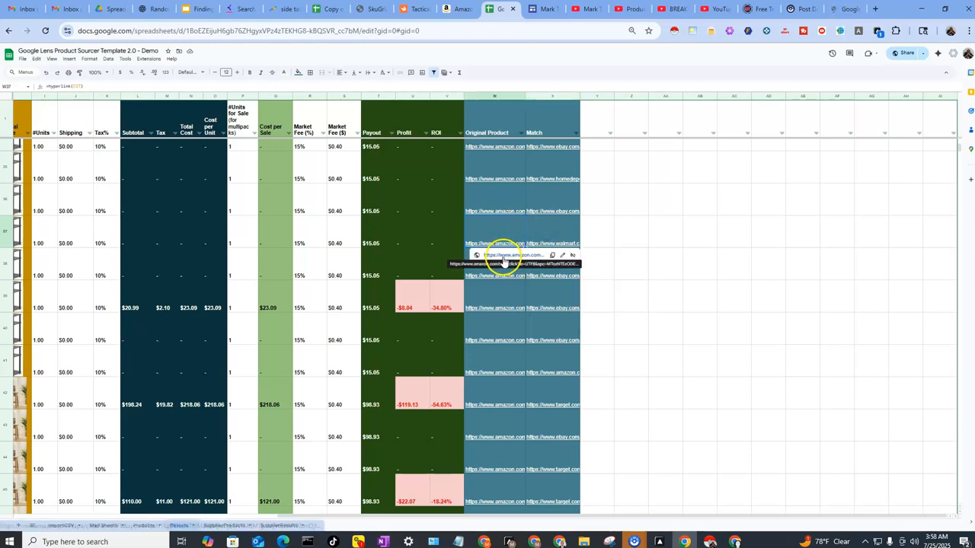
{"action": "left_click", "coordinate": [502, 256]}
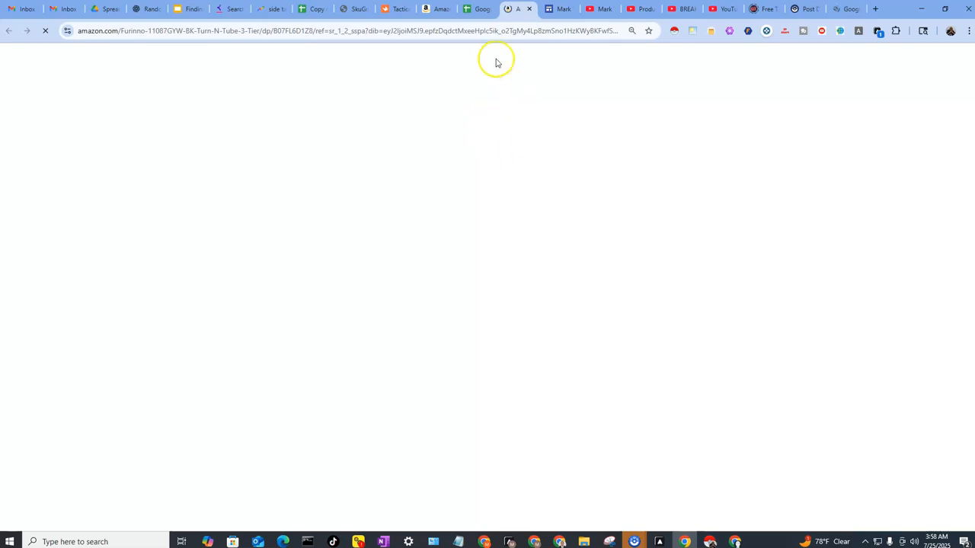
- Return to the Results sheet and open the Walmart Match page linked in row 37
{"action": "left_click", "coordinate": [473, 13]}
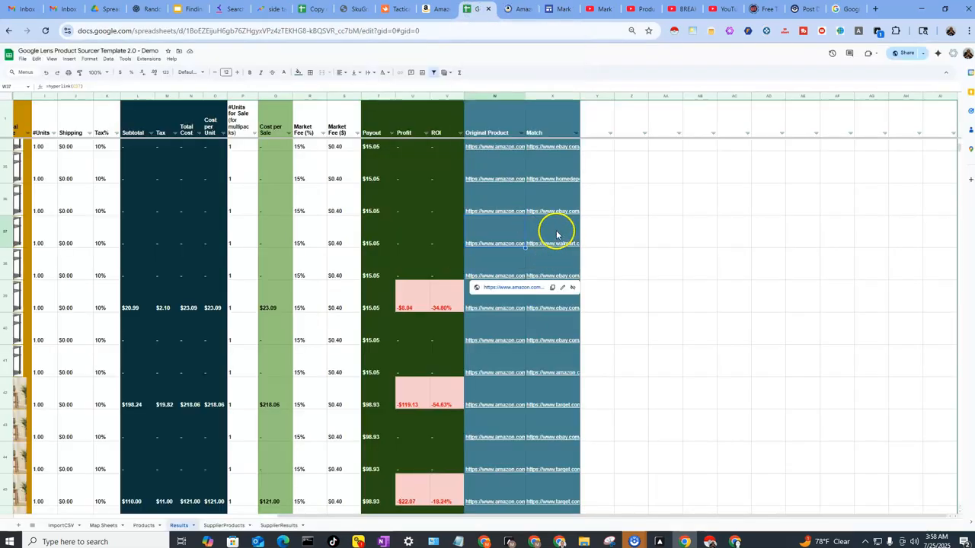
{"action": "mouse_move", "coordinate": [557, 231]}
{"action": "left_click", "coordinate": [565, 254]}
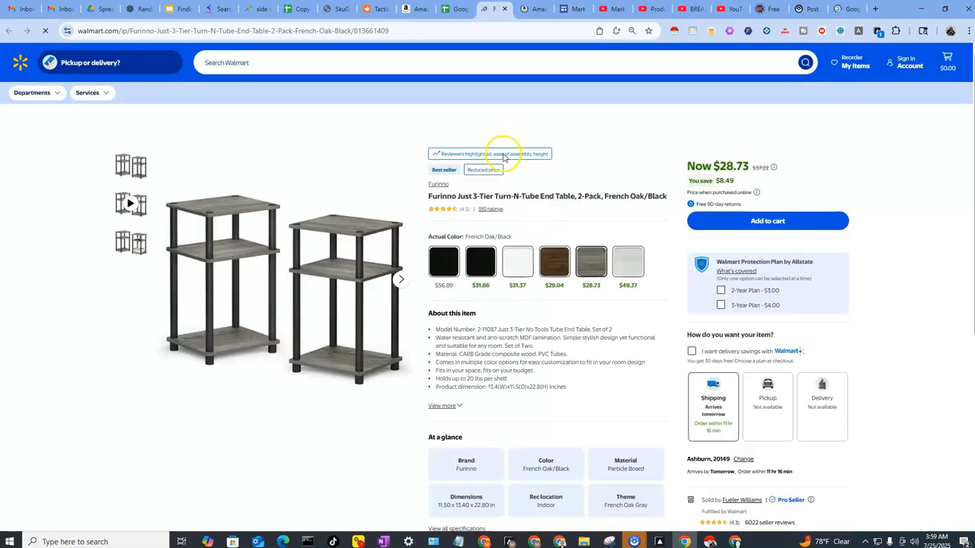
- Compare the Amazon side table page with the Walmart 2-pack end table page and dismiss Walmart's sign-in prompt
{"action": "left_click", "coordinate": [533, 11]}
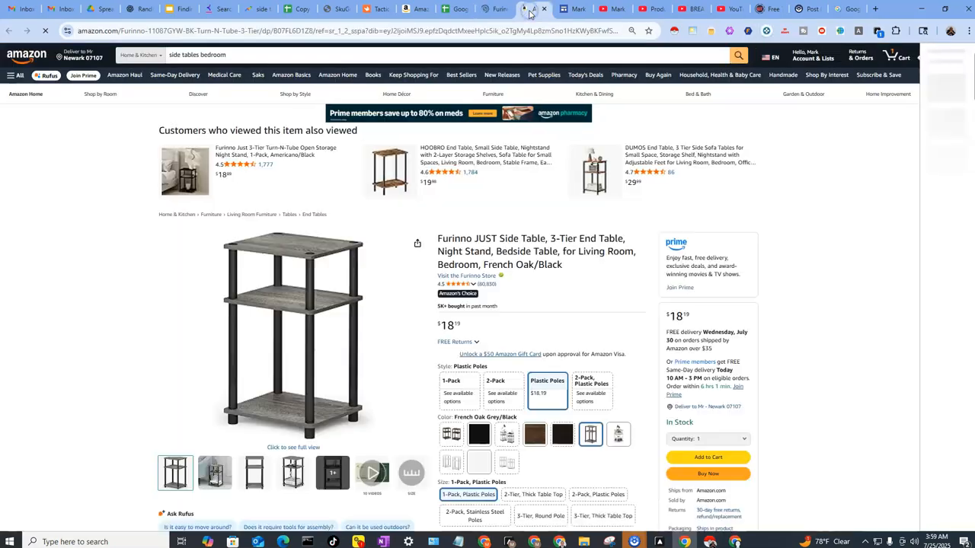
{"action": "left_click", "coordinate": [492, 11]}
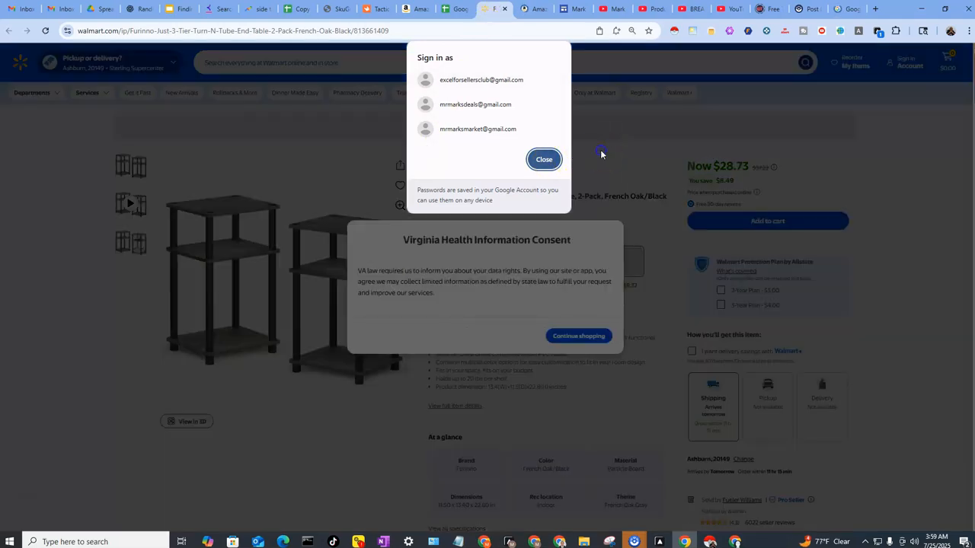
{"action": "left_click", "coordinate": [545, 161]}
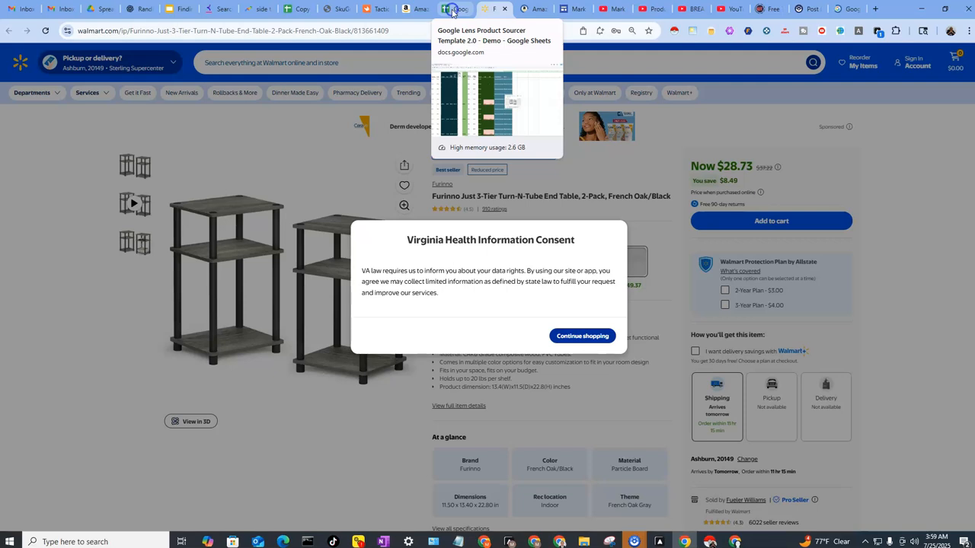
- Return to the Results sheet and review its first rows from the Match column back to the product details columns
{"action": "left_click", "coordinate": [453, 11]}
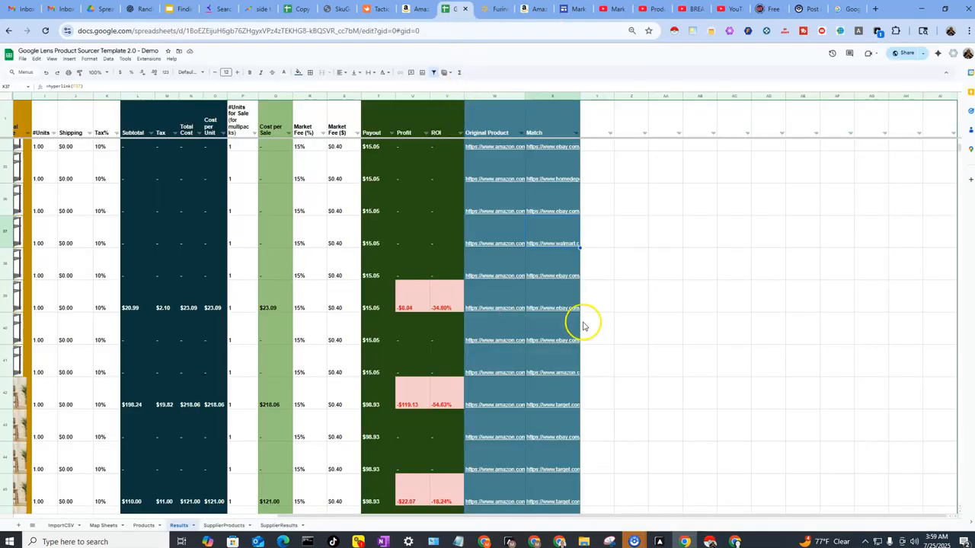
{"action": "scroll", "coordinate": [614, 329], "scroll_direction": "up", "scroll_amount": 3}
{"action": "scroll", "coordinate": [614, 329], "scroll_direction": "up", "scroll_amount": 10}
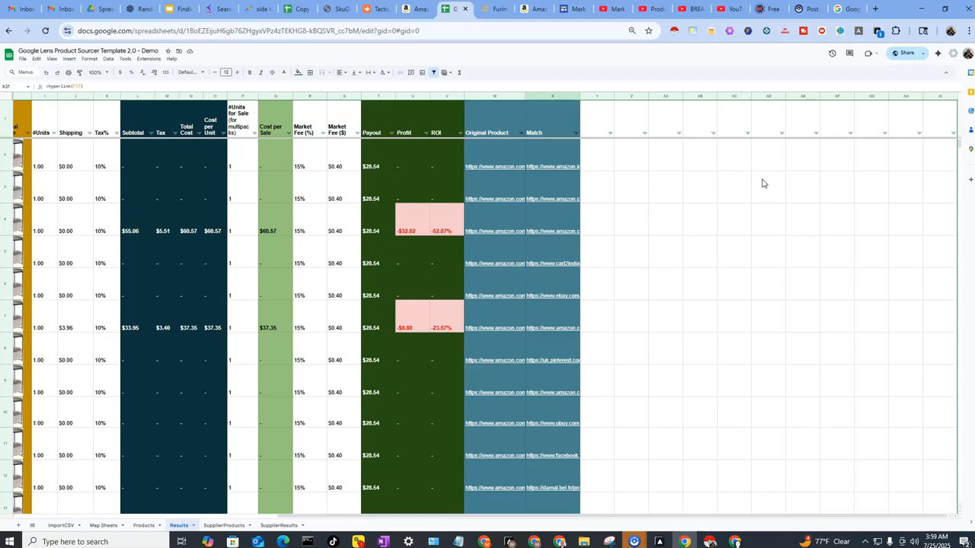
{"action": "left_click_drag", "start_coordinate": [625, 520], "coordinate": [442, 518]}
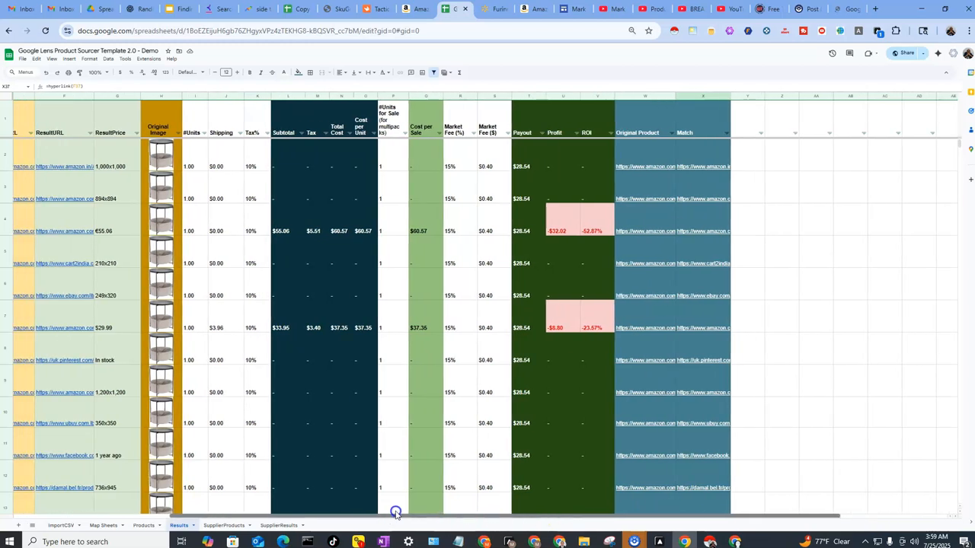
{"action": "left_click", "coordinate": [125, 516]}
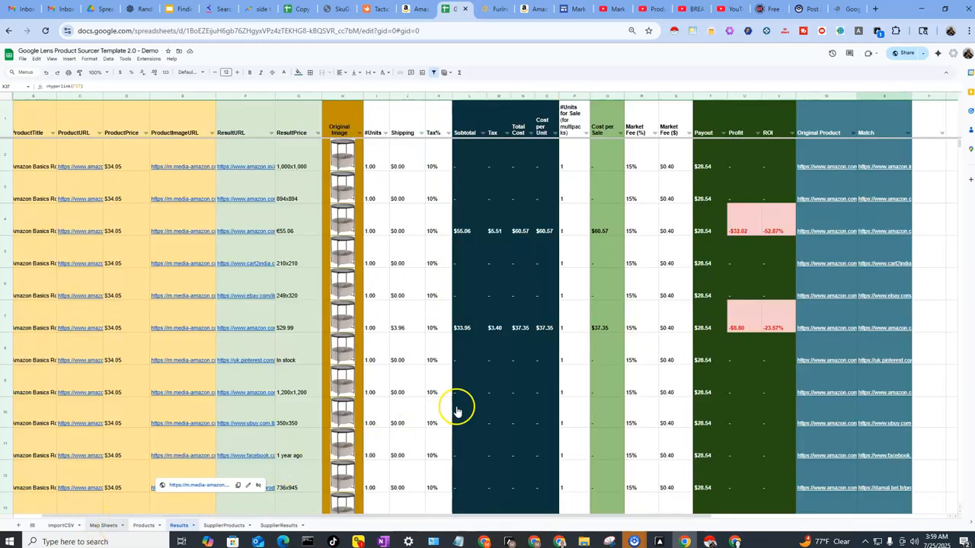